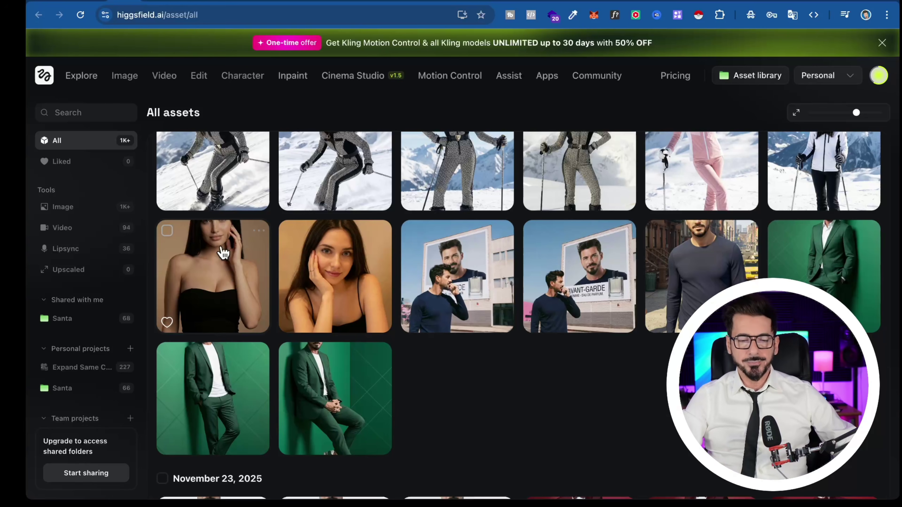
- Open the studio portrait of the woman in the black strapless dress and view the original reference photo used for it
left_click(223, 253)
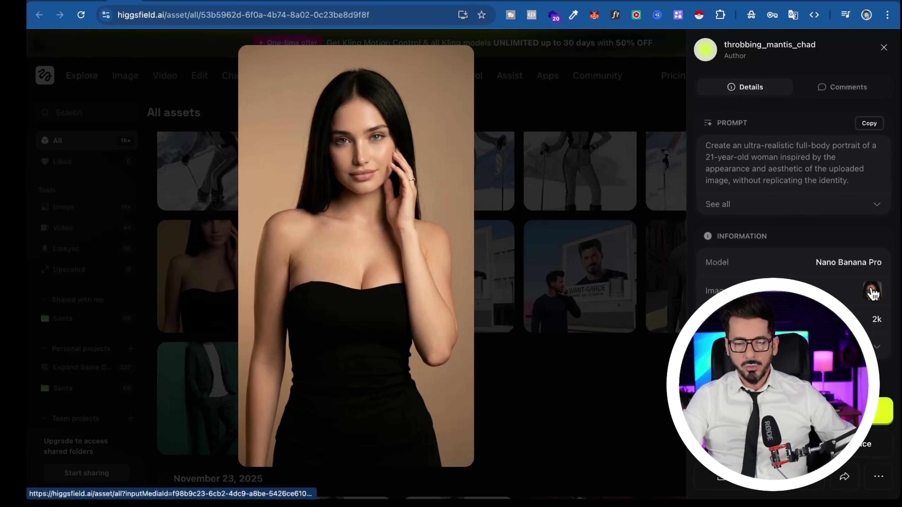
left_click(871, 292)
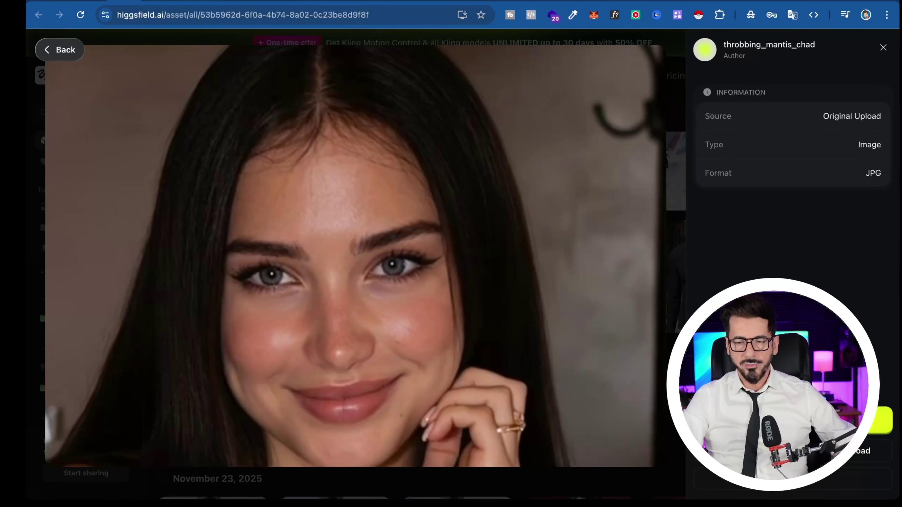
left_click(884, 50)
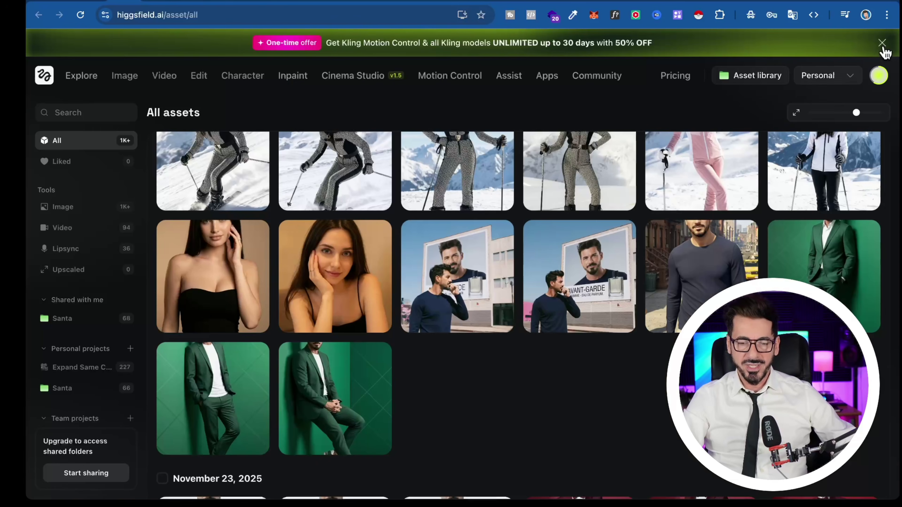
- Reopen the black-dress studio portrait, expand its full generation prompt and read it through to the studio environment section
left_click(218, 266)
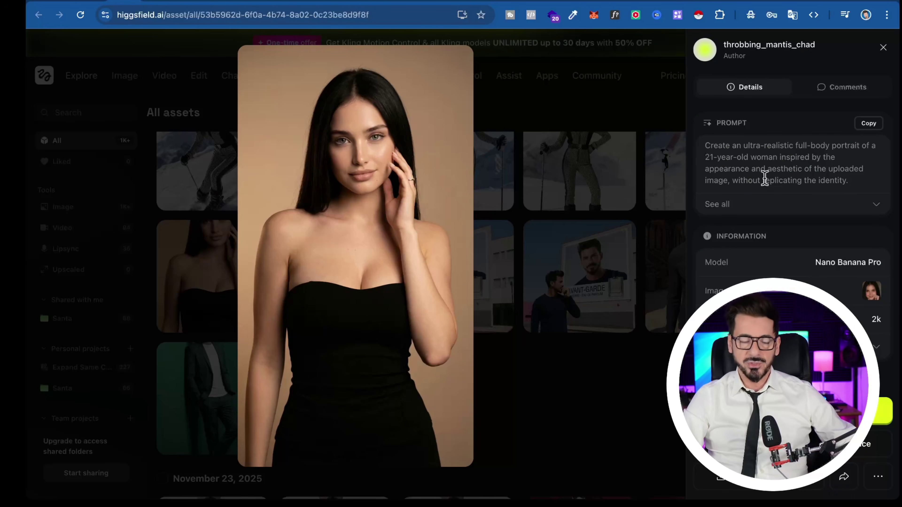
left_click(882, 48)
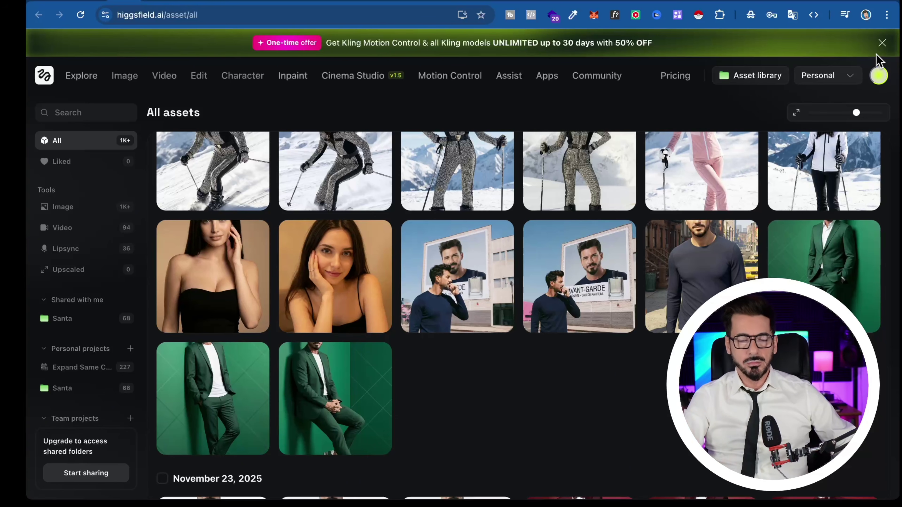
left_click(212, 277)
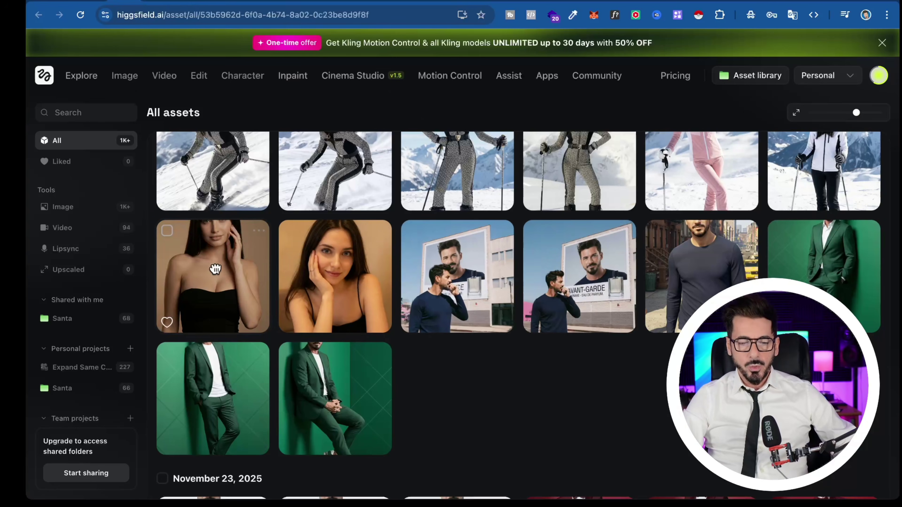
left_click(720, 205)
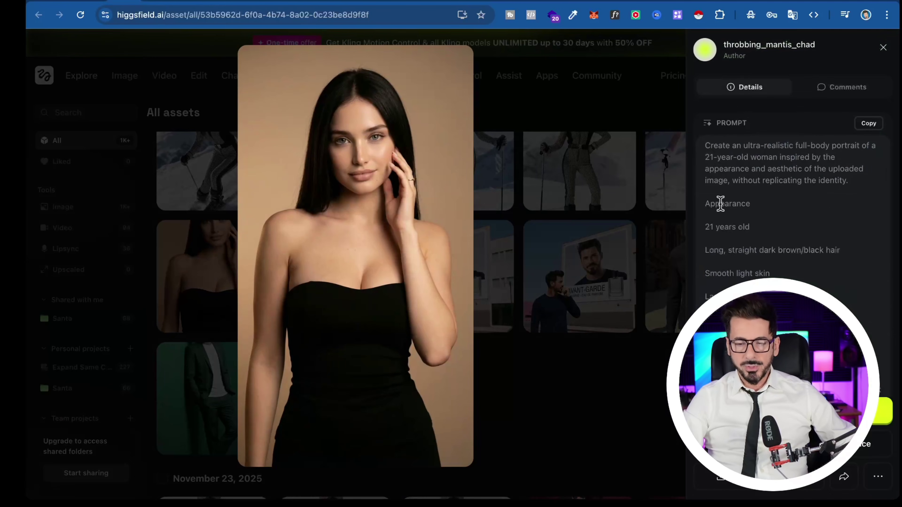
scroll(777, 262, "down", 5)
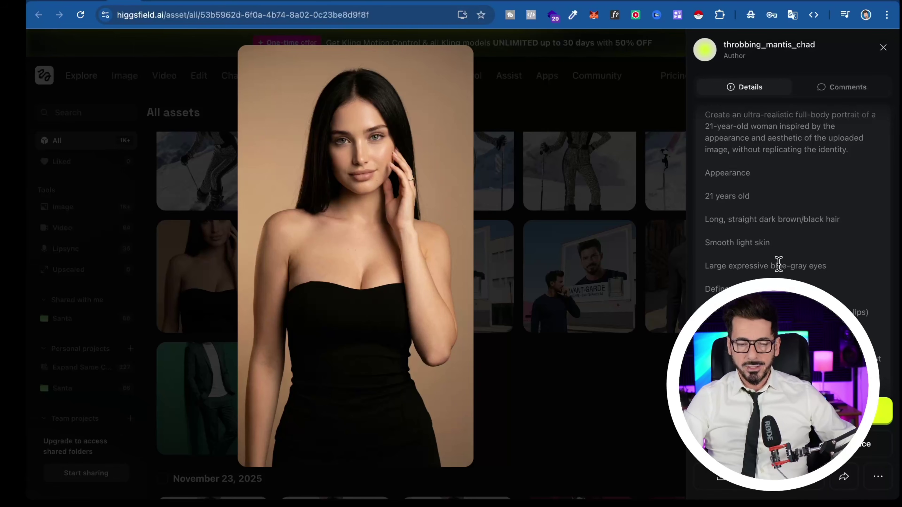
scroll(778, 264, "down", 8)
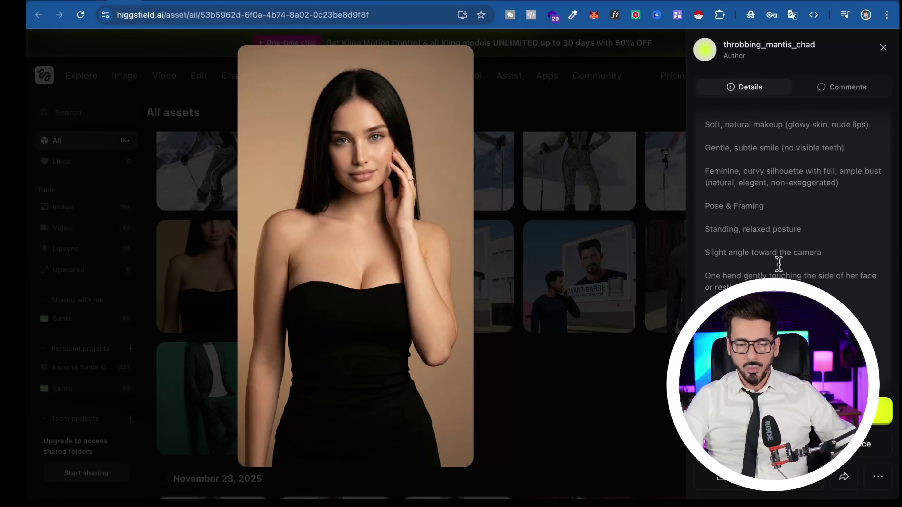
scroll(777, 261, "down", 4)
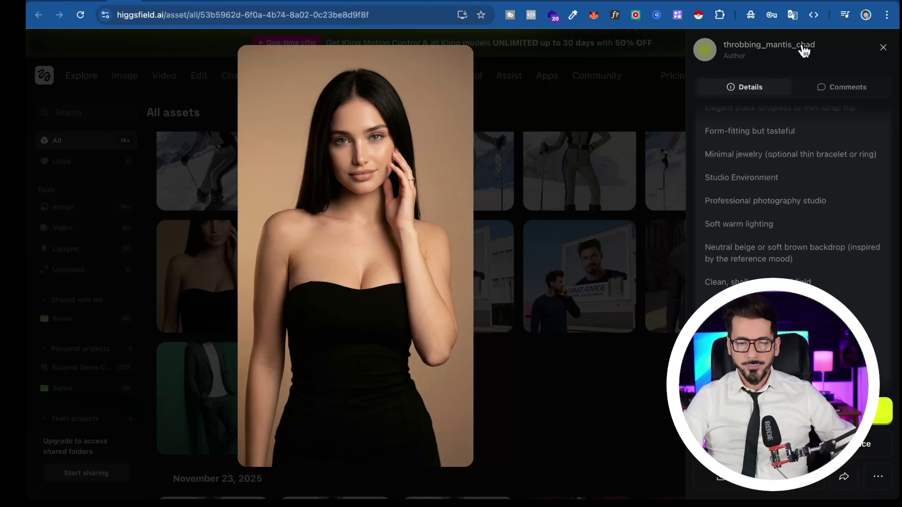
left_click(883, 47)
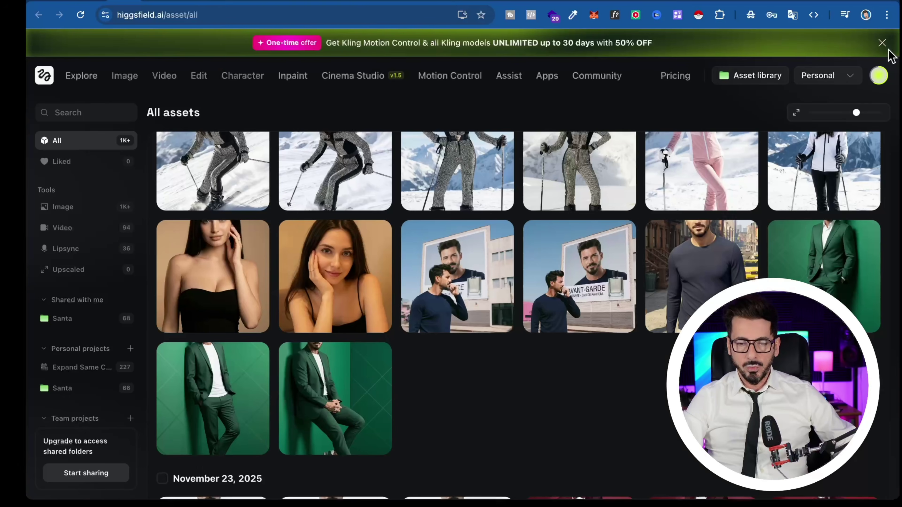
- Inspect the face in the black-dress studio portrait at enlarged size, and return to the asset library
left_click(225, 279)
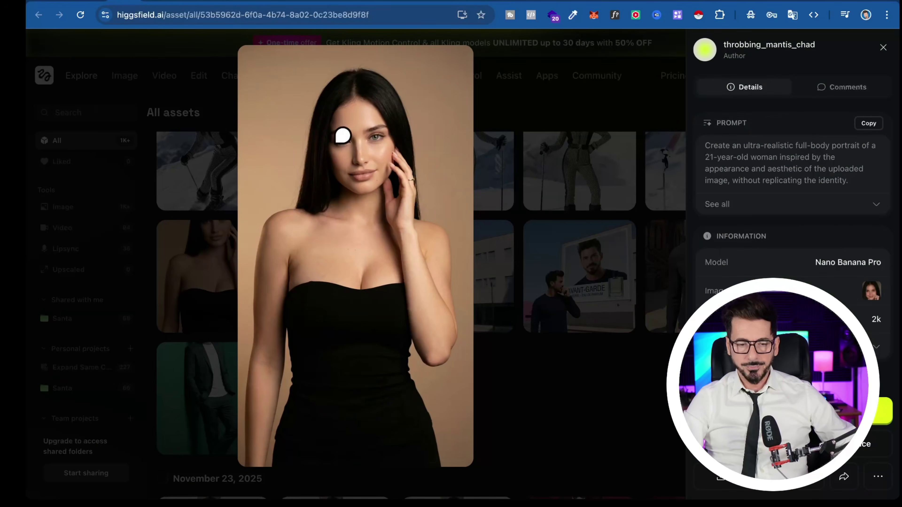
left_click(349, 139)
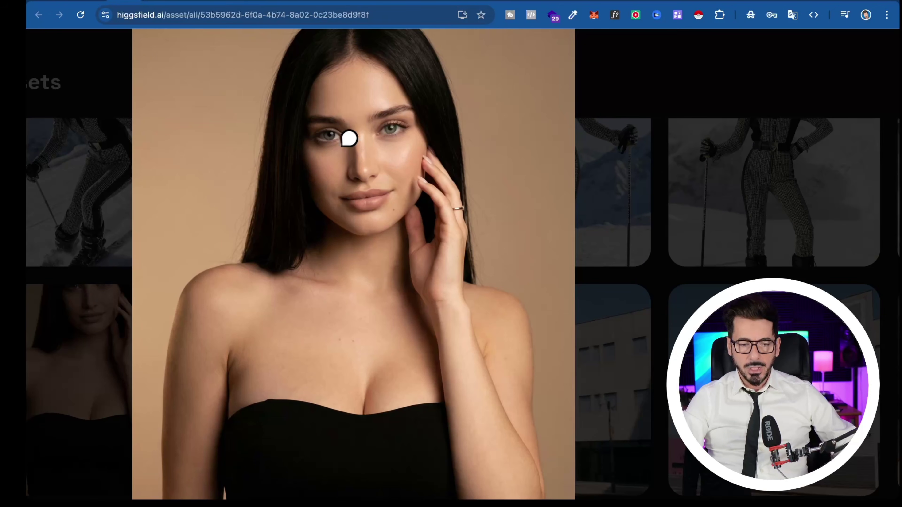
left_click(349, 138)
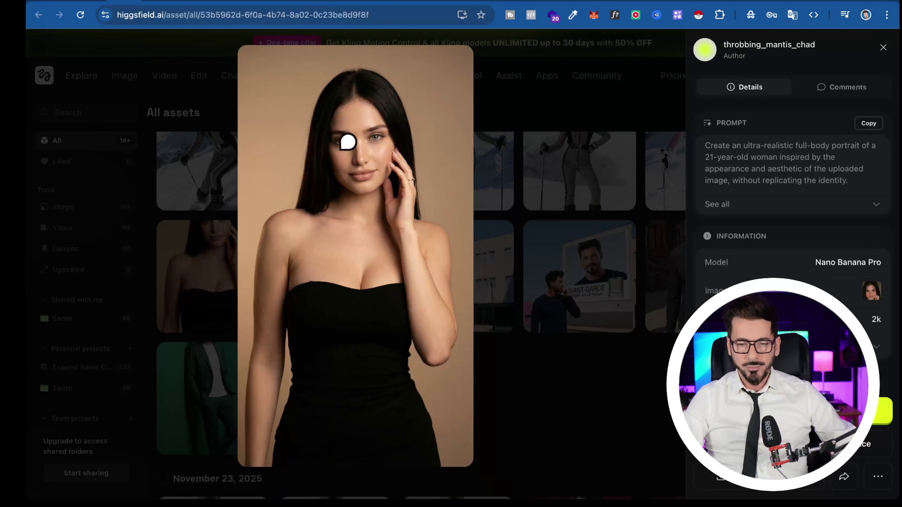
left_click(881, 48)
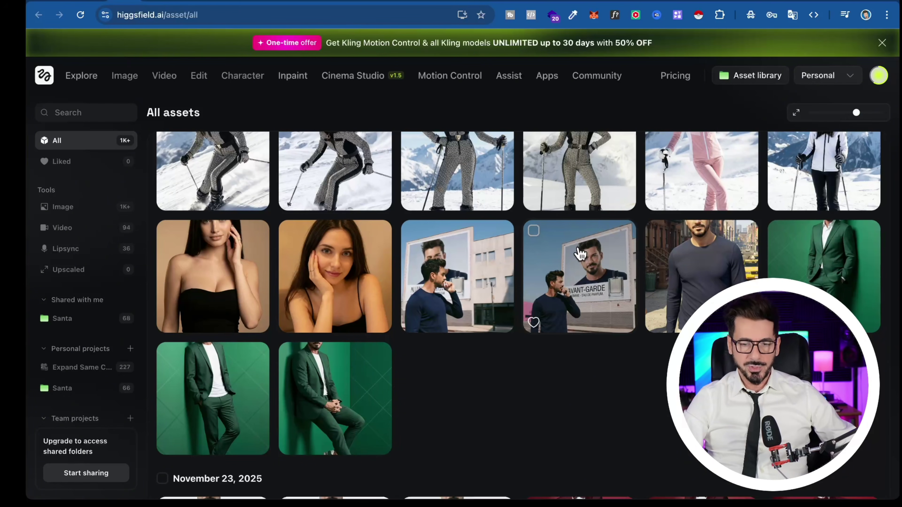
- Open the chalet portrait of the woman alone in the patterned ski suit and inspect her face at enlarged size
scroll(580, 253, "up", 5)
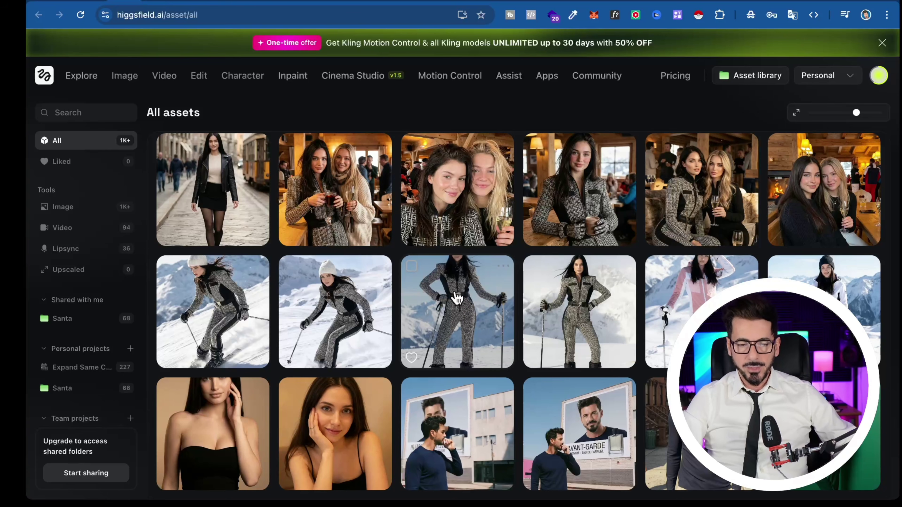
left_click(590, 177)
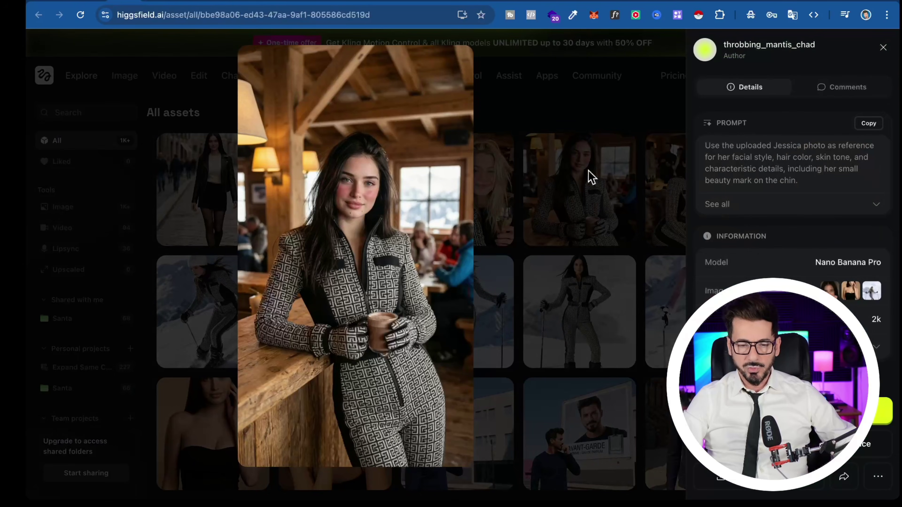
left_click(347, 184)
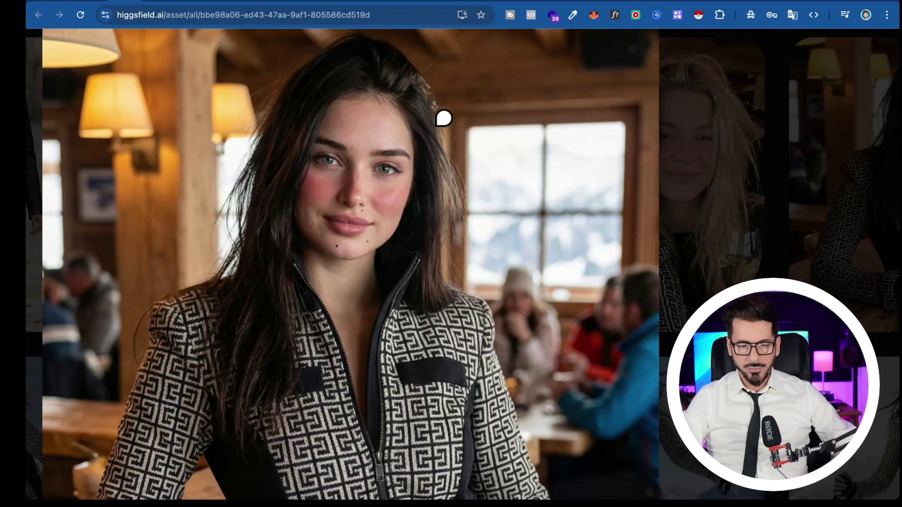
left_click(420, 185)
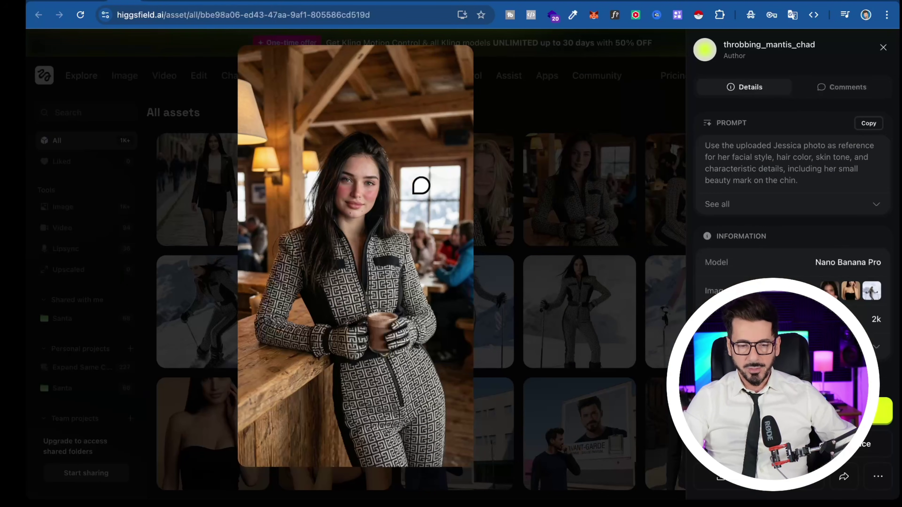
left_click(883, 47)
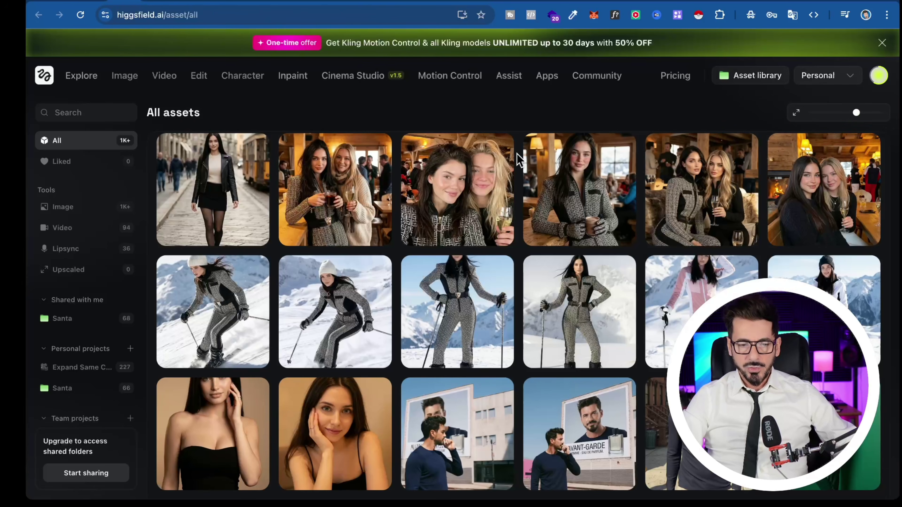
- Open the chalet image of the two women holding drinks, inspect their faces at enlarged size, and close it
left_click(317, 151)
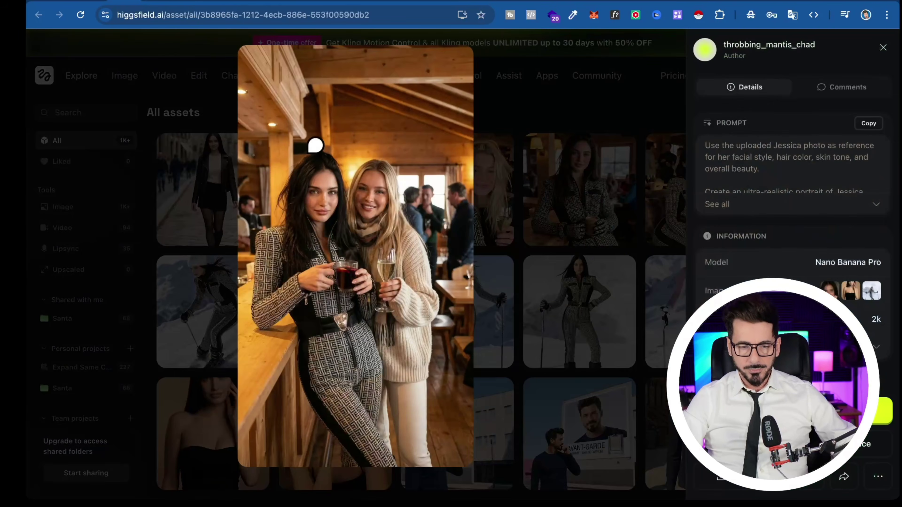
left_click(315, 145)
scroll(337, 185, "up", 2)
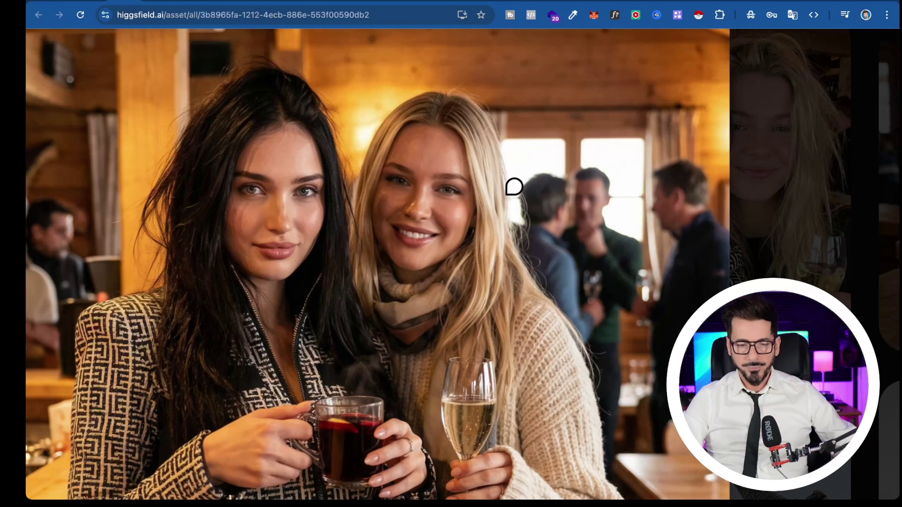
key("Escape")
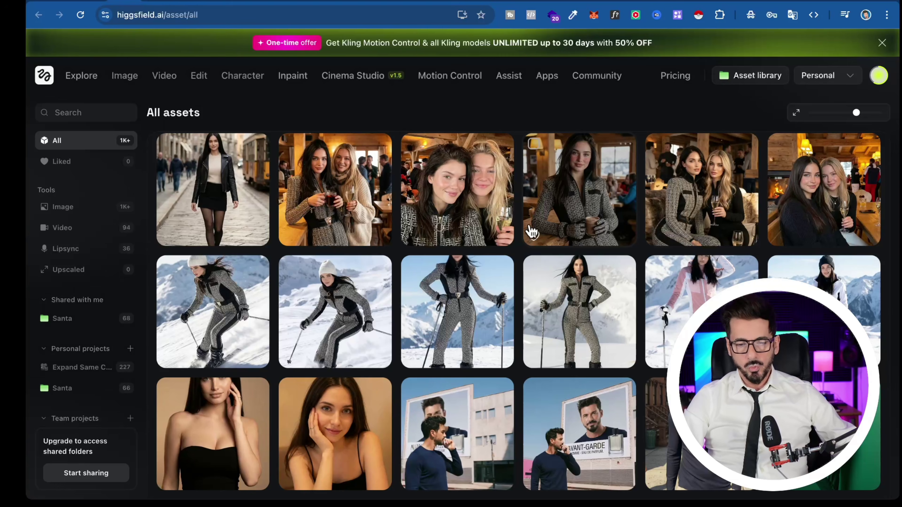
- Find the nightclub selfie with the actor among the generated assets and view its first reference image, the smiling face close-up
scroll(401, 240, "up", 3)
scroll(378, 238, "up", 2)
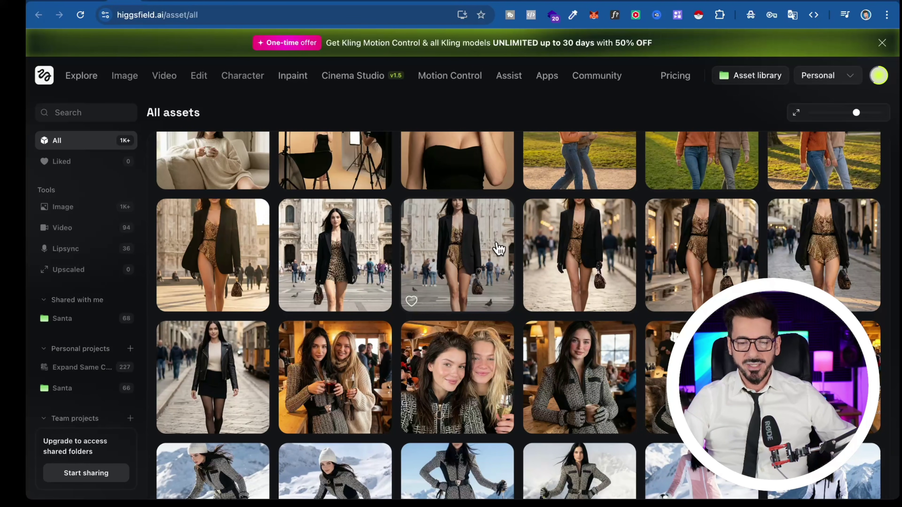
scroll(498, 248, "up", 2)
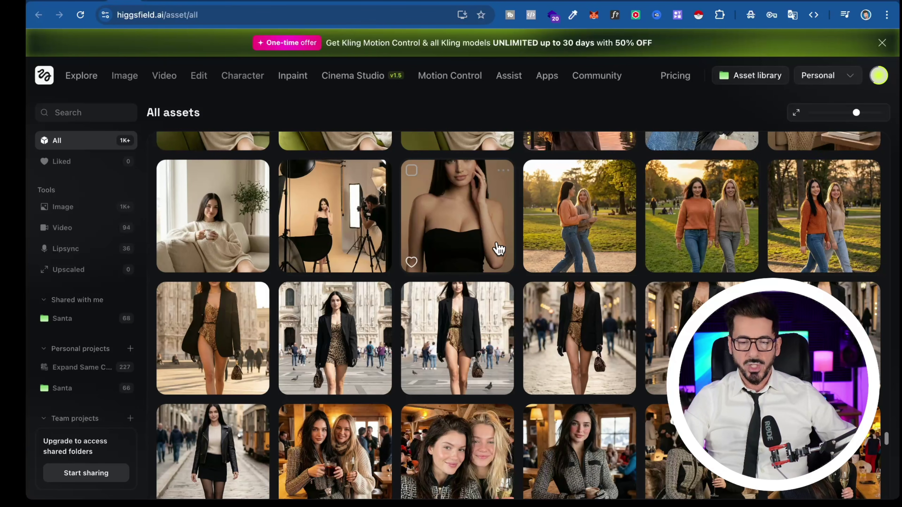
scroll(499, 248, "up", 2)
scroll(499, 247, "up", 2)
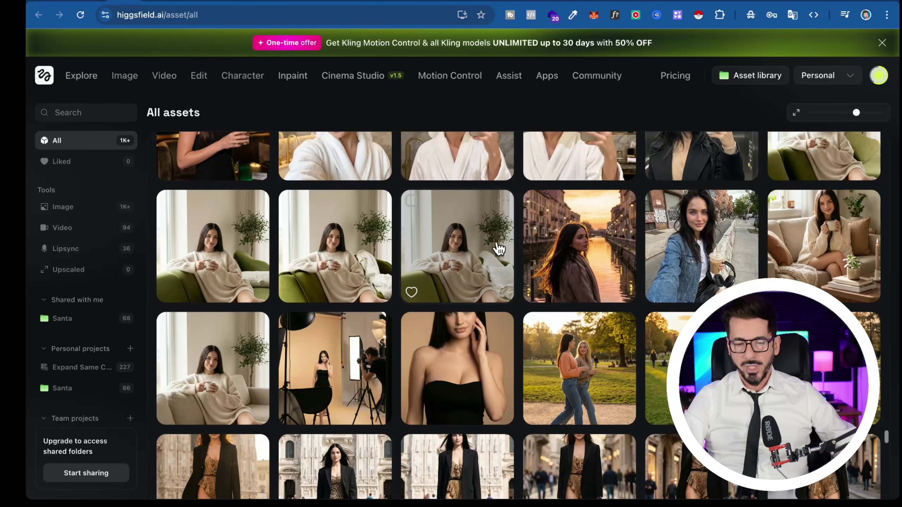
scroll(499, 247, "up", 8)
scroll(499, 248, "up", 2)
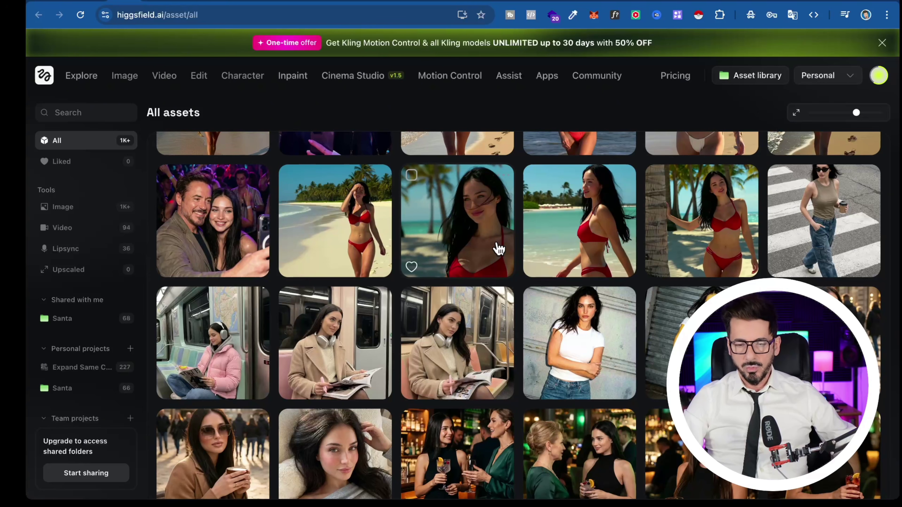
left_click(199, 219)
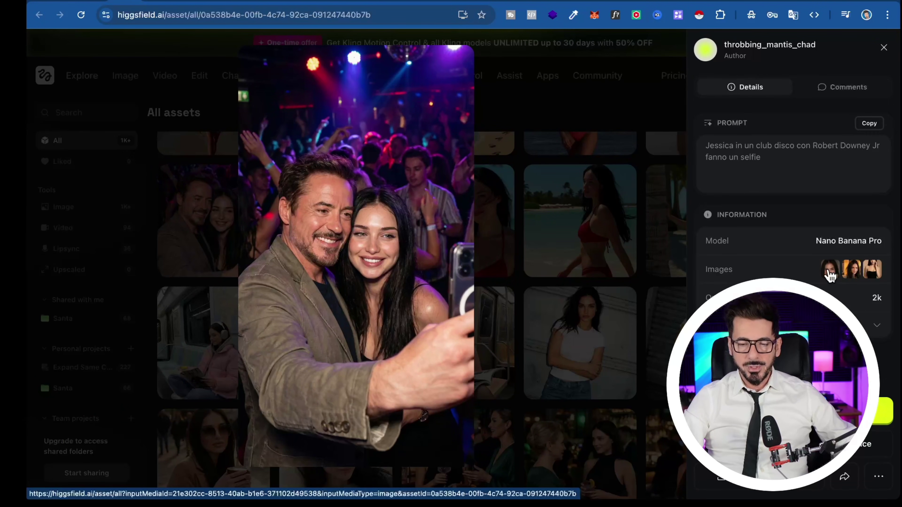
left_click(829, 273)
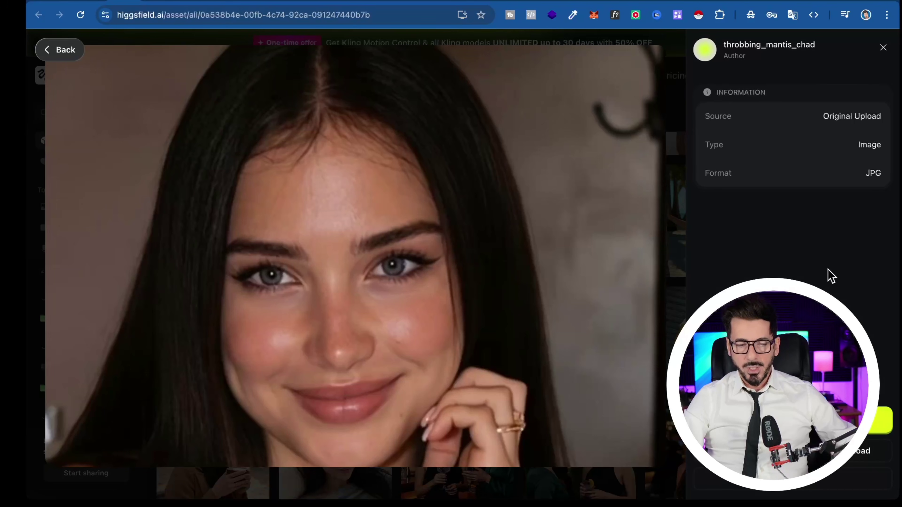
left_click(883, 48)
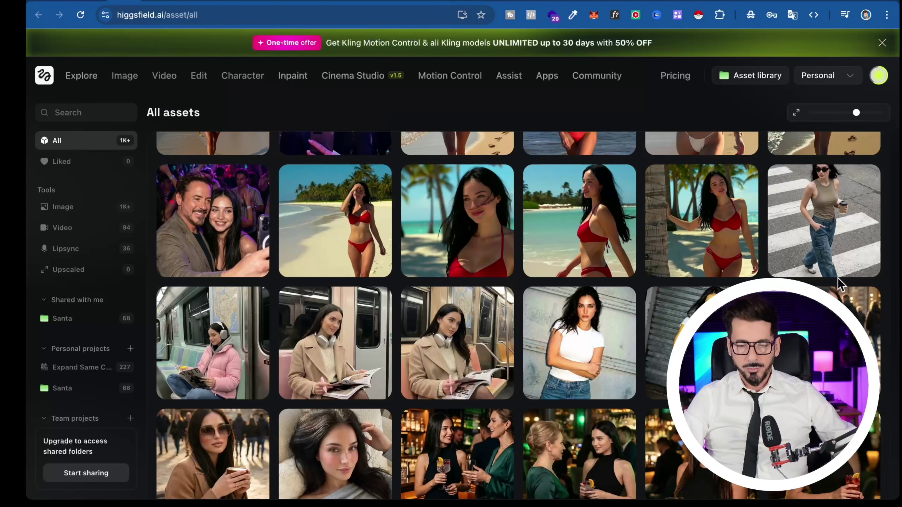
- Reopen the nightclub selfie and view its second and third reference images, returning to the selfie's details
left_click(202, 218)
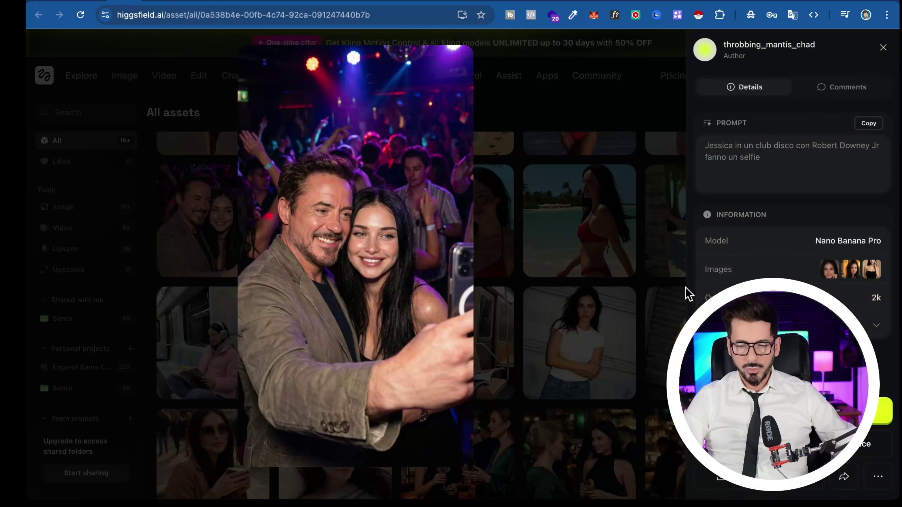
left_click(855, 273)
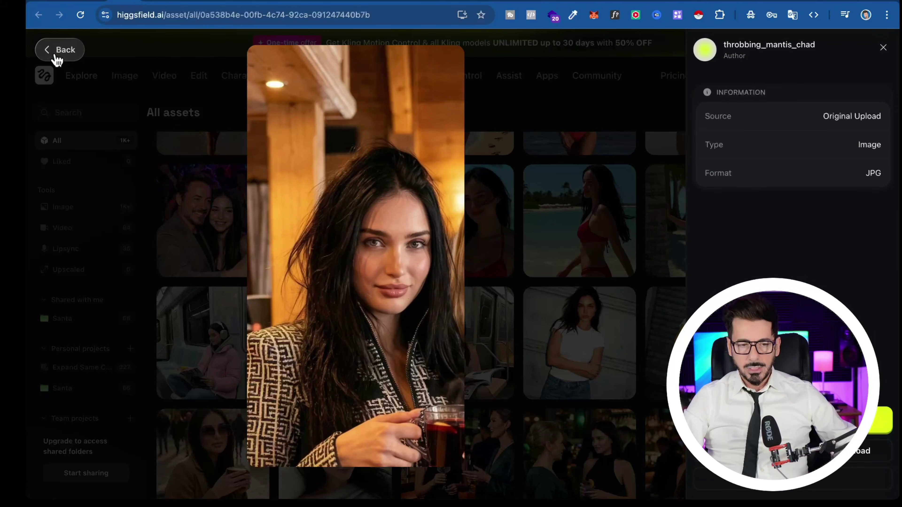
left_click(58, 54)
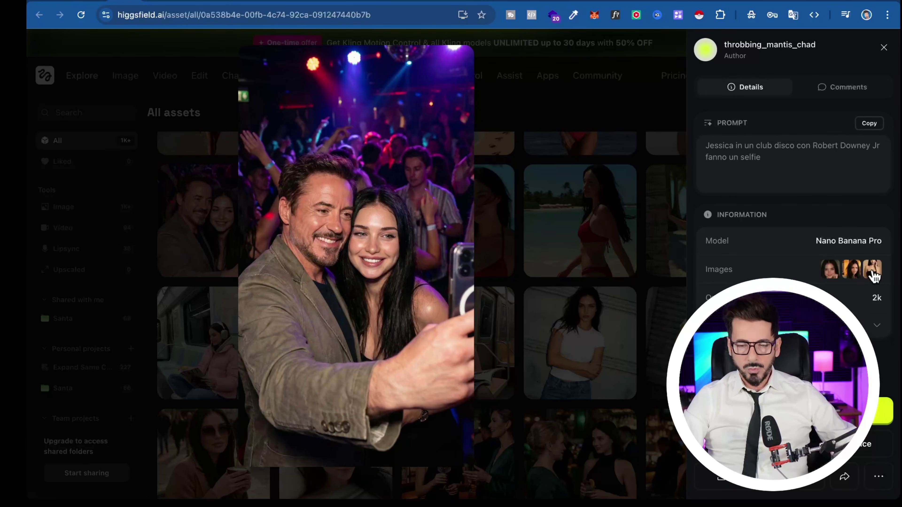
left_click(872, 274)
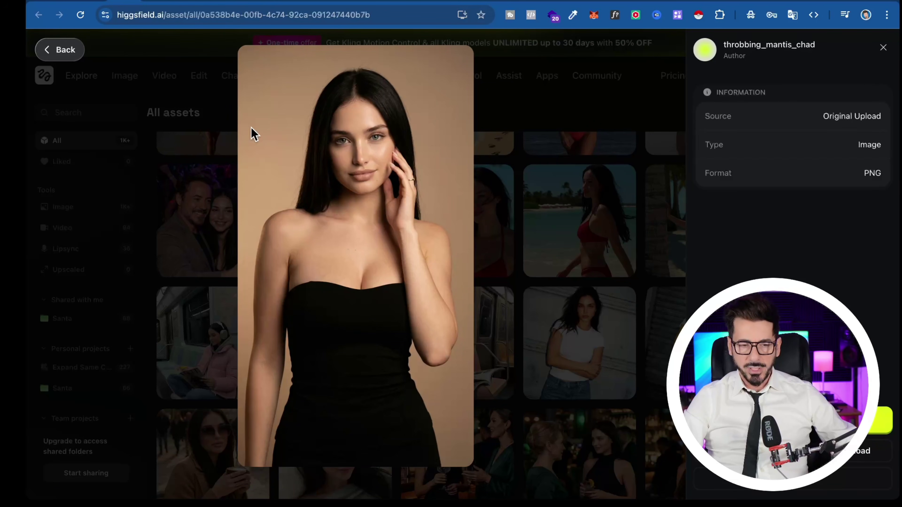
left_click(57, 53)
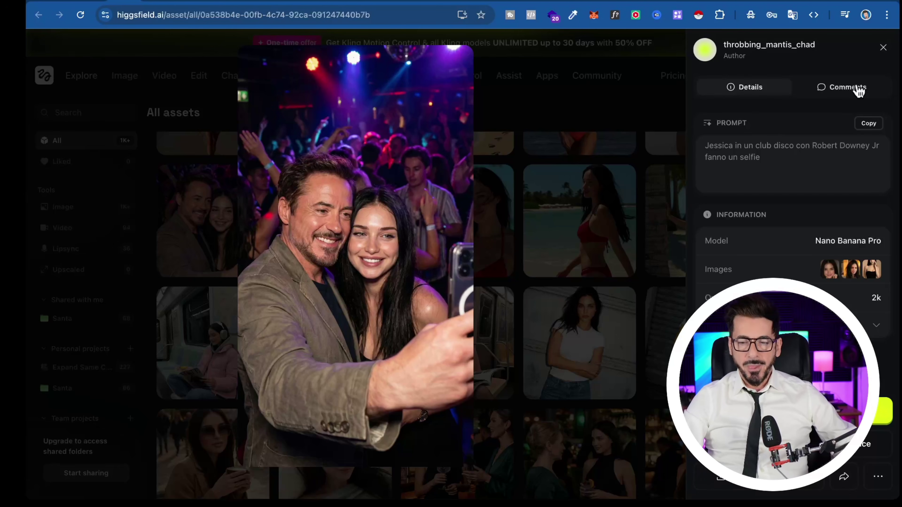
- Close the nightclub selfie, find the wet-haired portrait at the yacht pool's edge, and view its reference photo before returning to its details
left_click(882, 48)
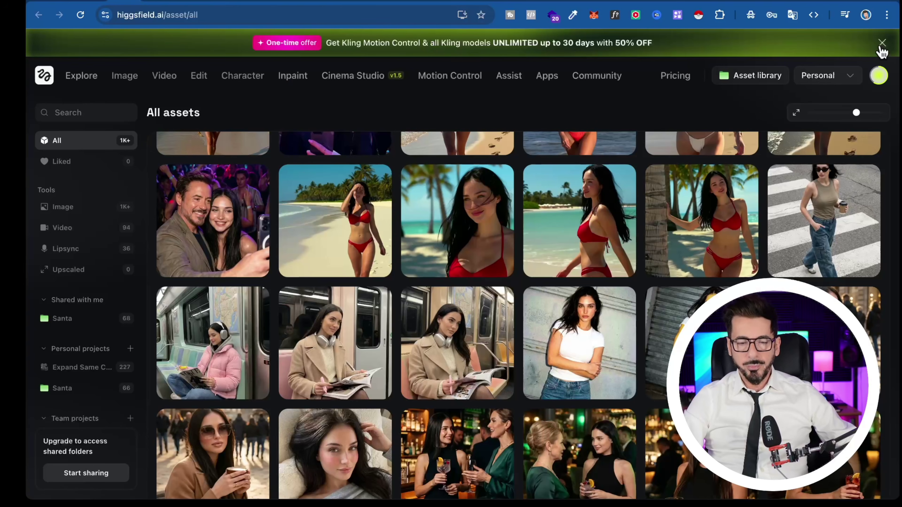
scroll(497, 286, "up", 10)
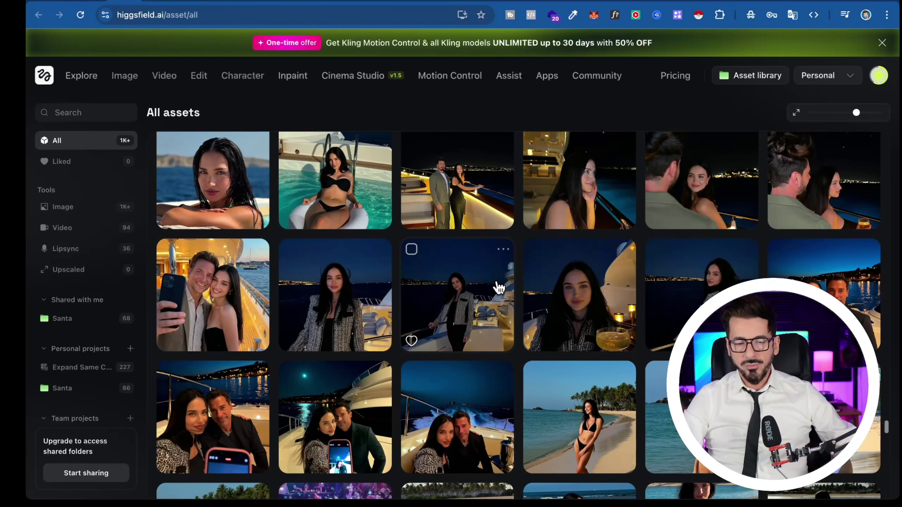
scroll(497, 286, "up", 2)
left_click(214, 245)
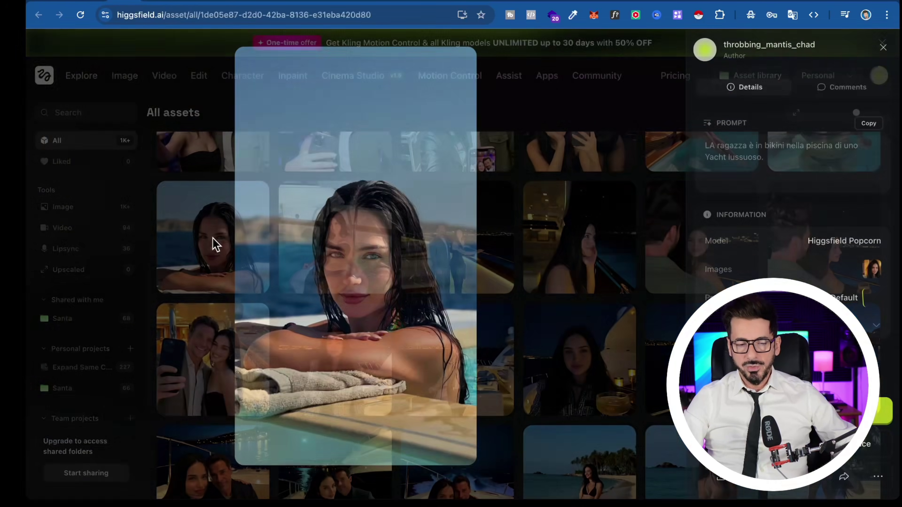
left_click(874, 270)
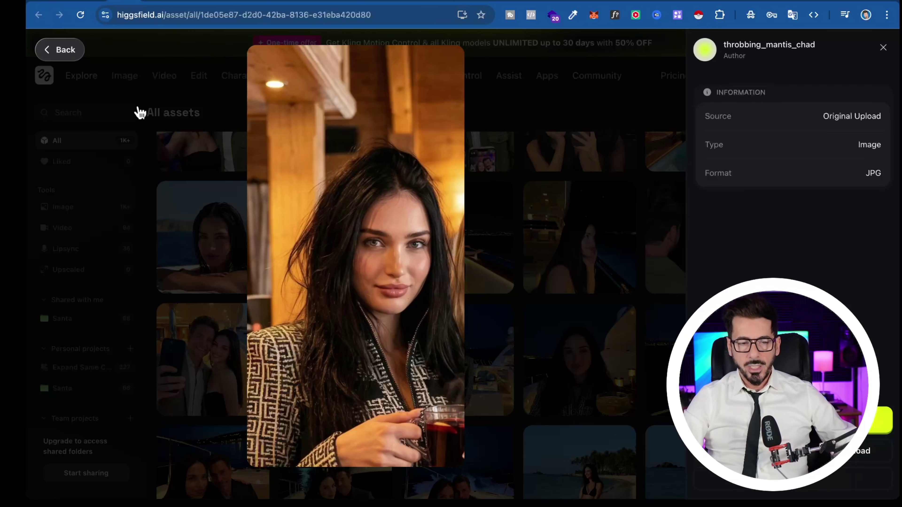
left_click(61, 50)
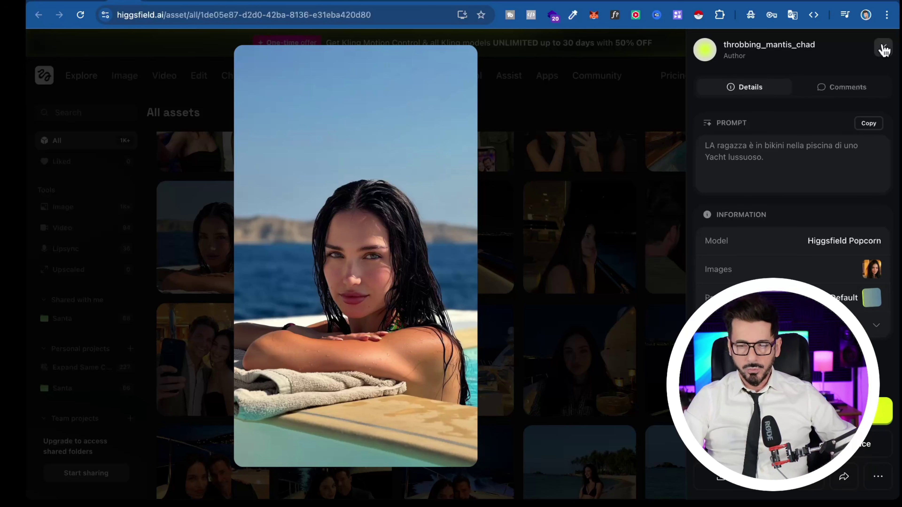
- Open the night-time image of the woman in profile on the yacht, read its prompt, and close it
left_click(592, 243)
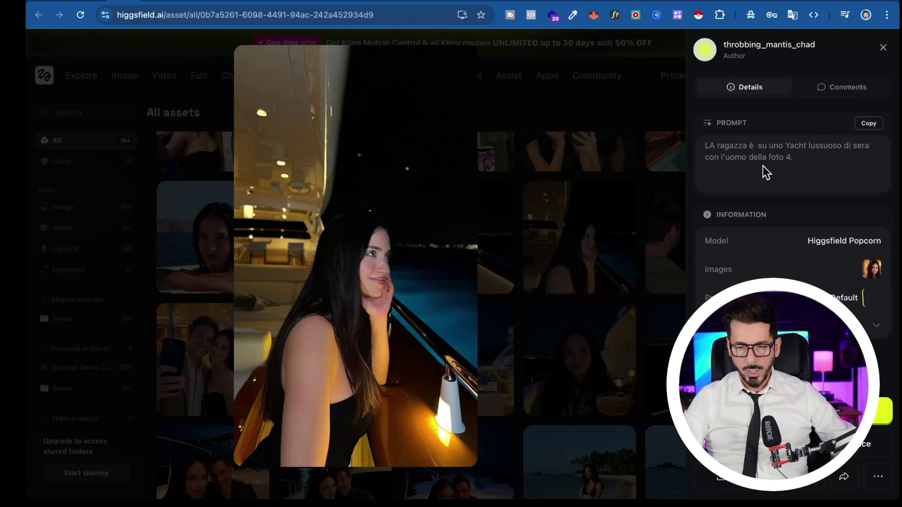
left_click(882, 49)
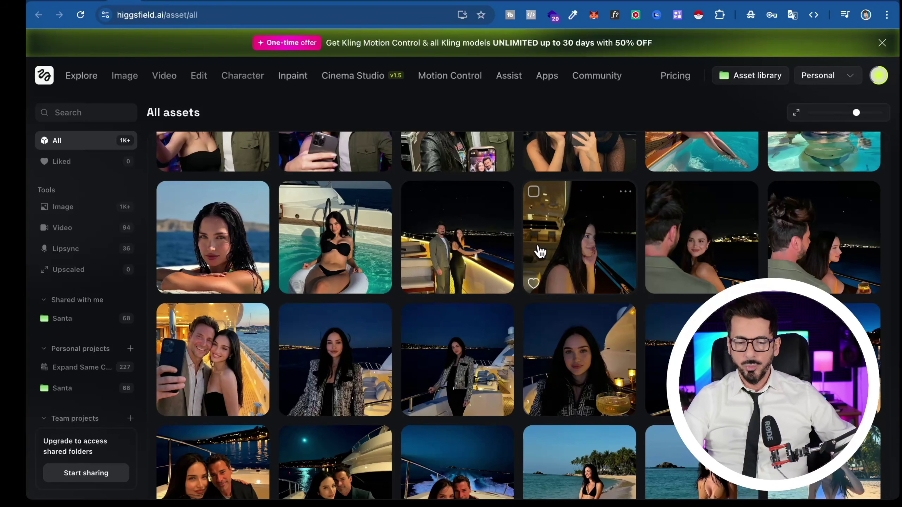
- Find the club image of the woman in the green dress dancing with a blonde friend and inspect their faces at enlarged size
scroll(540, 252, "up", 6)
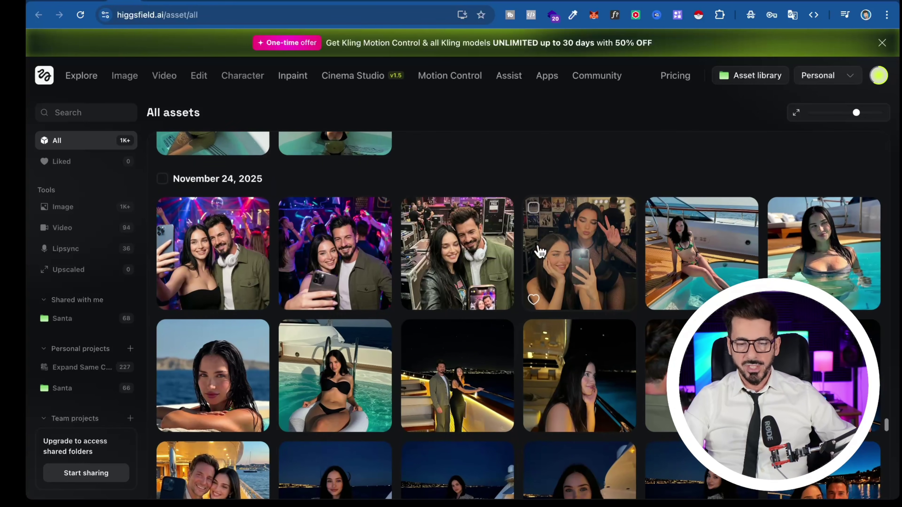
scroll(542, 251, "up", 7)
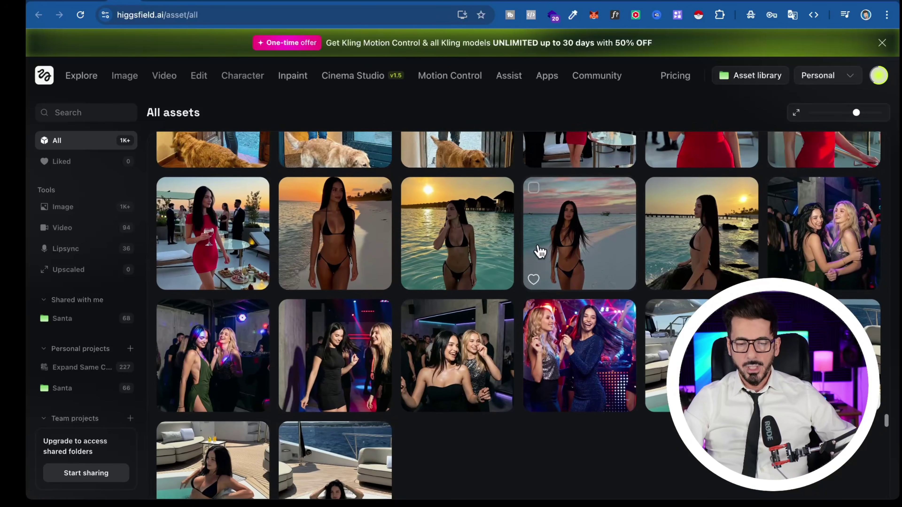
scroll(538, 252, "up", 1)
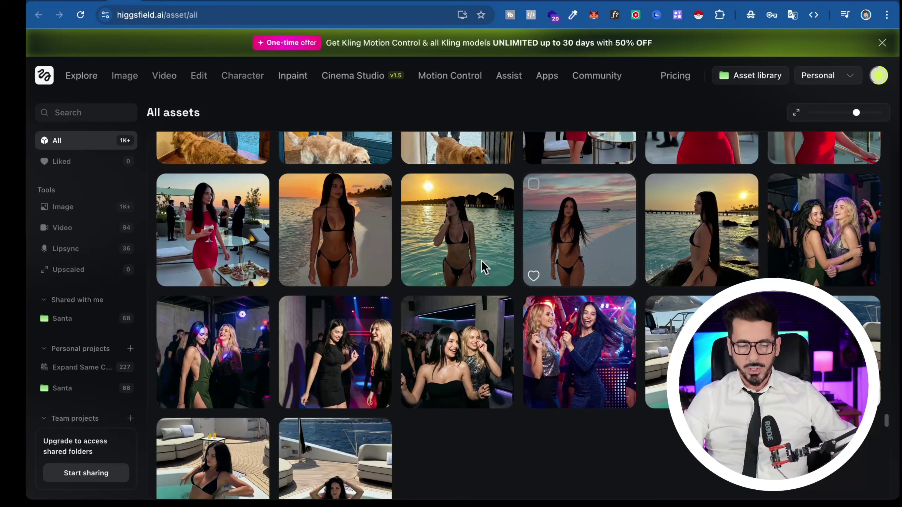
left_click(215, 380)
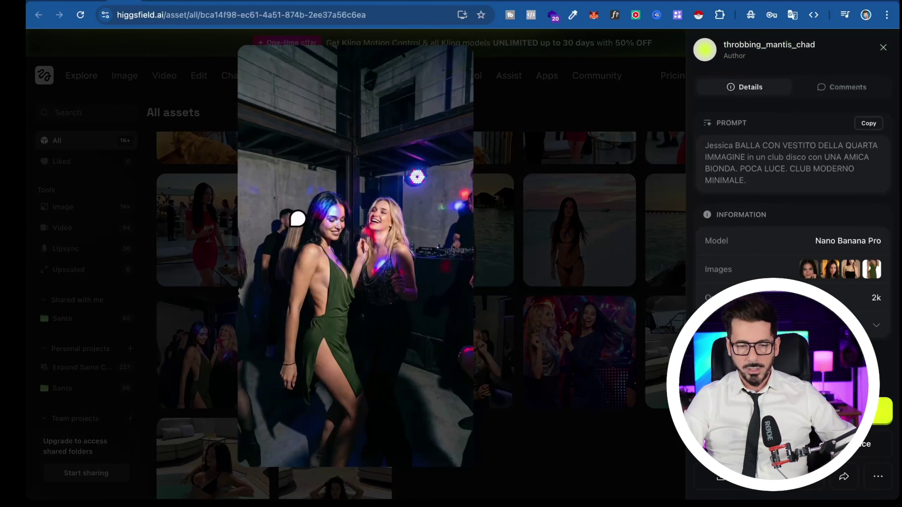
scroll(327, 226, "up", 5)
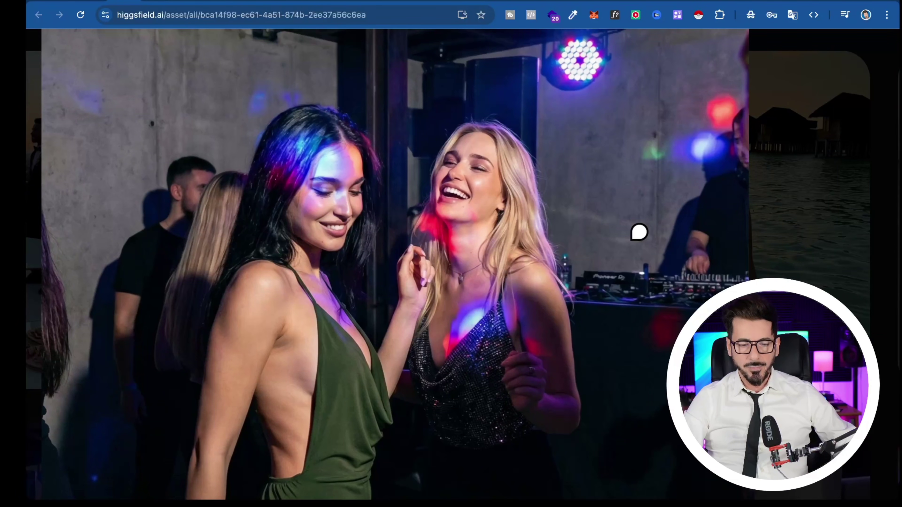
scroll(638, 232, "down", 3)
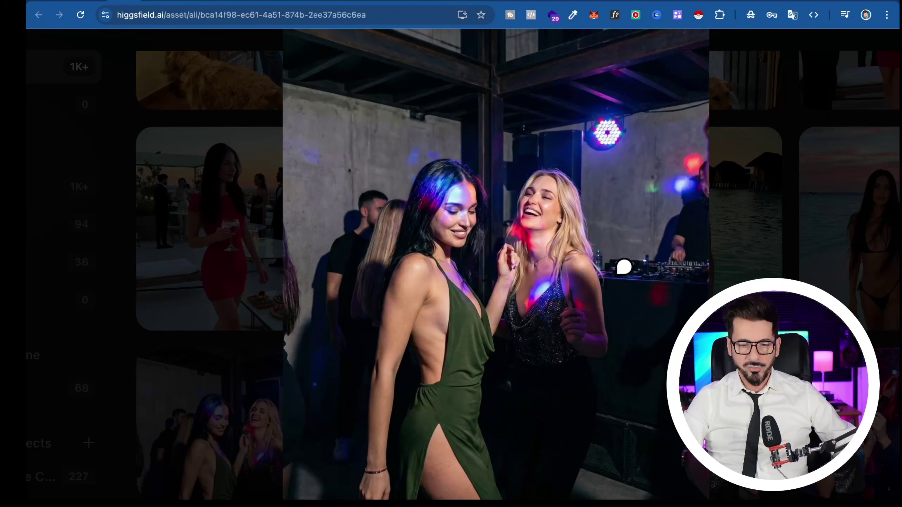
scroll(609, 283, "down", 2)
scroll(609, 283, "down", 2)
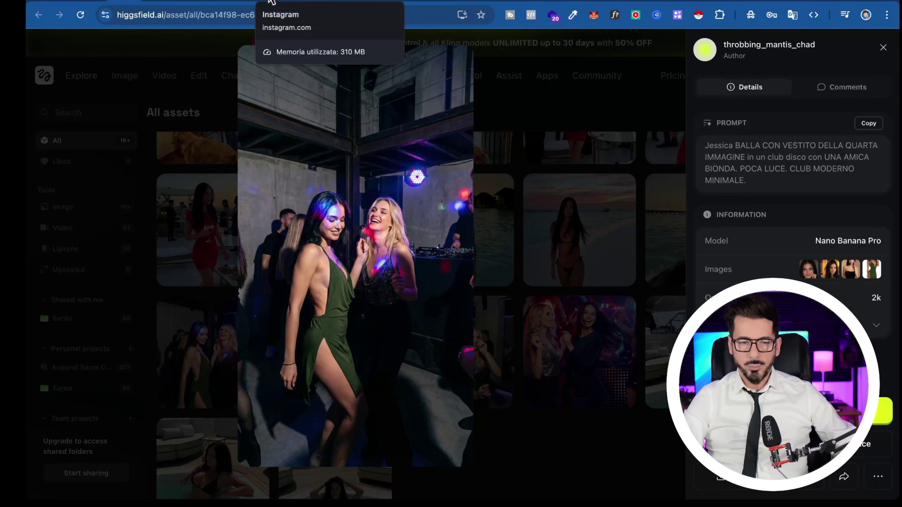
- View the character's digital creator profile sheet, then switch to her Instagram profile and inspect its bio at enlarged size
left_click(190, 5)
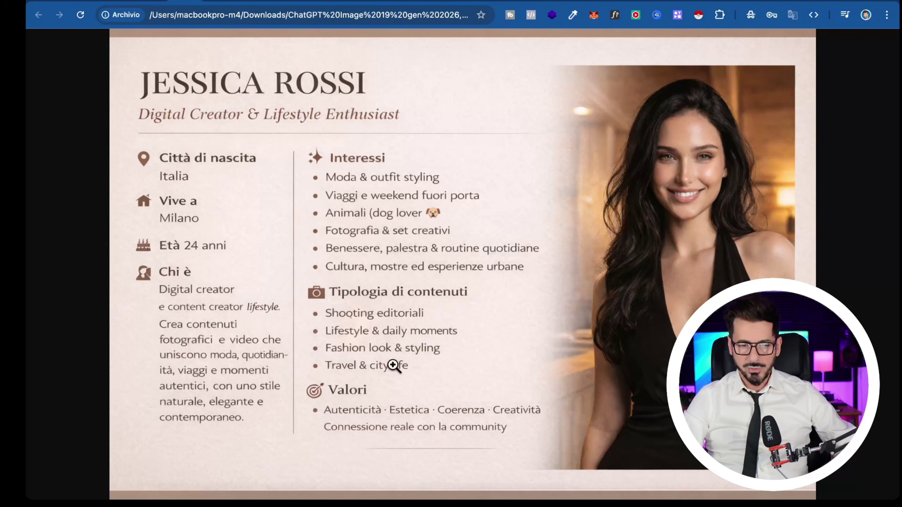
left_click(272, 2)
scroll(419, 133, "up", 10)
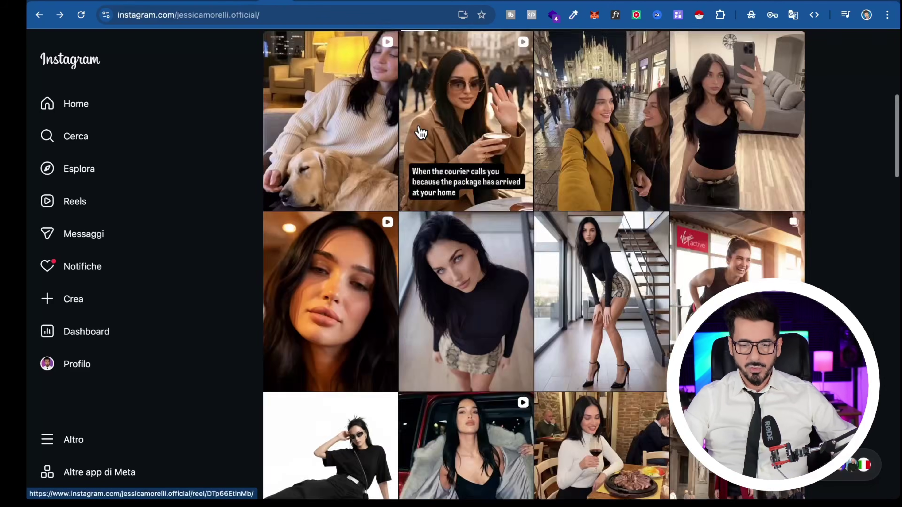
scroll(503, 141, "up", 5, "ctrl")
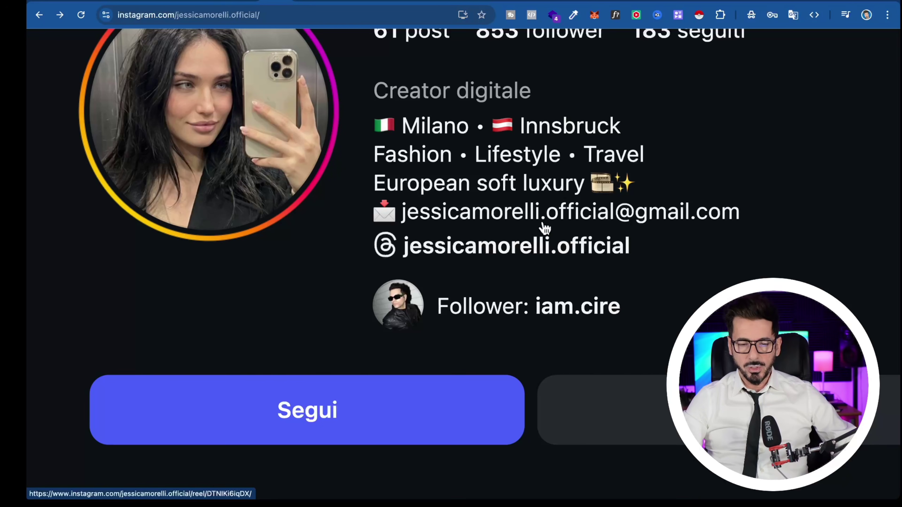
scroll(534, 247, "down", 5)
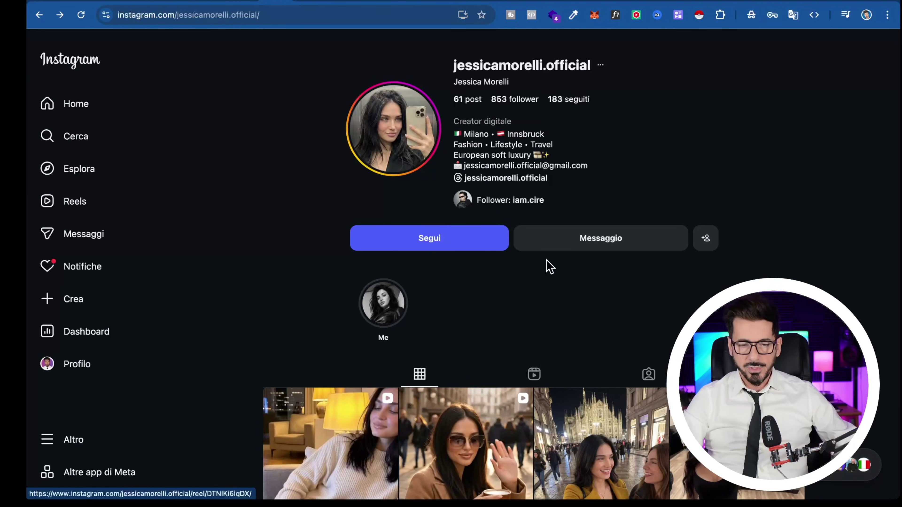
- Browse the profile's posts, view the white-background photo of the character in a backless black dress, and close it
scroll(539, 276, "down", 15)
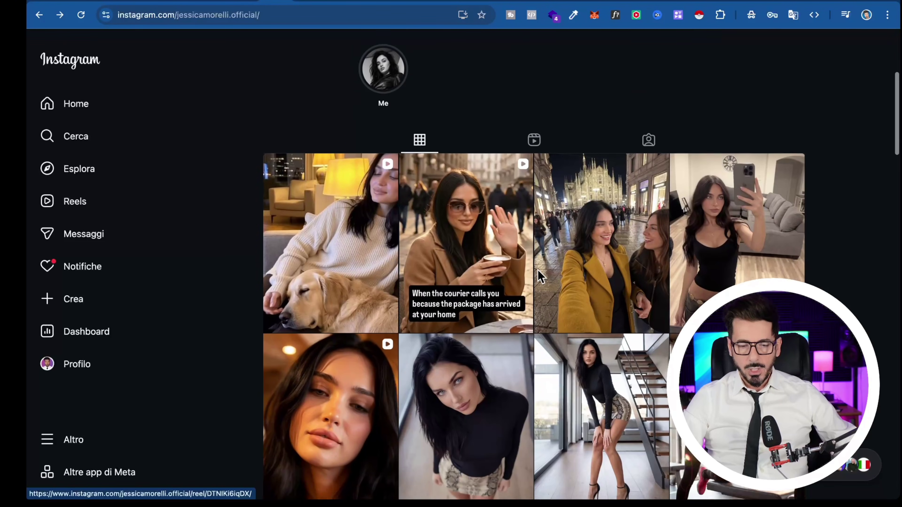
scroll(540, 277, "down", 12)
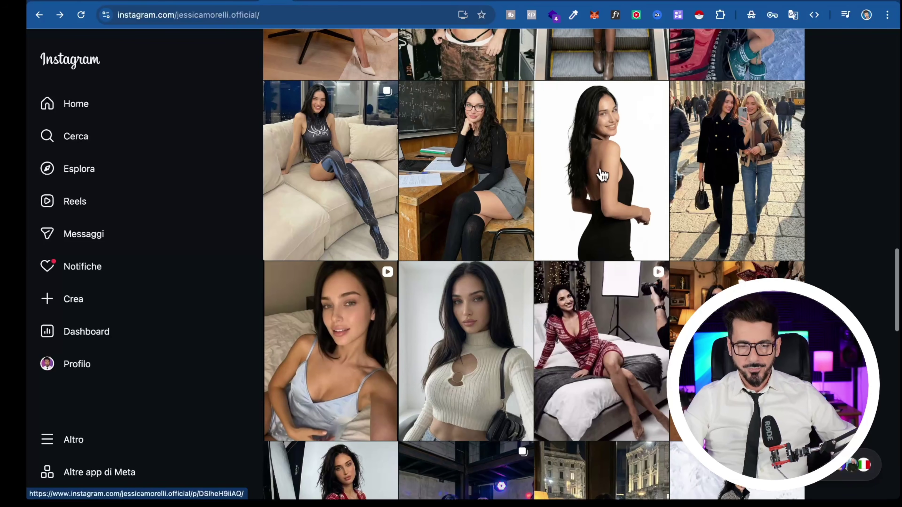
left_click(602, 175)
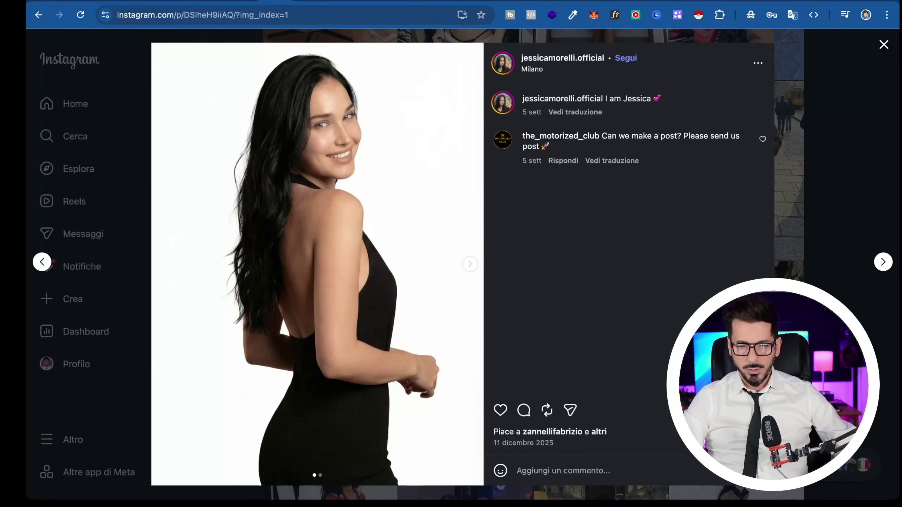
left_click(884, 45)
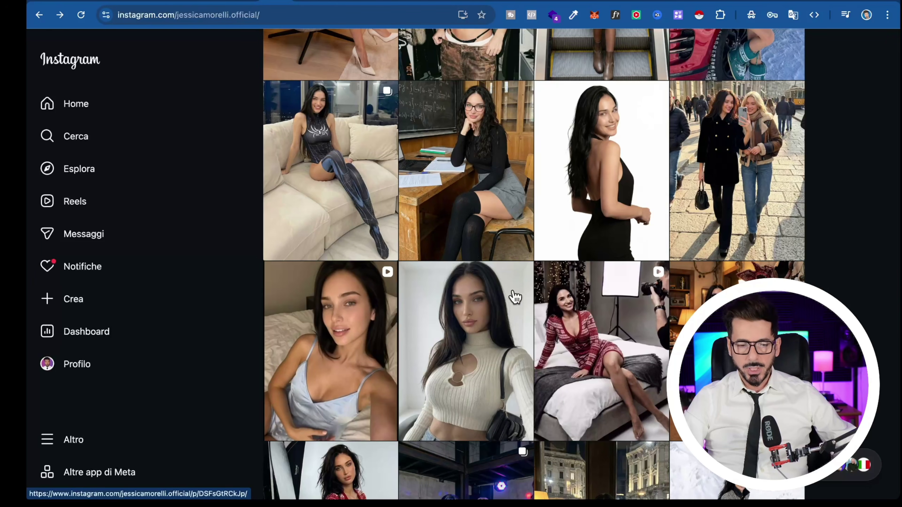
- Browse the rest of the grid, then view the Virgin Active gym post with the dumbbell and close it
scroll(603, 249, "down", 8)
scroll(616, 235, "up", 10)
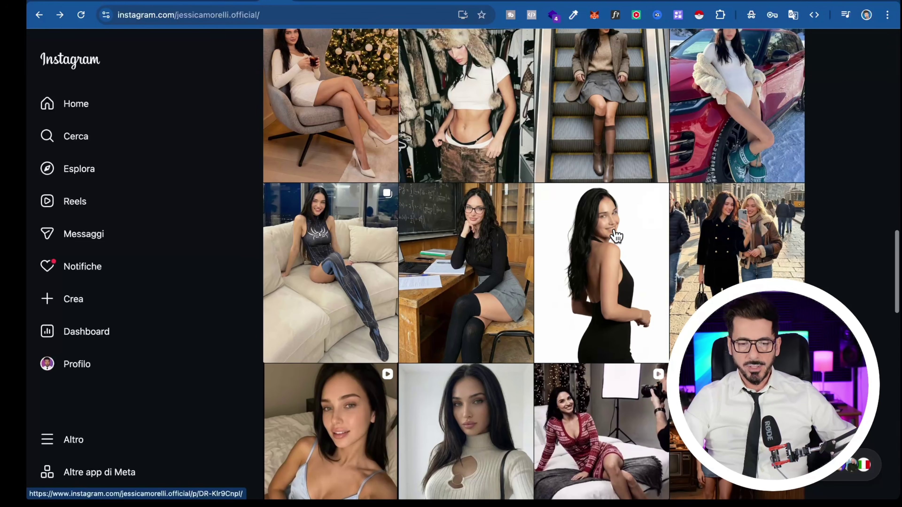
scroll(616, 235, "up", 10)
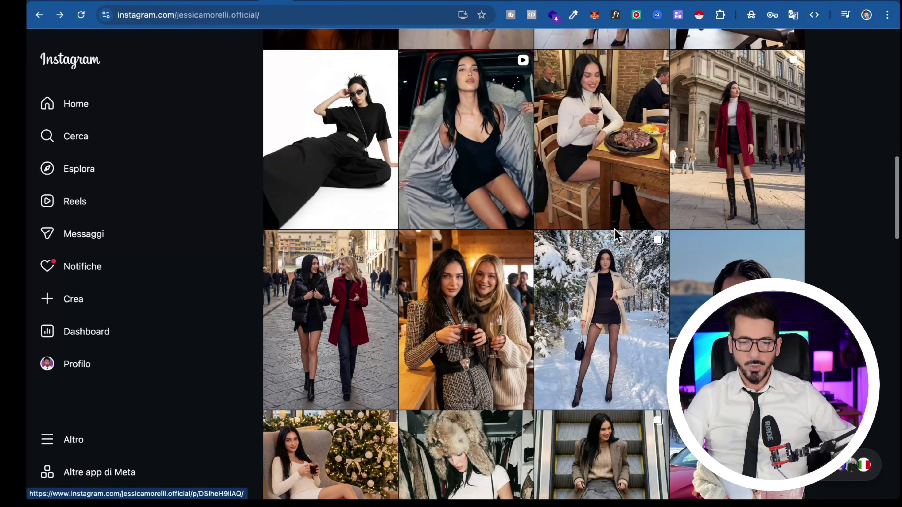
scroll(615, 231, "up", 10)
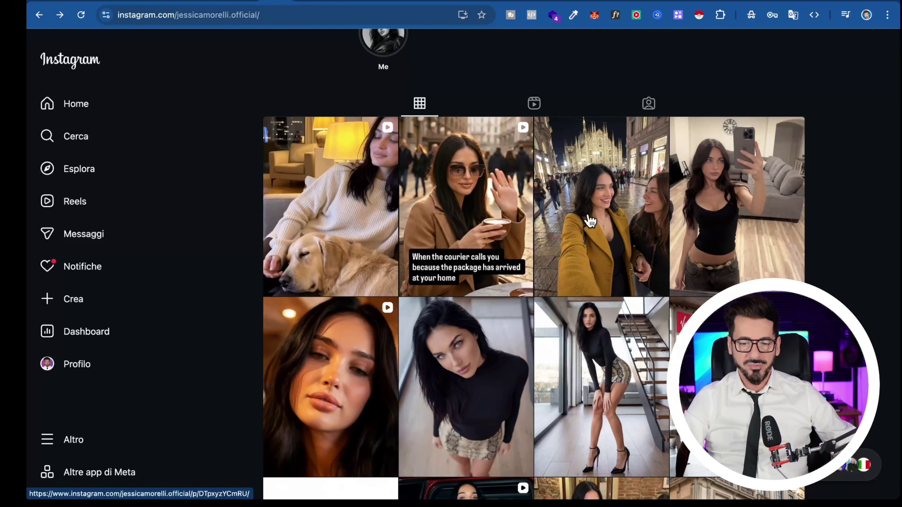
scroll(589, 221, "down", 3)
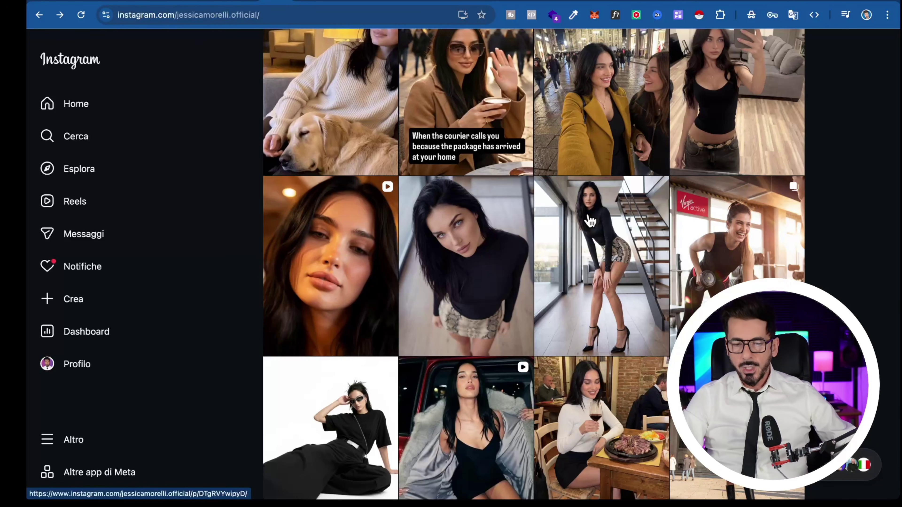
left_click(723, 235)
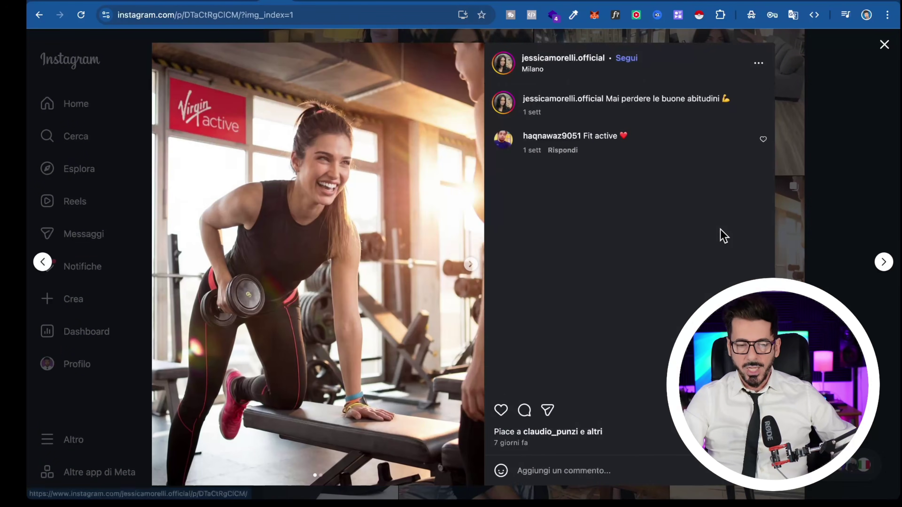
left_click(885, 46)
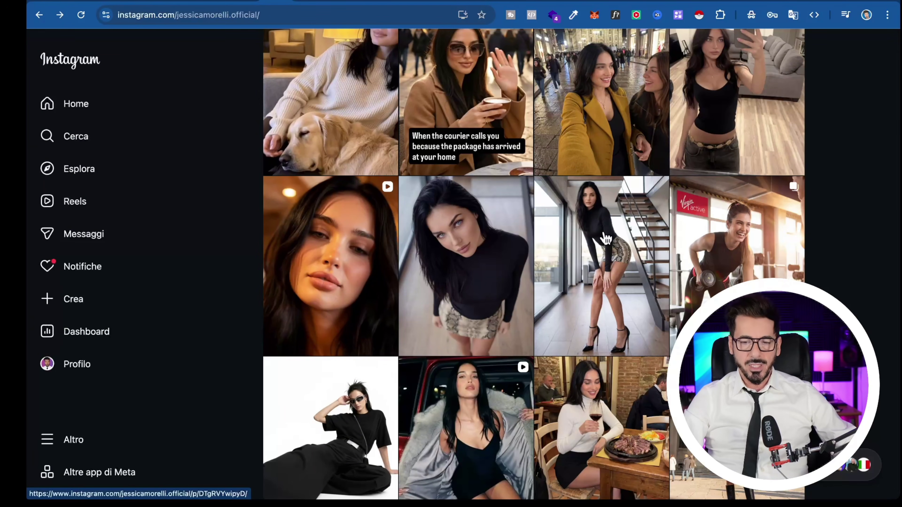
- View the Florence restaurant post with the steak and red wine, and close it
scroll(606, 238, "down", 4)
left_click(598, 264)
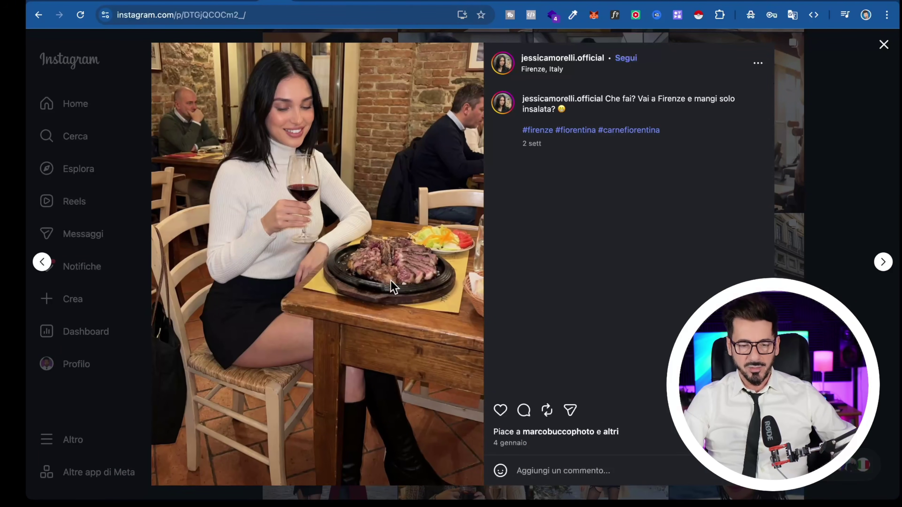
left_click(883, 45)
- View the studio photo-shoot post of the character in a black outfit and sunglasses, and close it
scroll(498, 248, "down", 5)
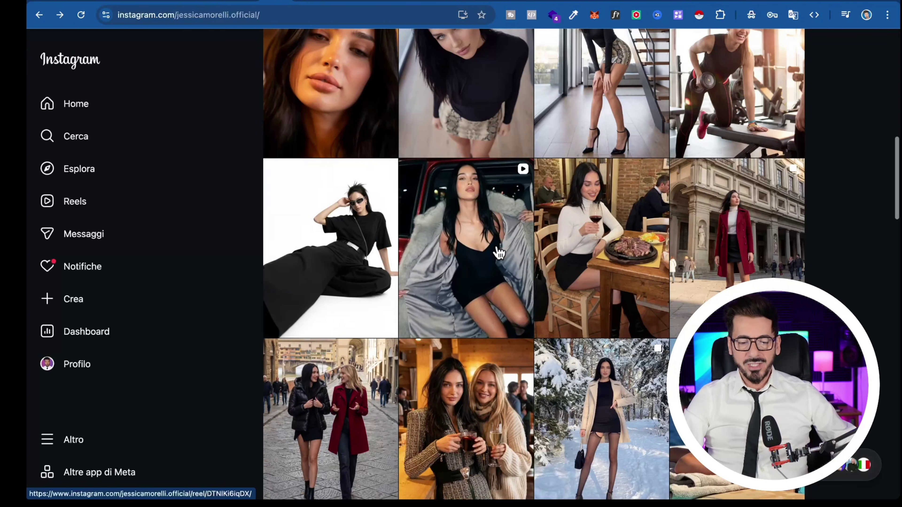
scroll(498, 251, "up", 3)
scroll(498, 253, "up", 2)
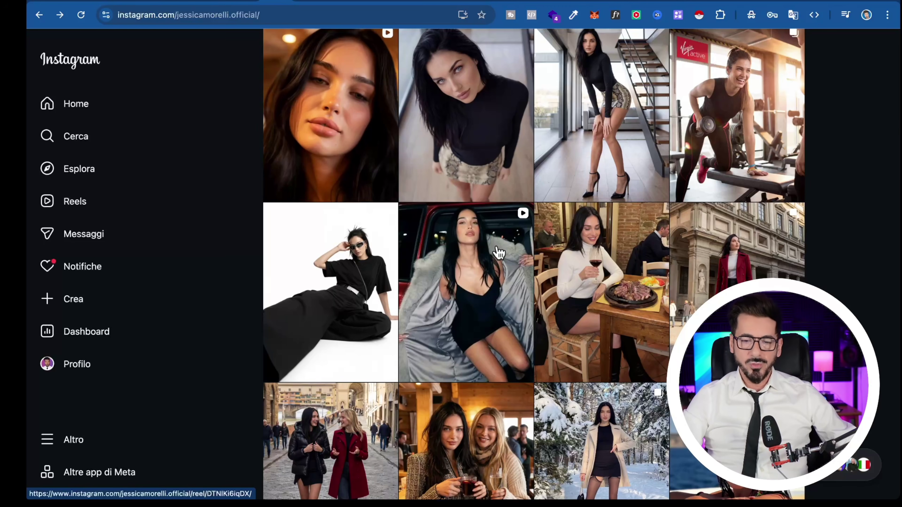
left_click(325, 284)
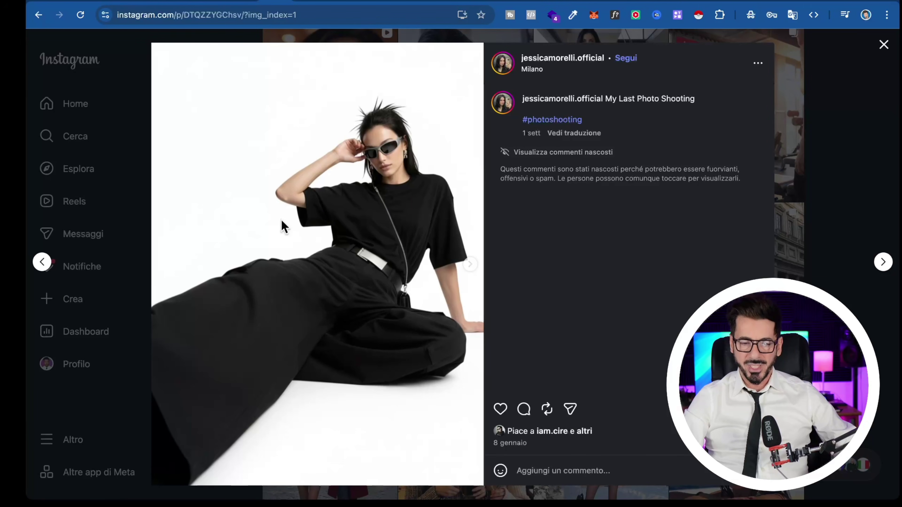
left_click(890, 47)
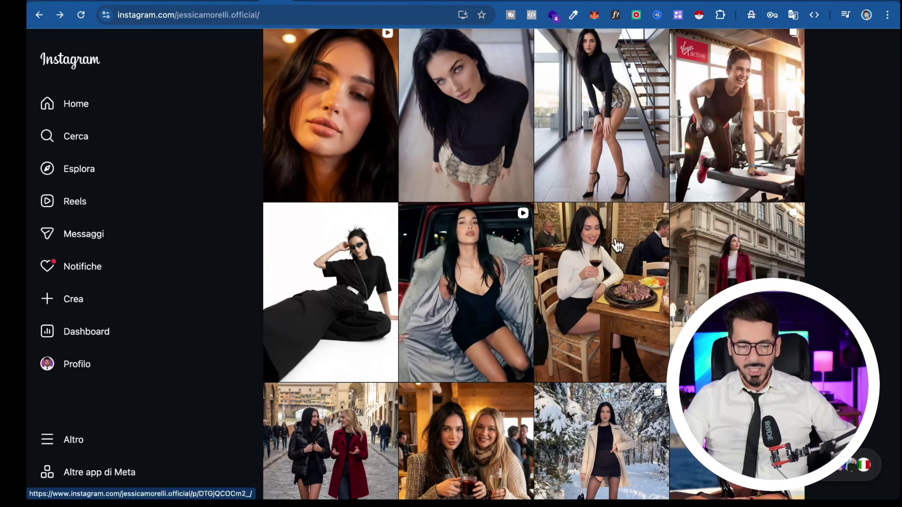
- Find the post of the character wearing a fur hat and white crop top further down the grid and open it
scroll(618, 245, "down", 10)
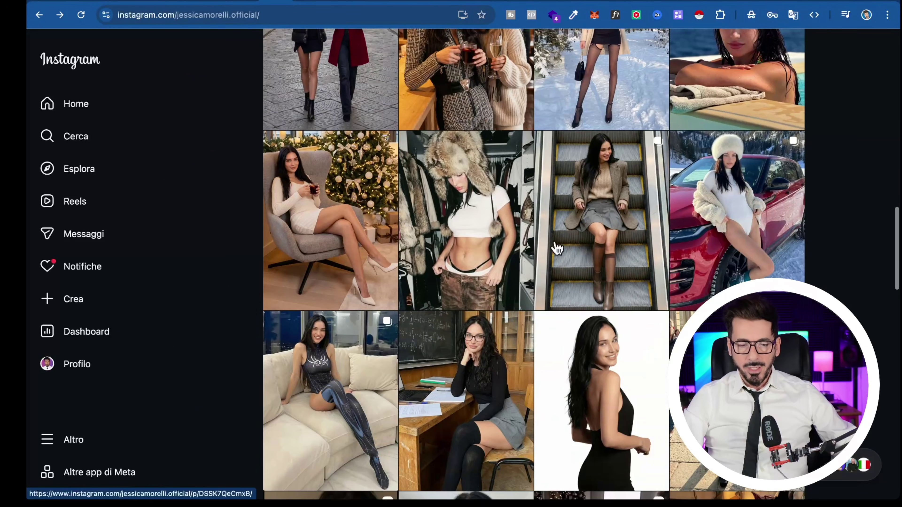
left_click(483, 229)
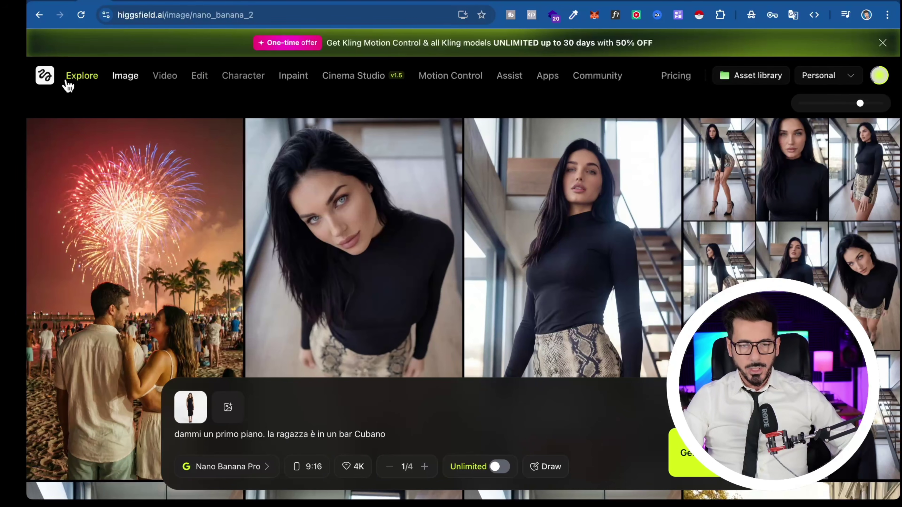
- Go to the Explore page, look through its sections down to Higgsfield Soul, and open the full Soul gallery
left_click(82, 76)
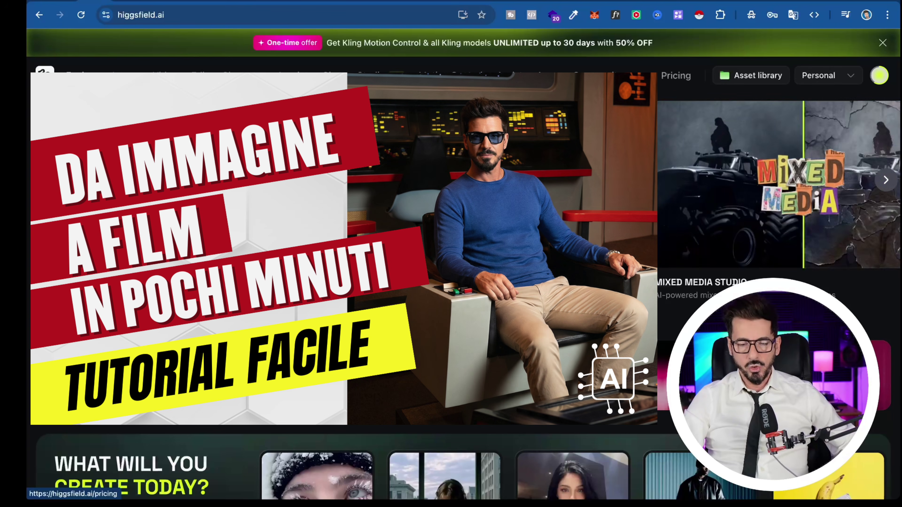
scroll(524, 263, "down", 20)
scroll(524, 262, "down", 20)
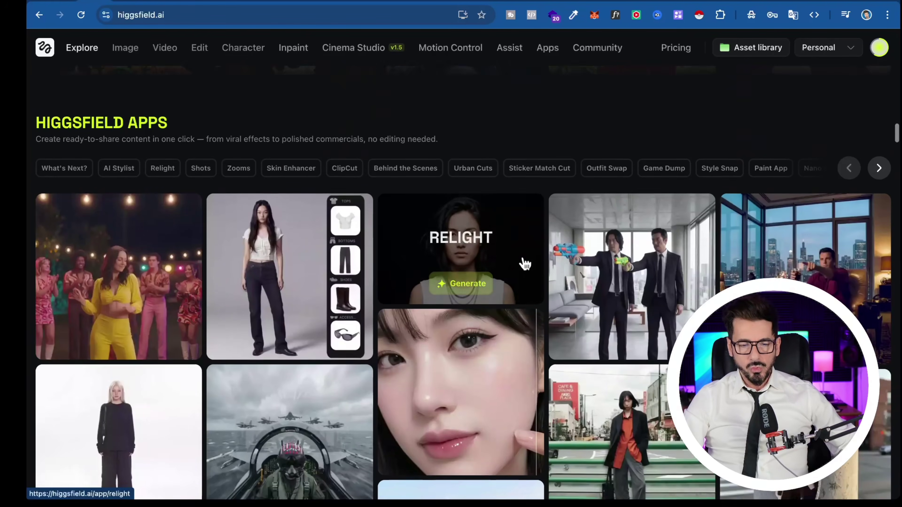
scroll(524, 262, "down", 5)
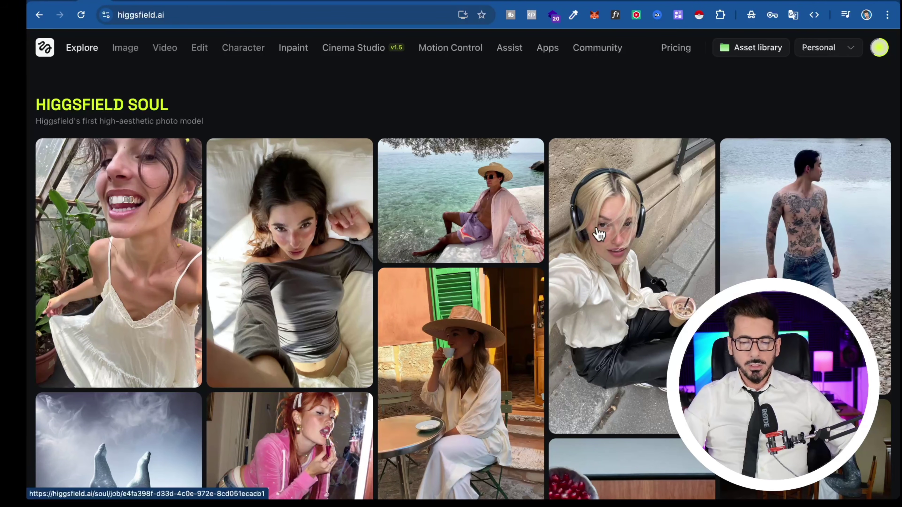
scroll(599, 234, "down", 5)
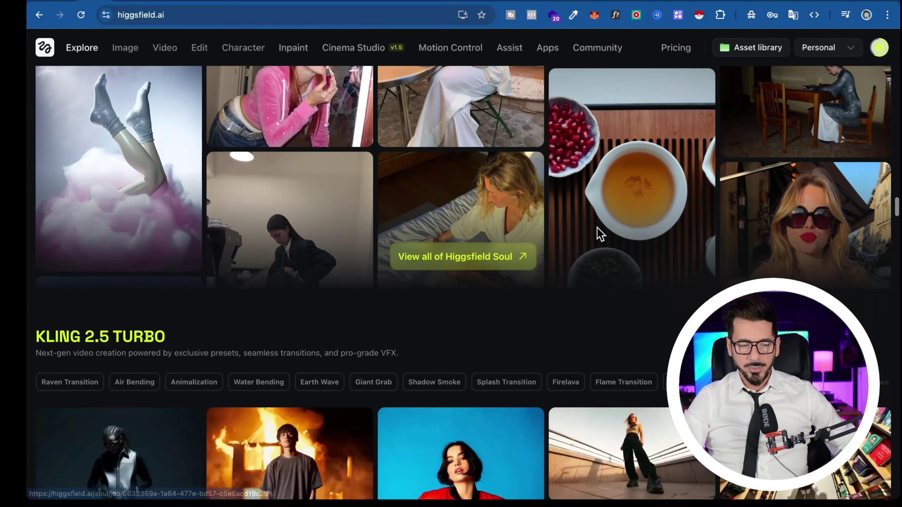
scroll(598, 234, "up", 5)
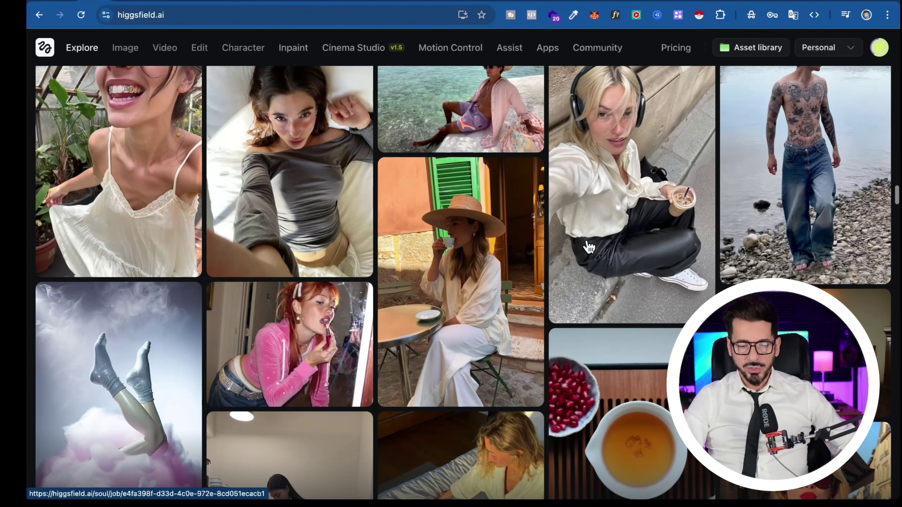
scroll(588, 246, "down", 5)
left_click(479, 374)
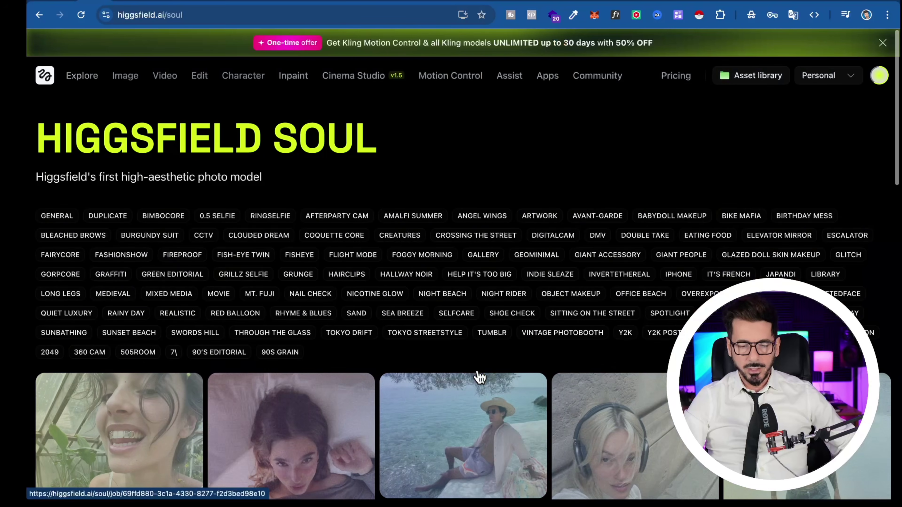
- Browse the Soul gallery and open the black-and-white image of the woman in latex seated on a transparent chair
scroll(635, 224, "down", 8)
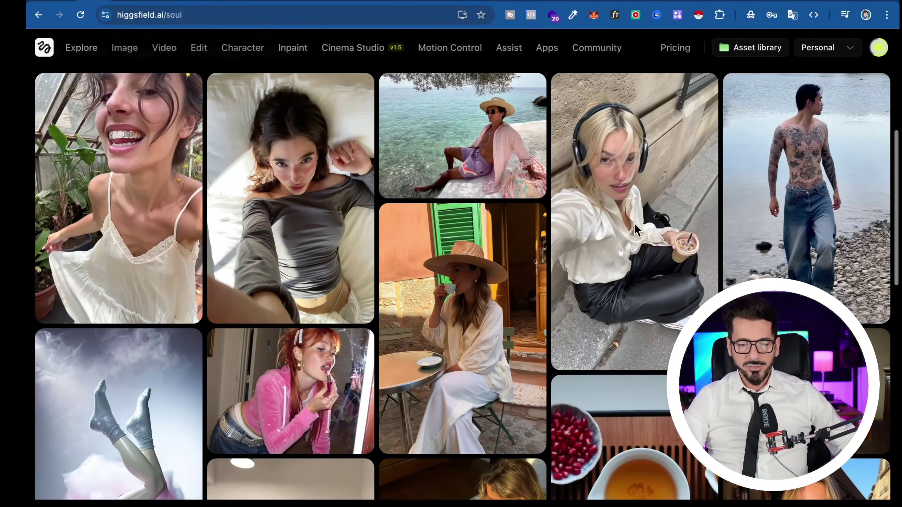
scroll(635, 230, "down", 6)
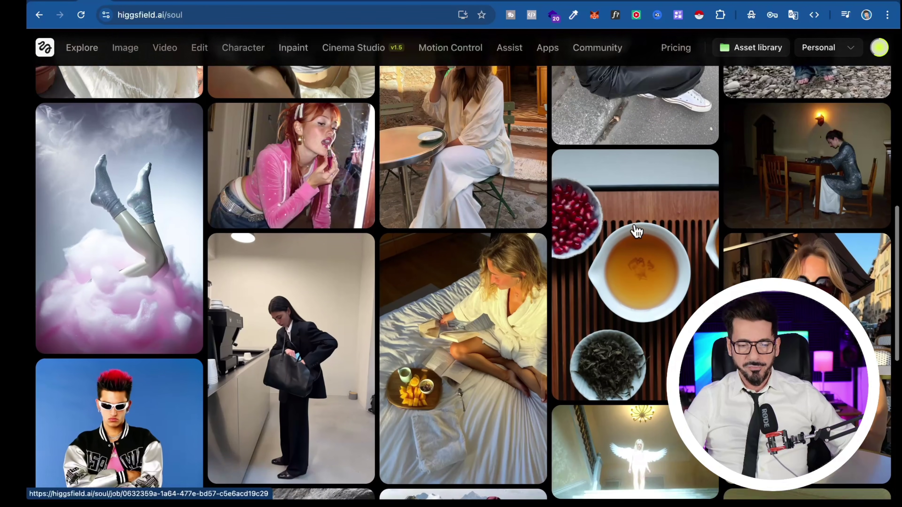
scroll(637, 231, "down", 10)
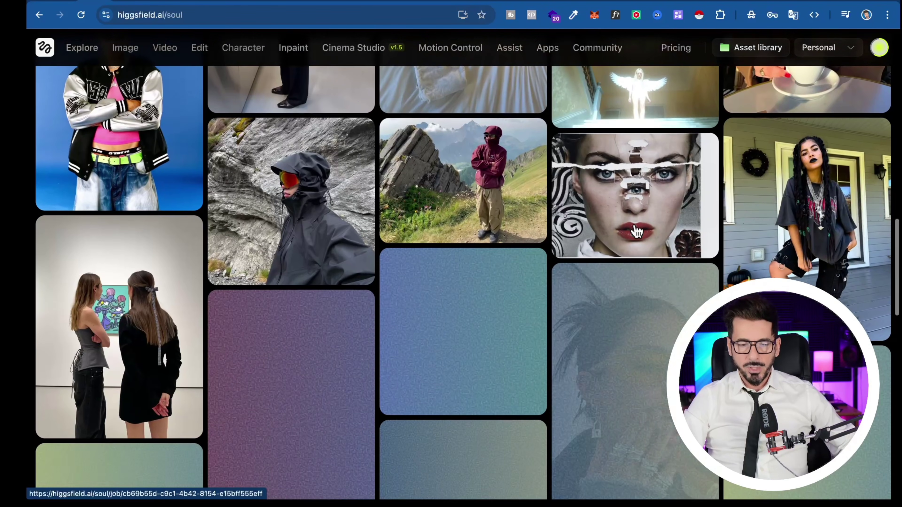
scroll(636, 231, "down", 9)
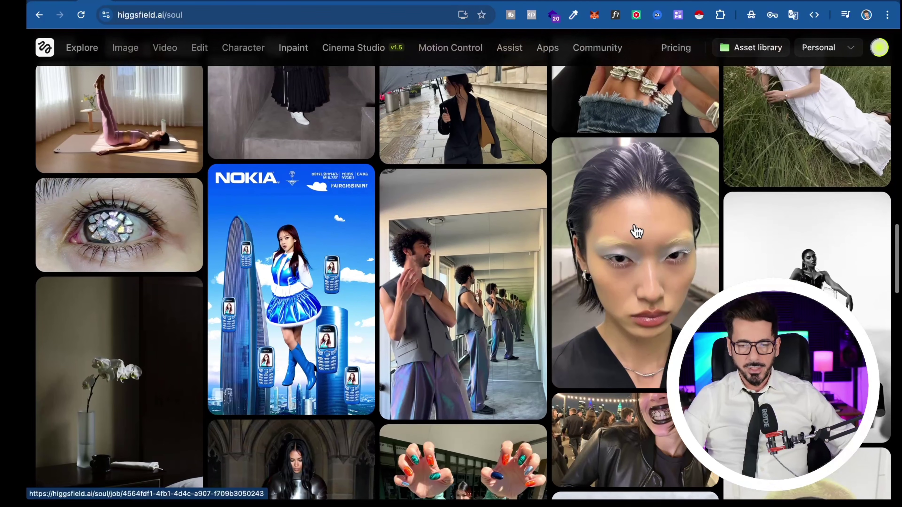
scroll(604, 233, "down", 3)
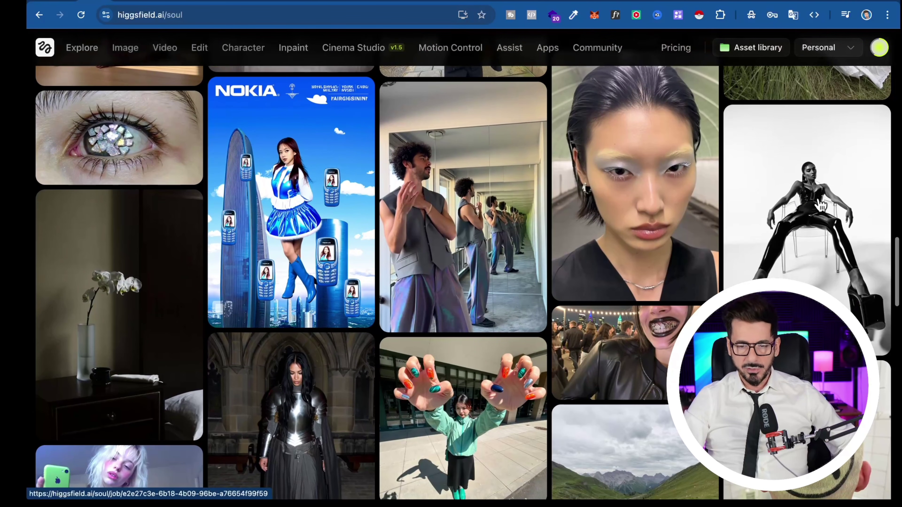
left_click(817, 206)
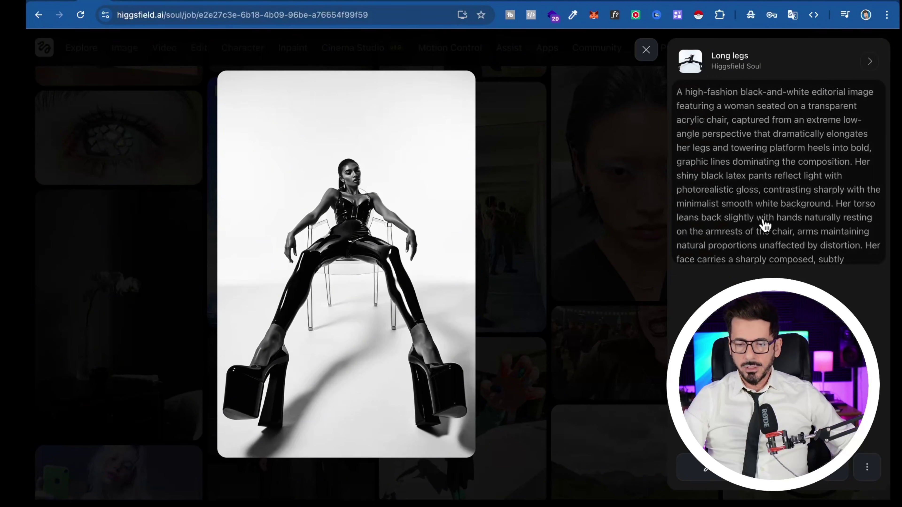
- Read through the full prompt of the Long legs image, then close the image
scroll(771, 235, "down", 5)
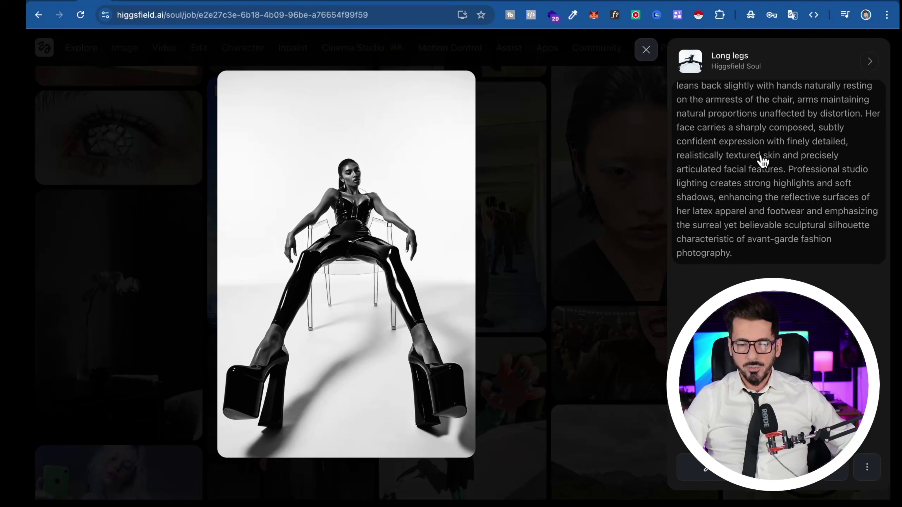
scroll(762, 161, "up", 6)
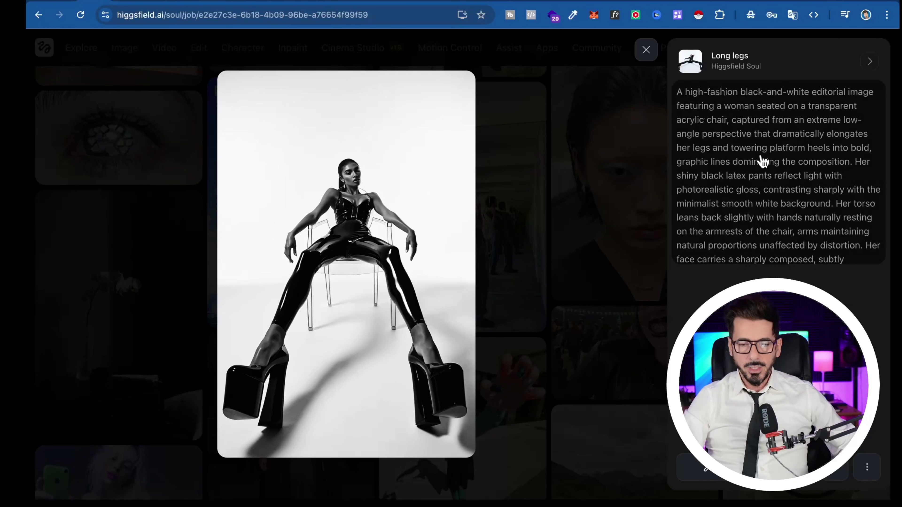
left_click(762, 161)
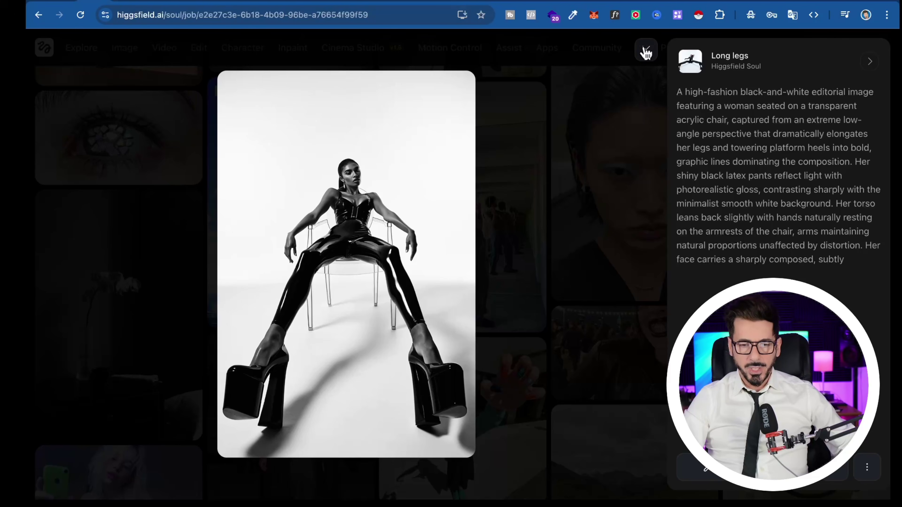
left_click(645, 53)
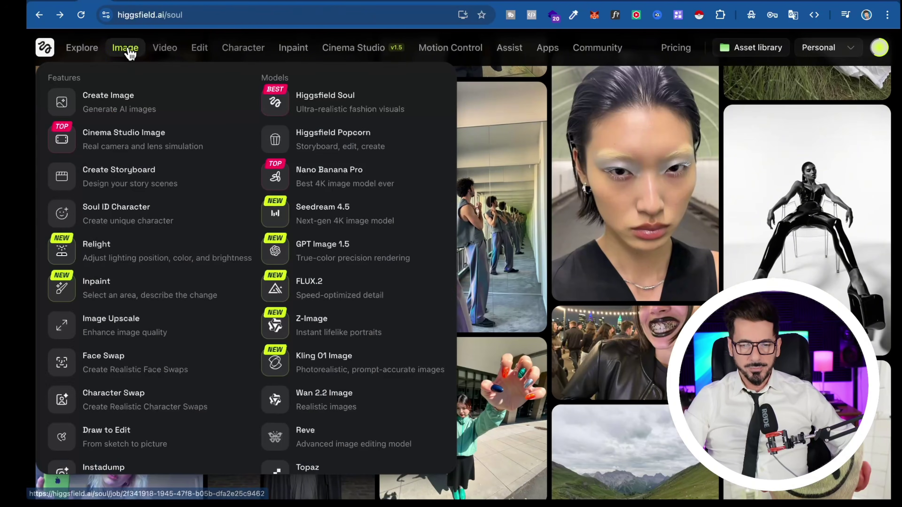
- Return to the image generator, remove the attached reference image and clear the prompt about the Cuban bar
left_click(129, 51)
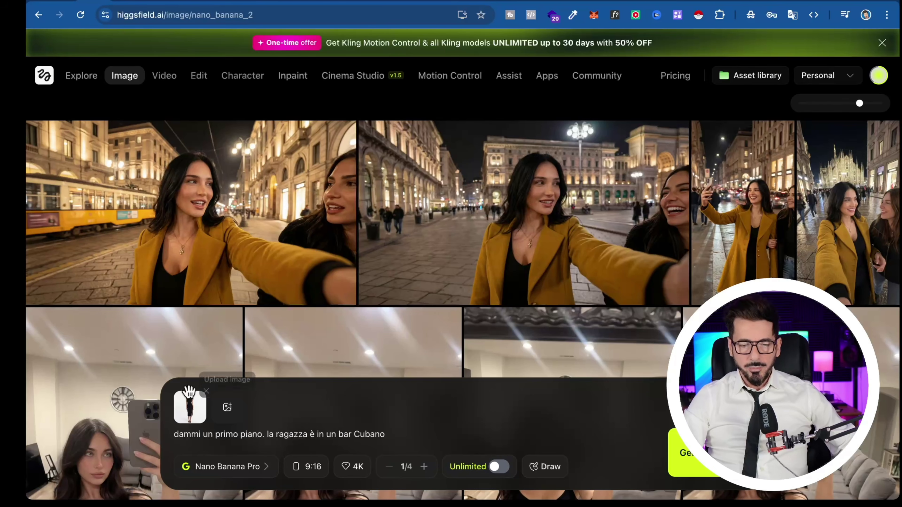
left_click(206, 391)
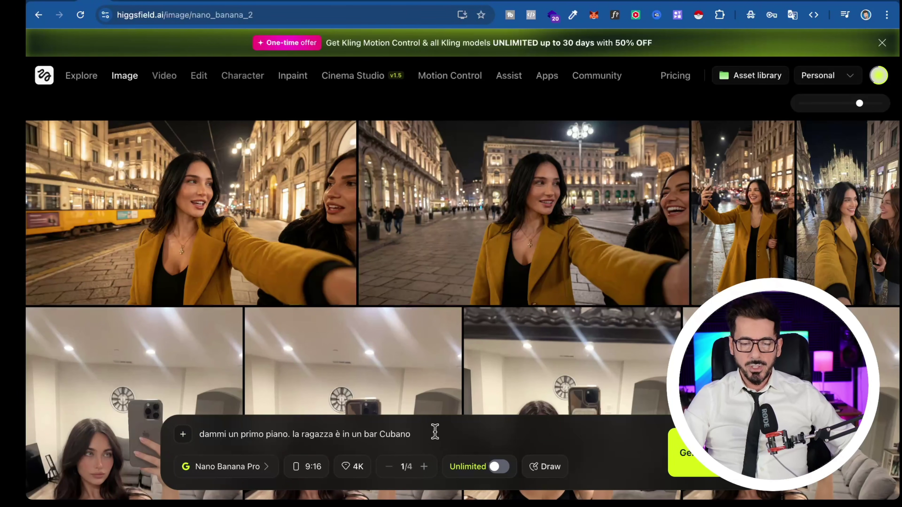
left_click_drag(435, 431, 243, 439)
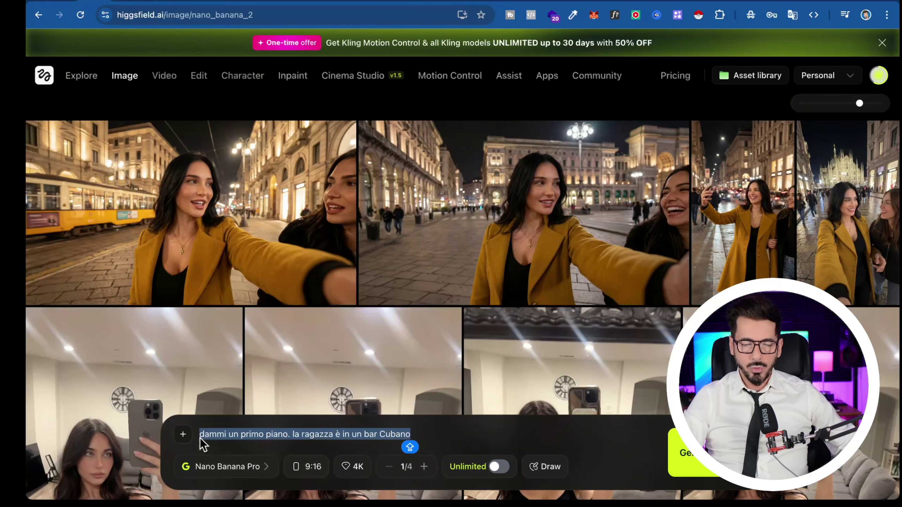
key("BackSpace")
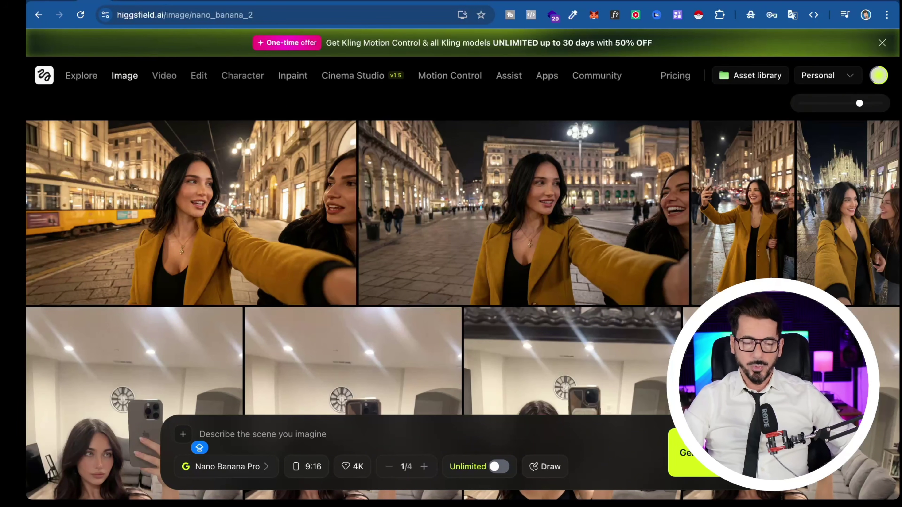
- Inspect the black-and-white image of the character in a leather jacket and thigh-high platform boots up close, and close it
mouse_move(467, 256)
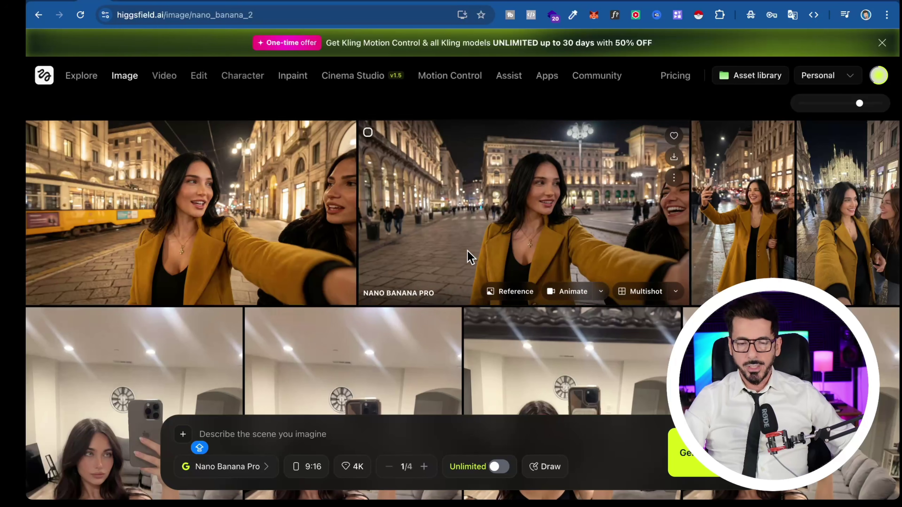
left_click(557, 215)
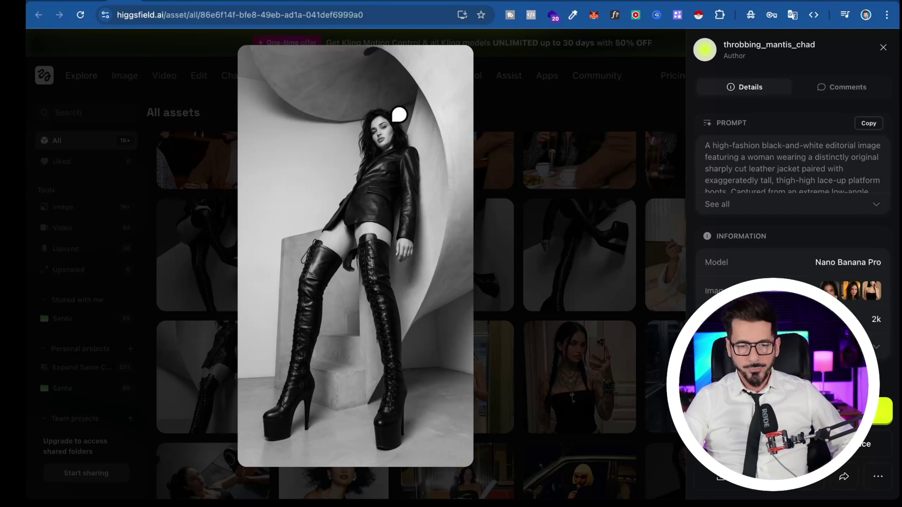
left_click(399, 115)
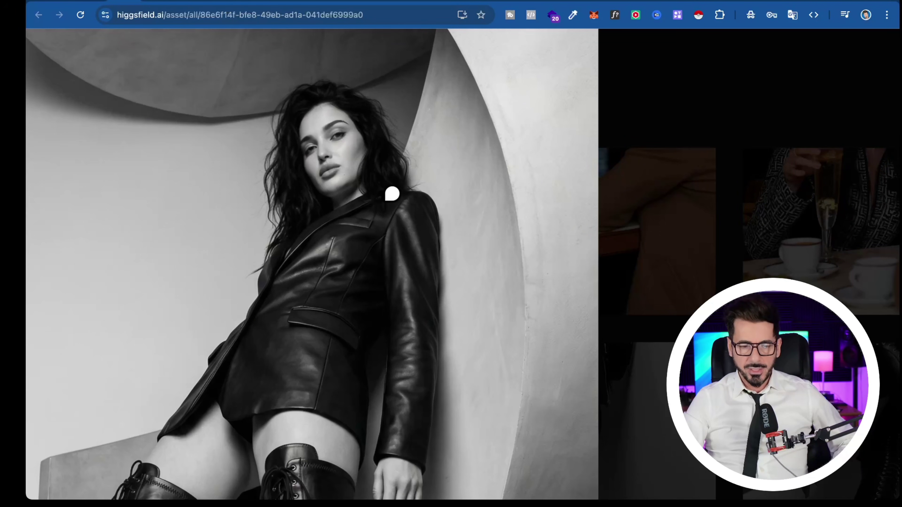
left_click(392, 193)
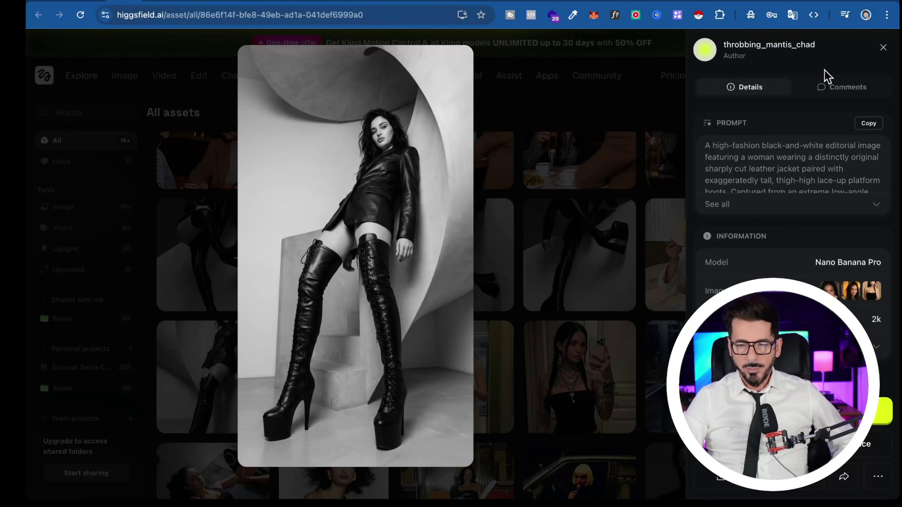
left_click(883, 48)
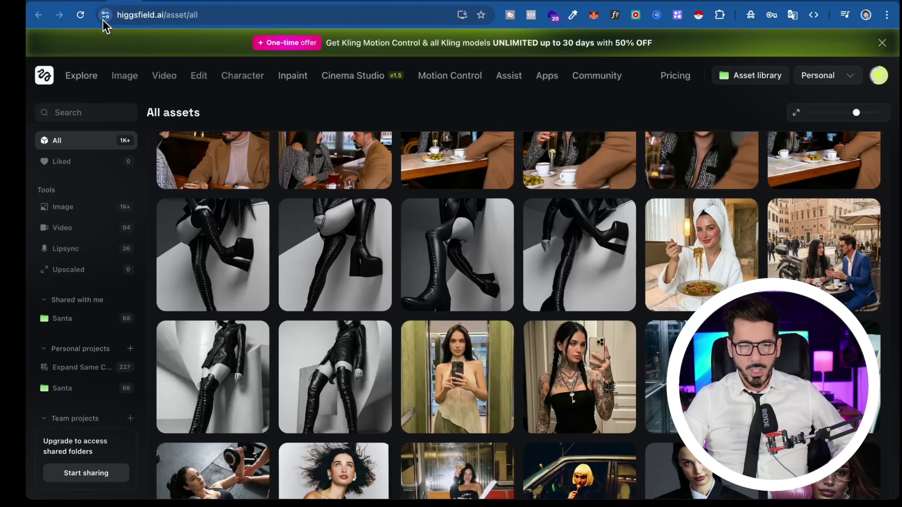
- Switch back to the image generator's tab, return to the Explore page and reopen the full Higgsfield Soul gallery
left_click(91, 1)
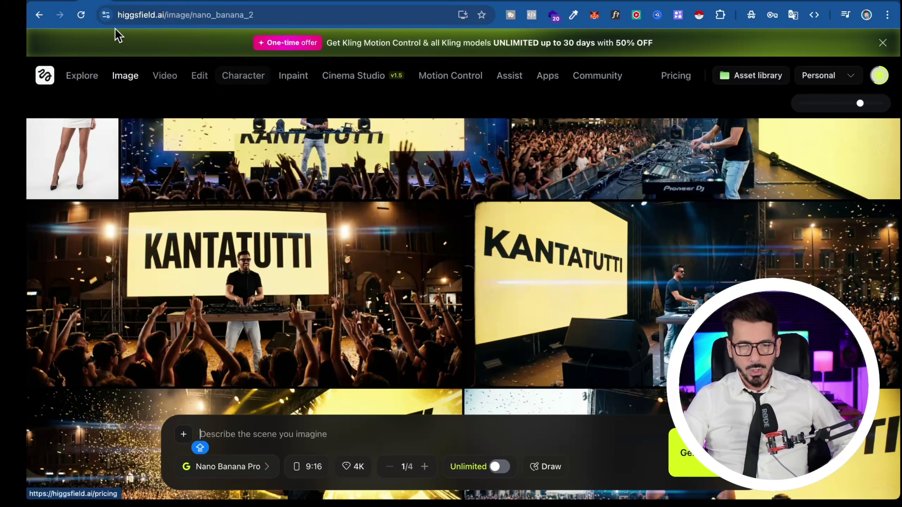
left_click(93, 76)
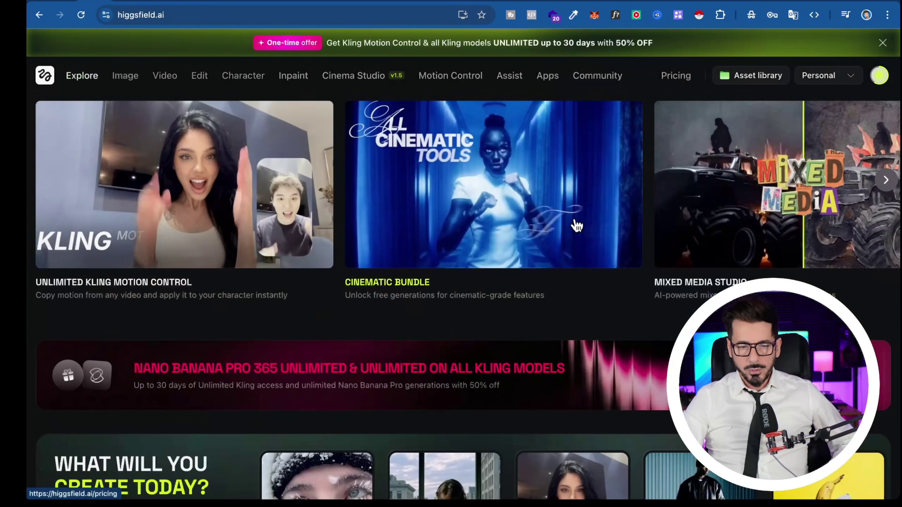
scroll(575, 223, "down", 15)
scroll(575, 218, "down", 20)
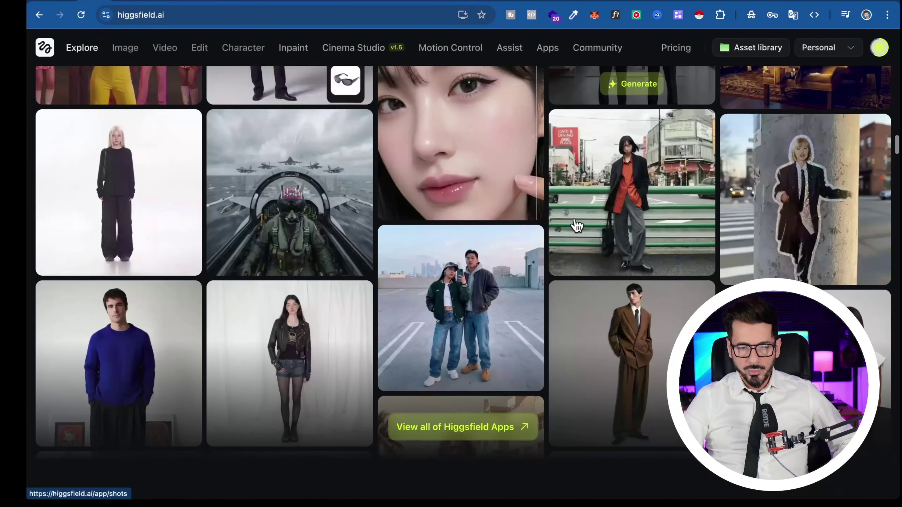
scroll(576, 225, "down", 20)
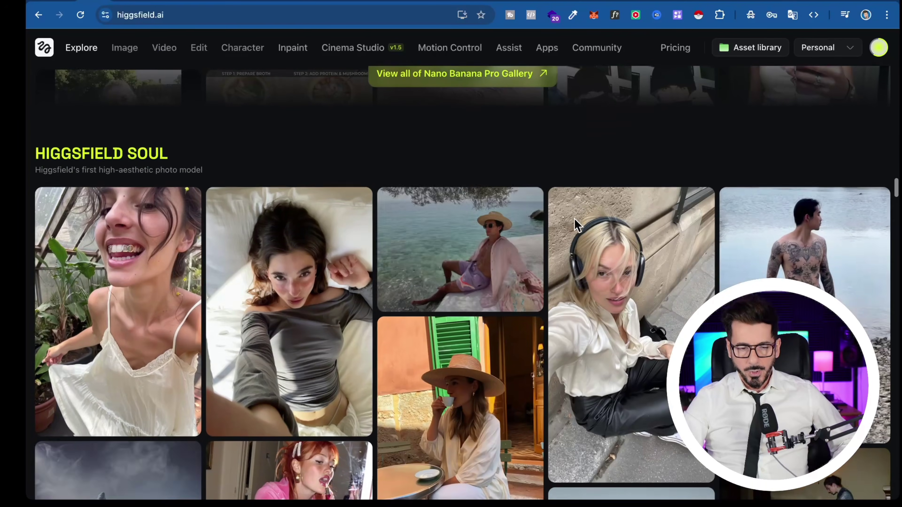
scroll(577, 225, "down", 8)
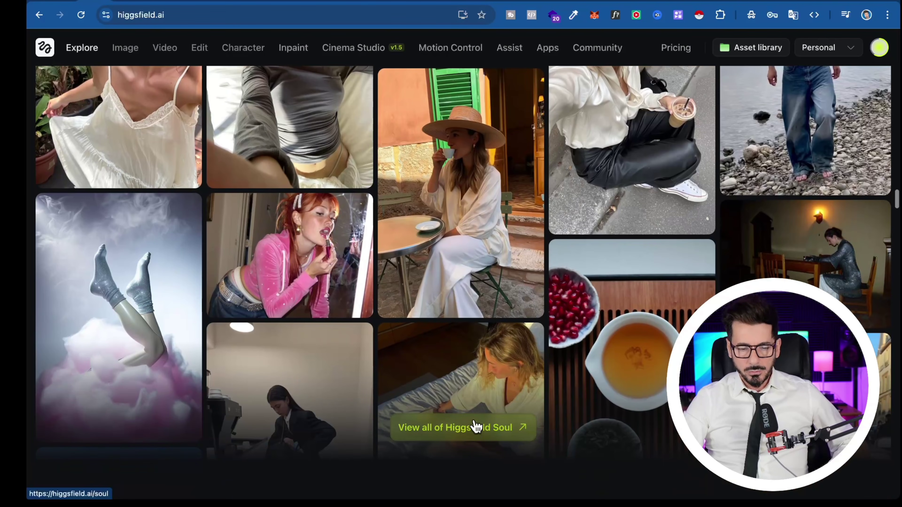
left_click(473, 427)
- Browse down through the full Higgsfield Soul gallery to examine its range of image styles
scroll(570, 283, "down", 20)
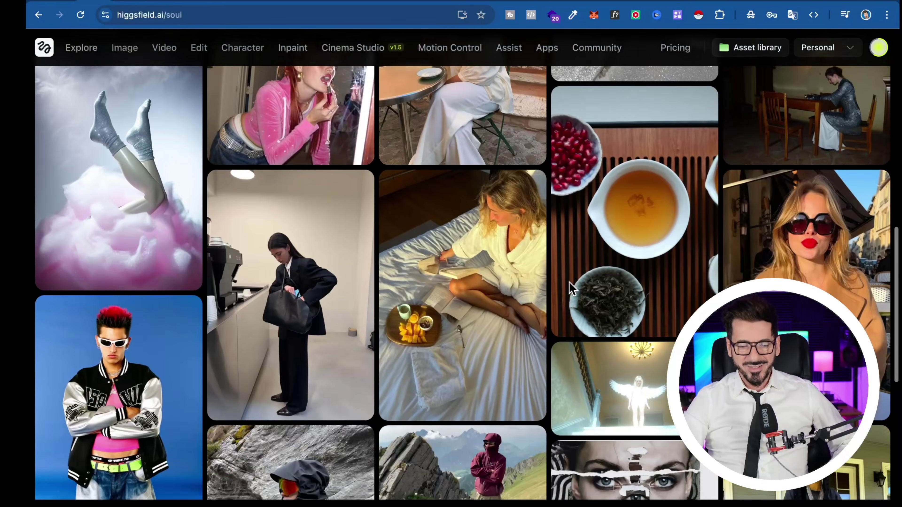
scroll(570, 288, "down", 8)
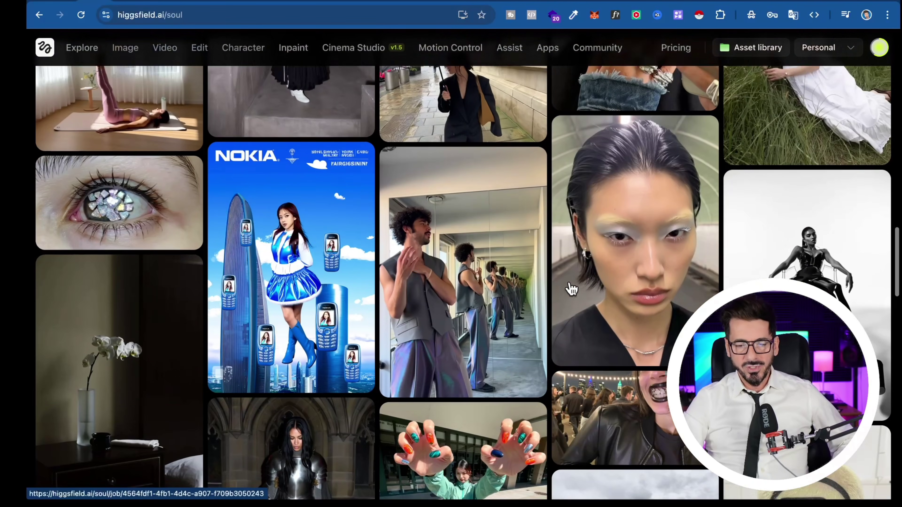
scroll(571, 289, "down", 10)
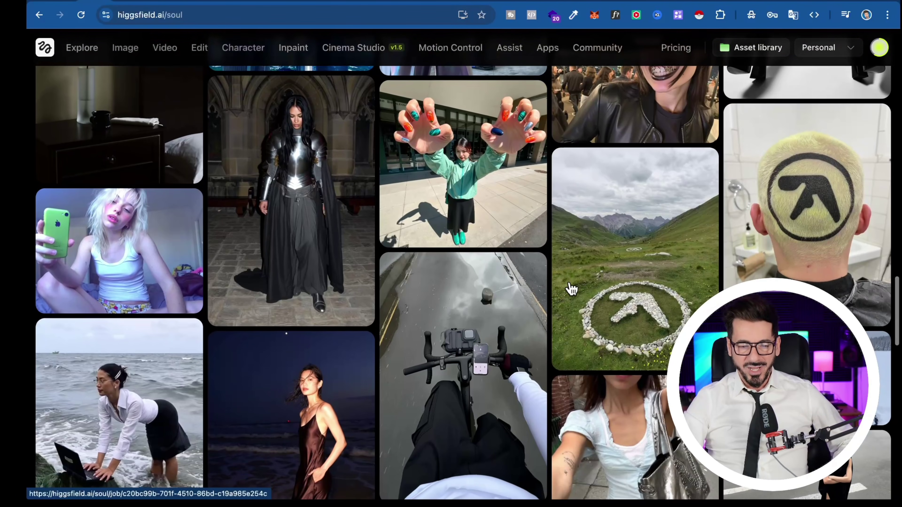
scroll(571, 289, "down", 5)
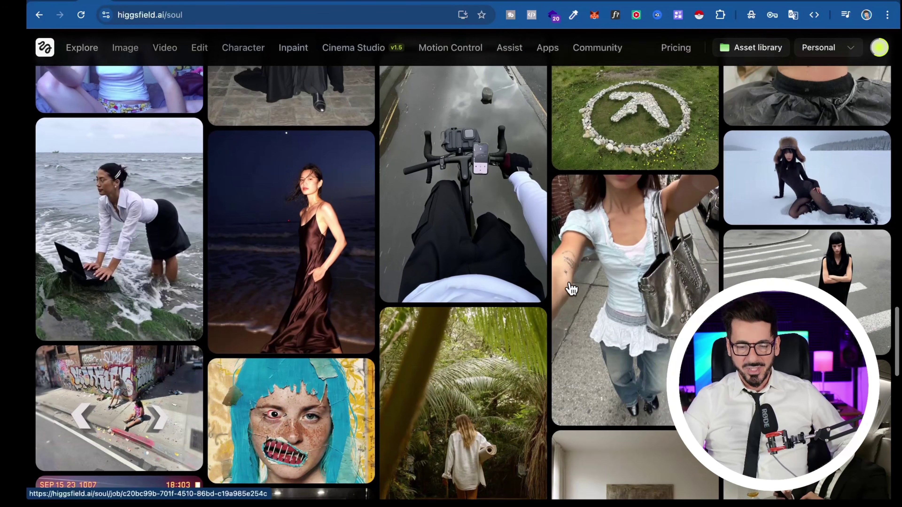
scroll(570, 290, "down", 9)
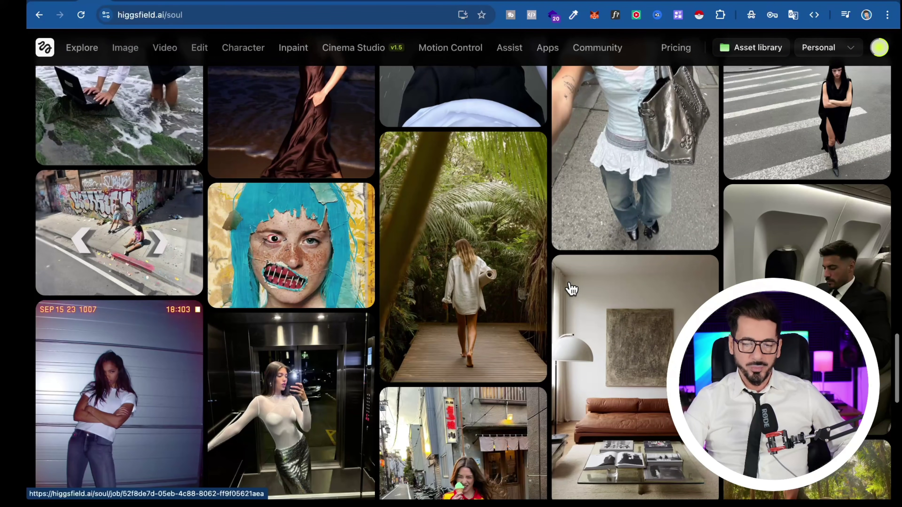
scroll(571, 295, "down", 9)
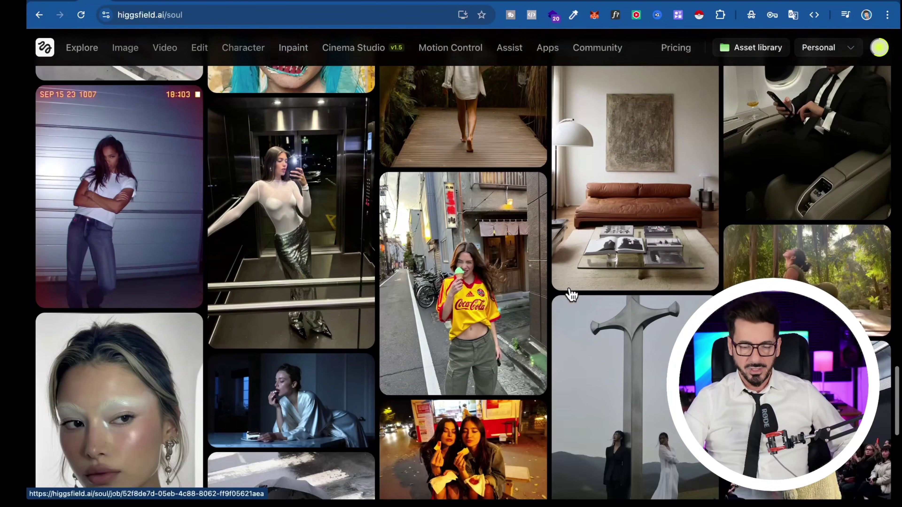
scroll(571, 294, "down", 6)
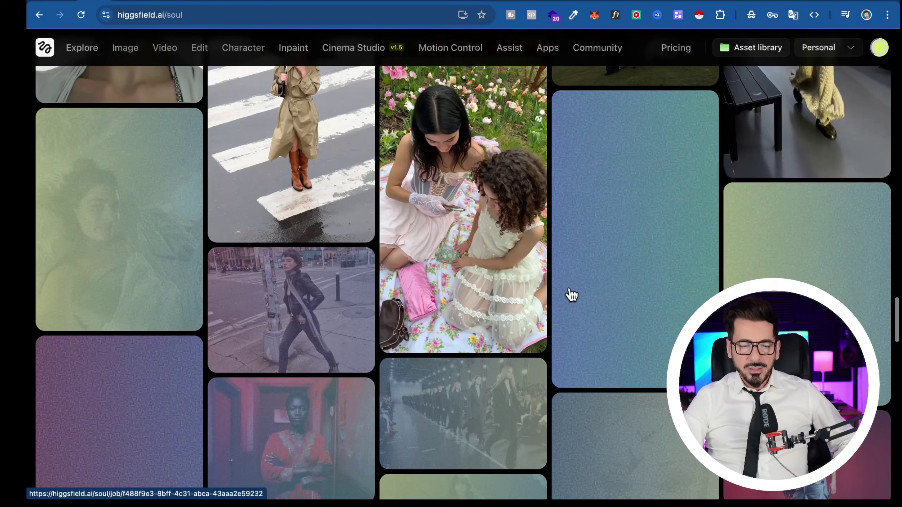
scroll(571, 295, "down", 10)
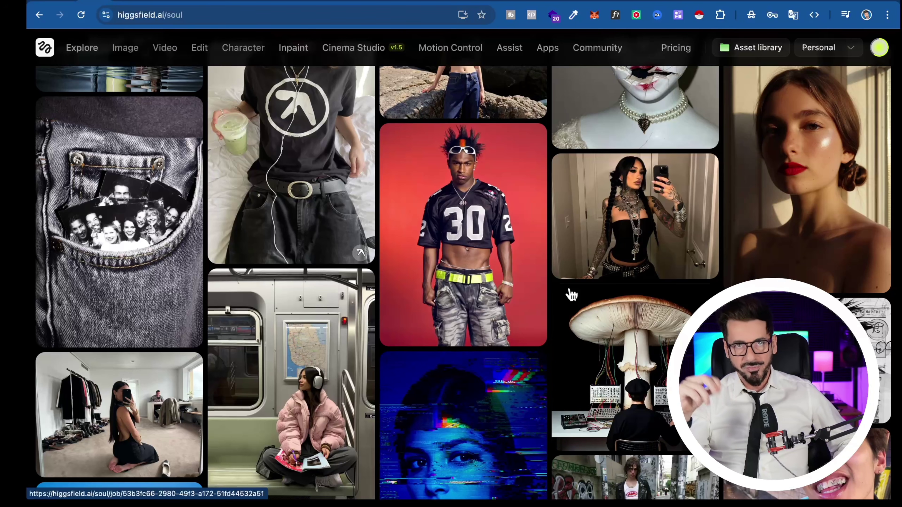
scroll(571, 294, "down", 15)
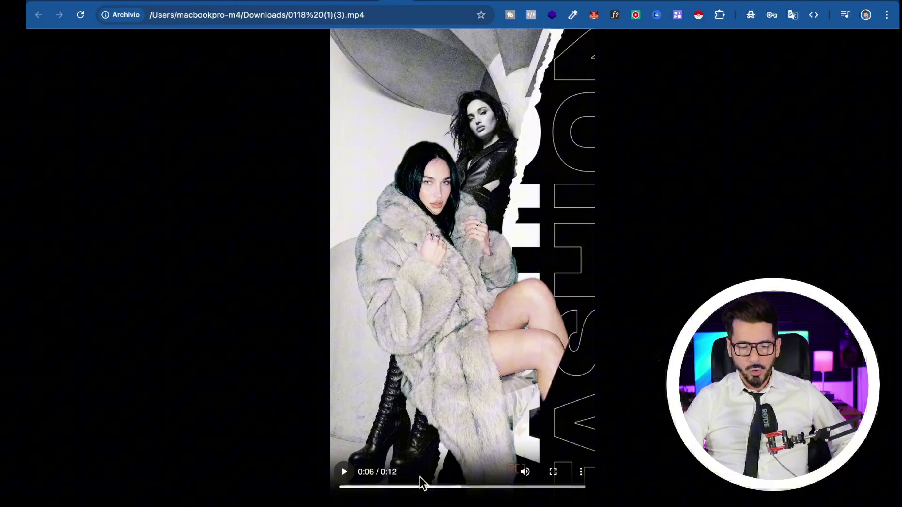
- Play the fashion video from its beginning, and the selfie video of the woman and man on the cobbled street
left_click_drag(455, 487, 364, 493)
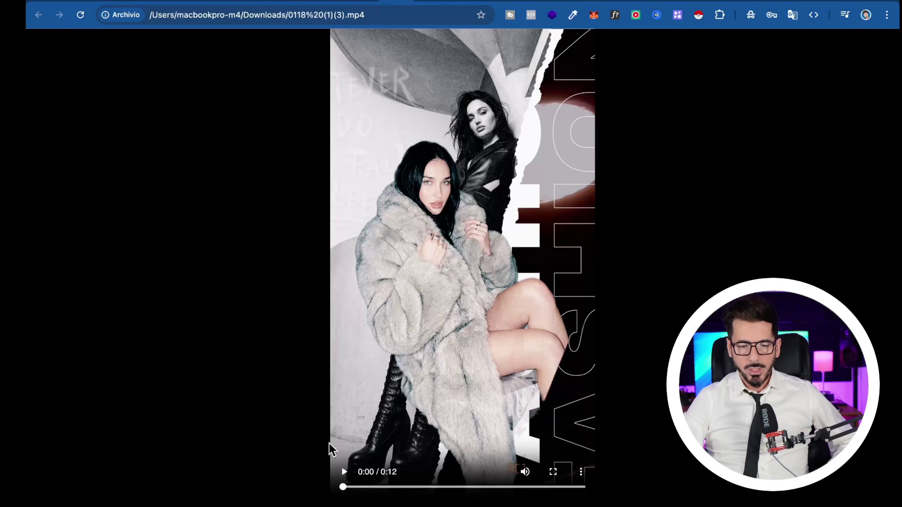
left_click(343, 471)
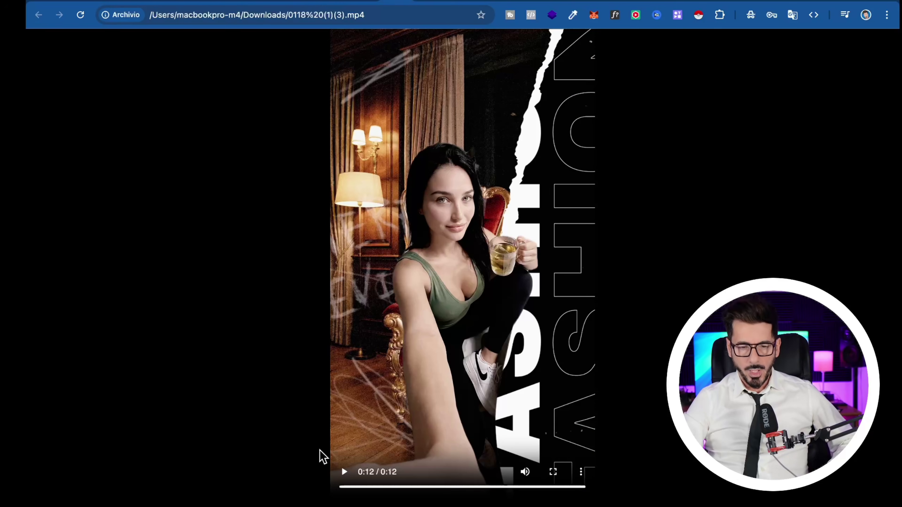
left_click(424, 2)
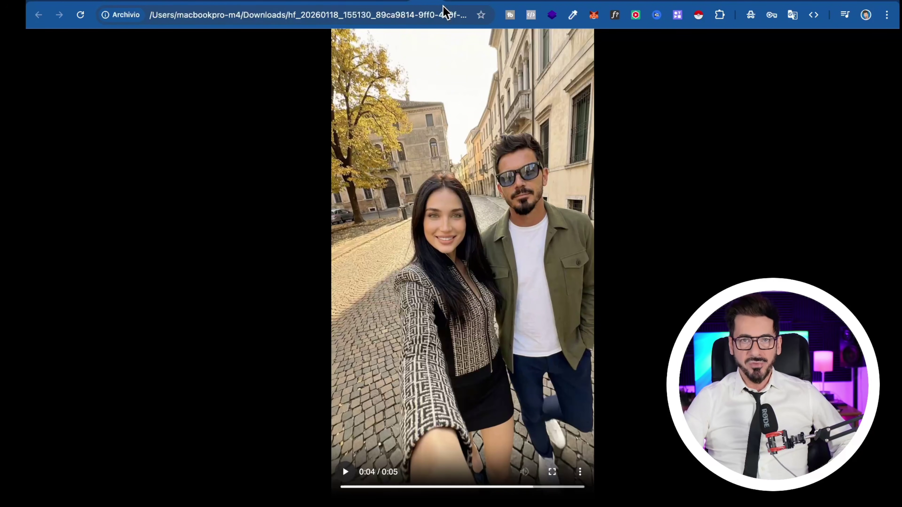
left_click(344, 472)
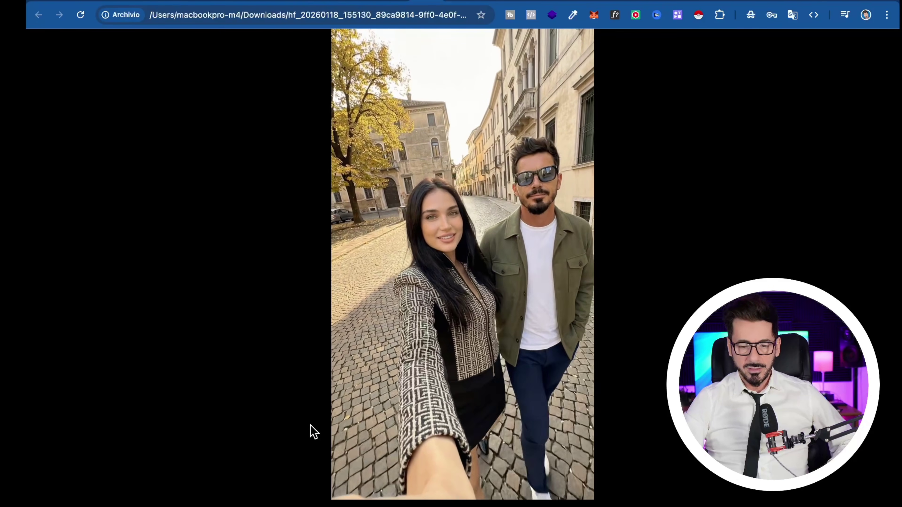
left_click(346, 476)
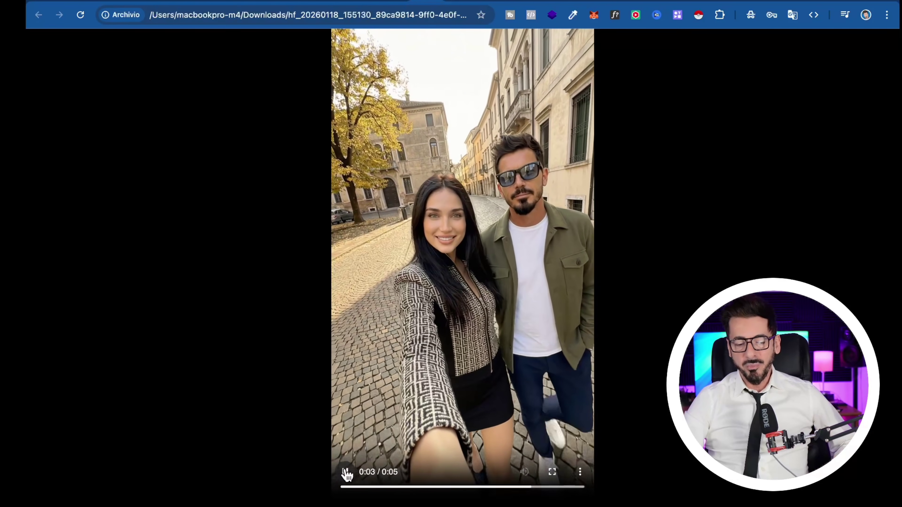
left_click(346, 473)
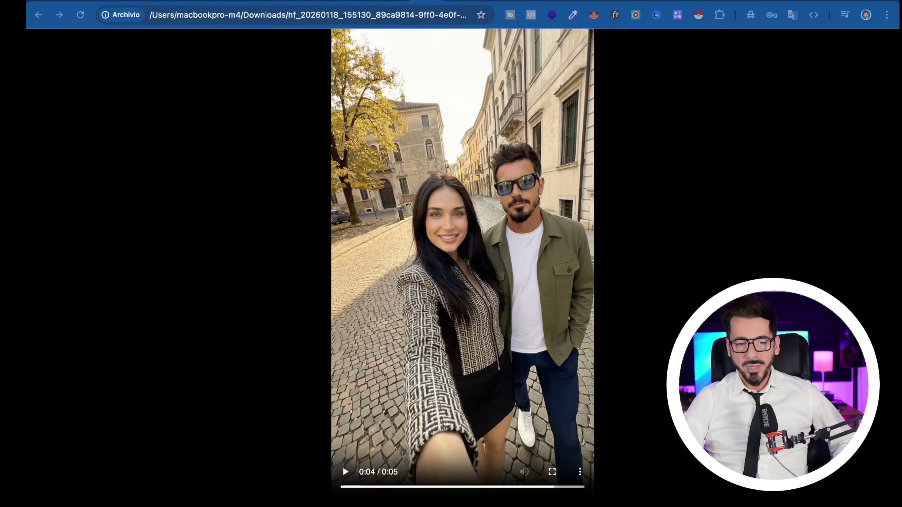
left_click(91, 75)
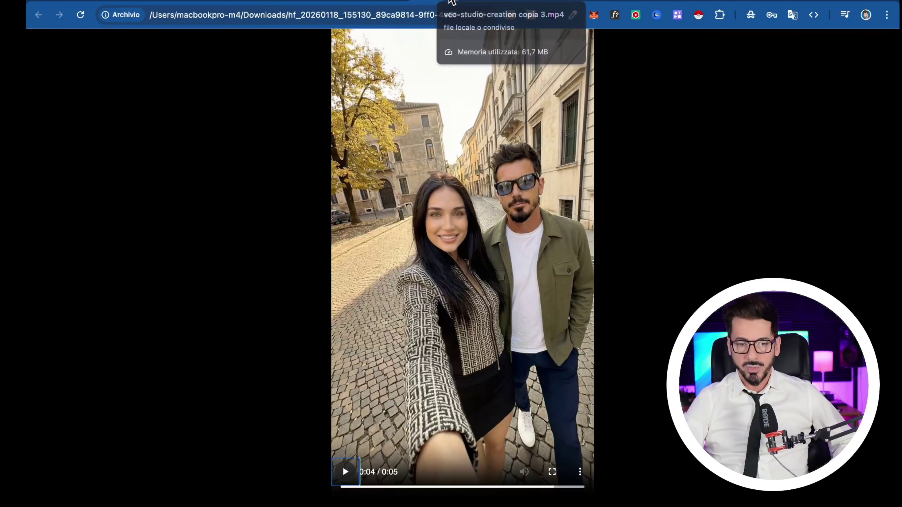
- Play the video of the character in a black blazer outside a café and the cabin video of her in a purple top
left_click(470, 1)
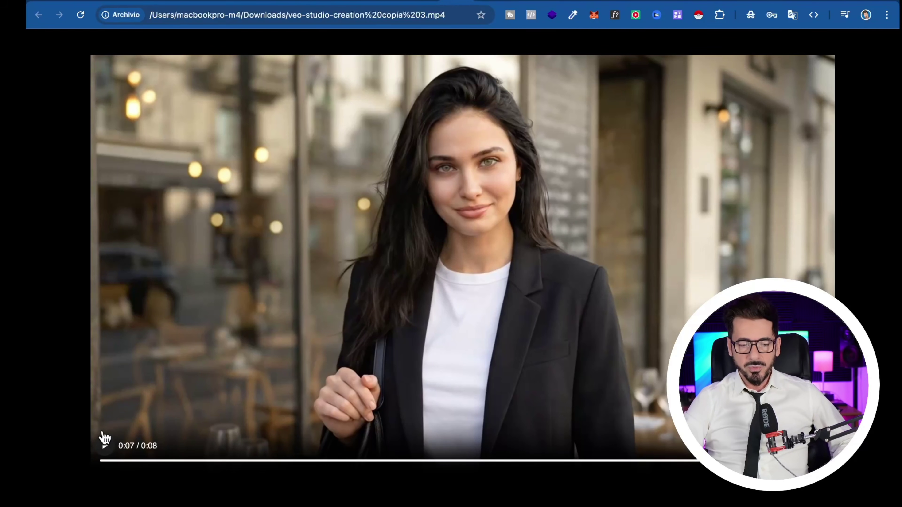
left_click(107, 448)
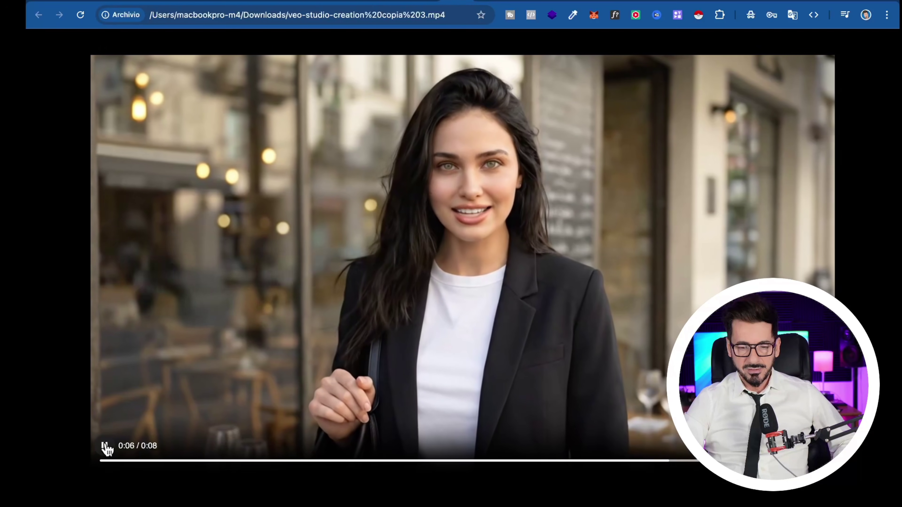
left_click(105, 446)
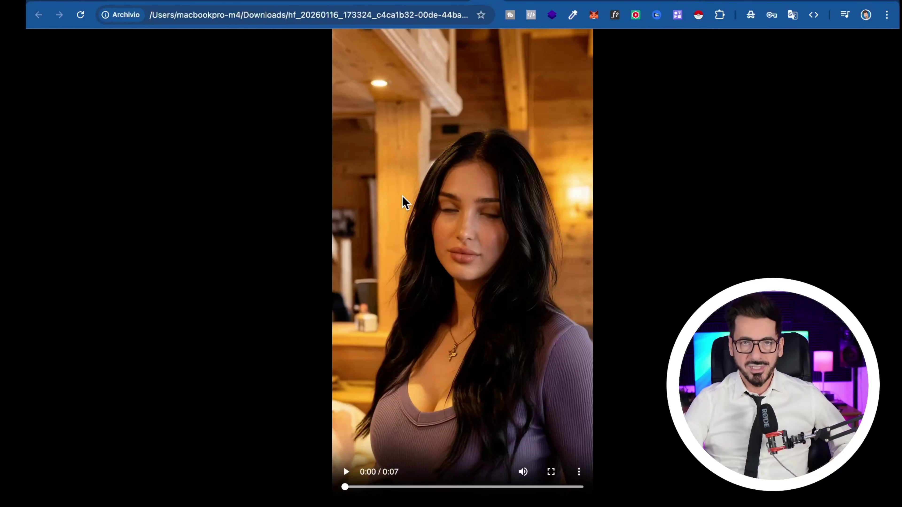
left_click(346, 473)
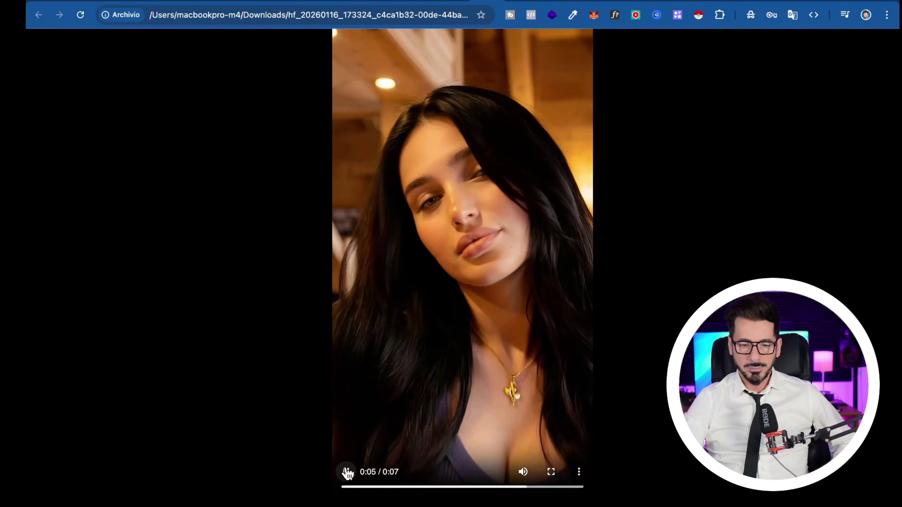
left_click(347, 473)
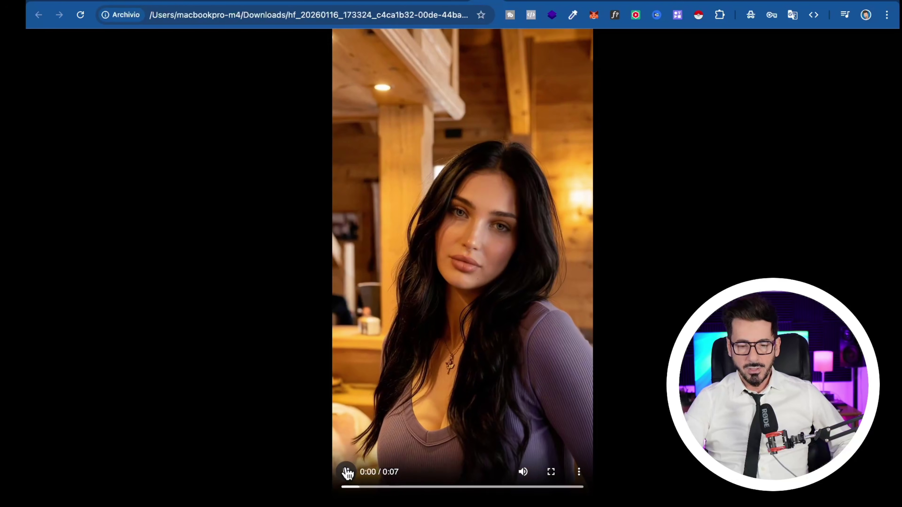
left_click(347, 473)
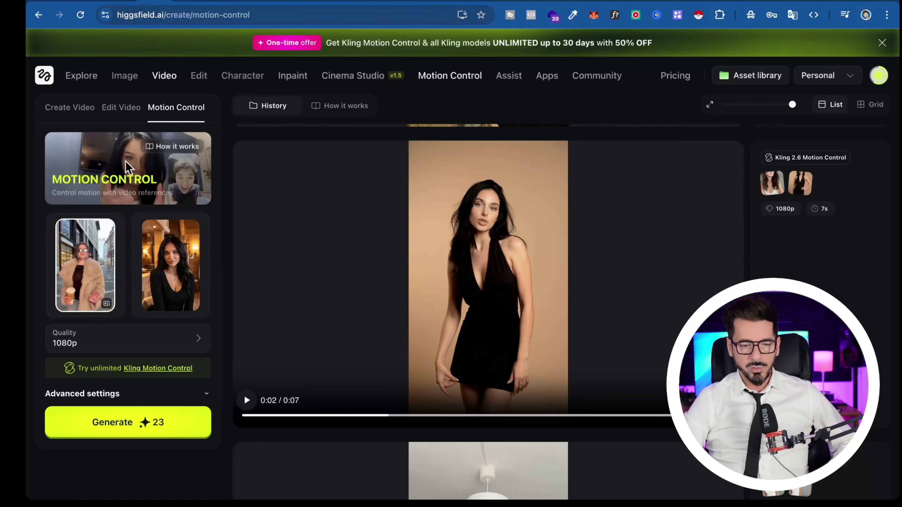
- Switch to the Pinterest tab and browse the related pins for portrait photos and clips of women with long hair
mouse_move(166, 73)
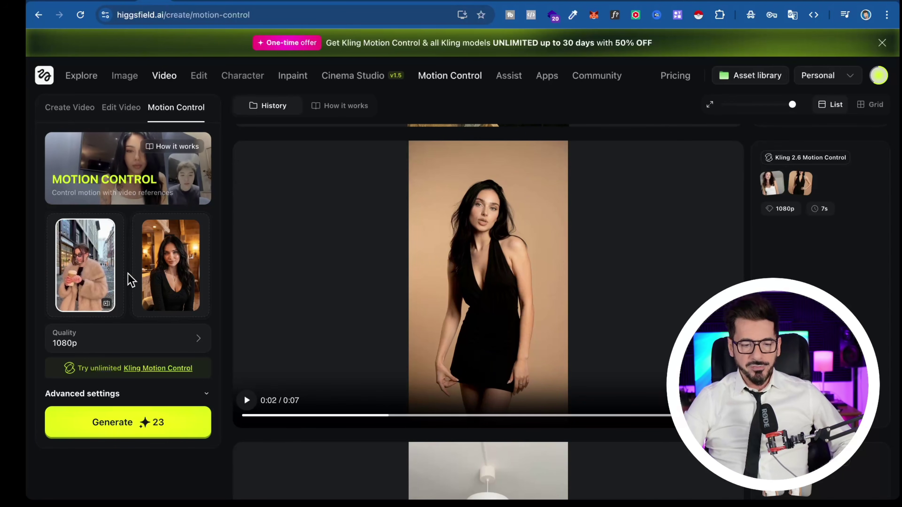
left_click(221, 1)
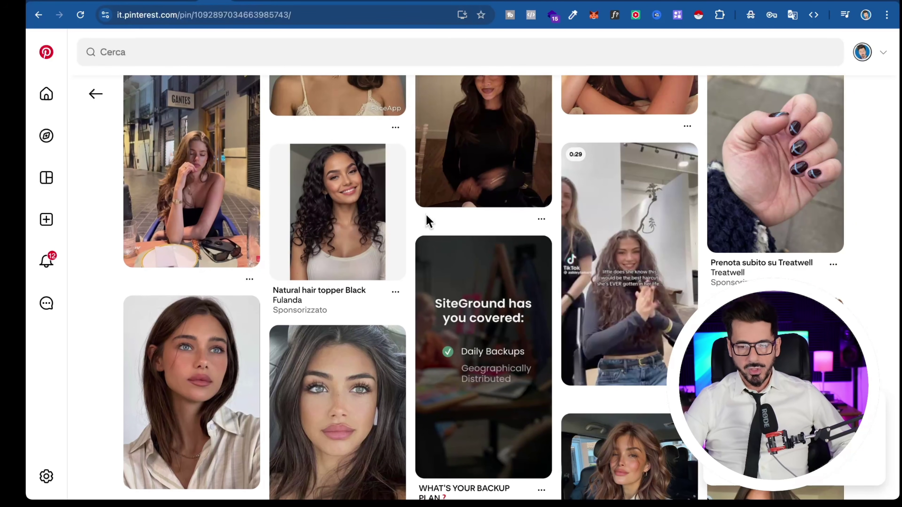
scroll(499, 235, "down", 7)
scroll(502, 236, "down", 15)
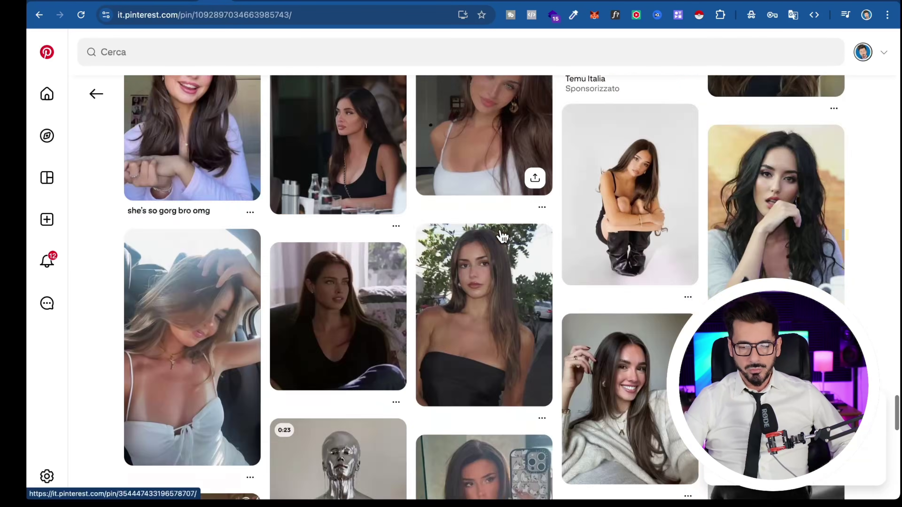
scroll(502, 236, "down", 10)
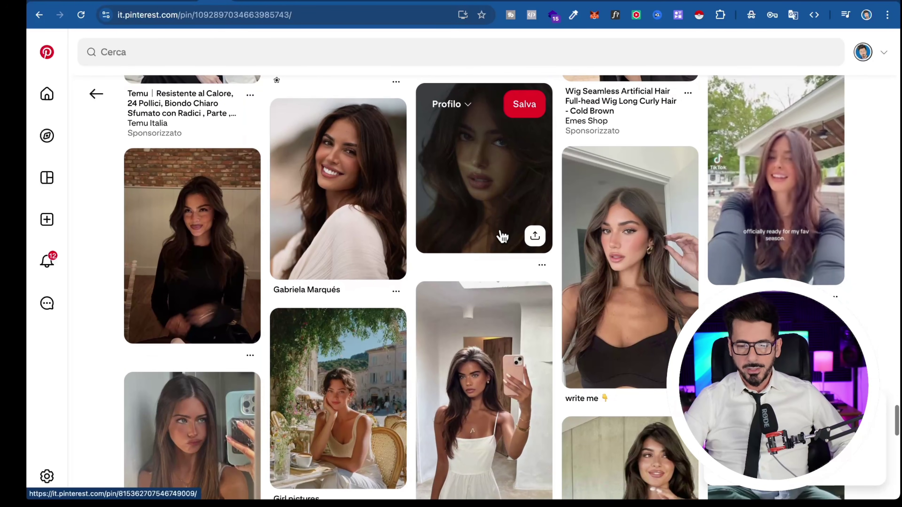
scroll(766, 203, "up", 1)
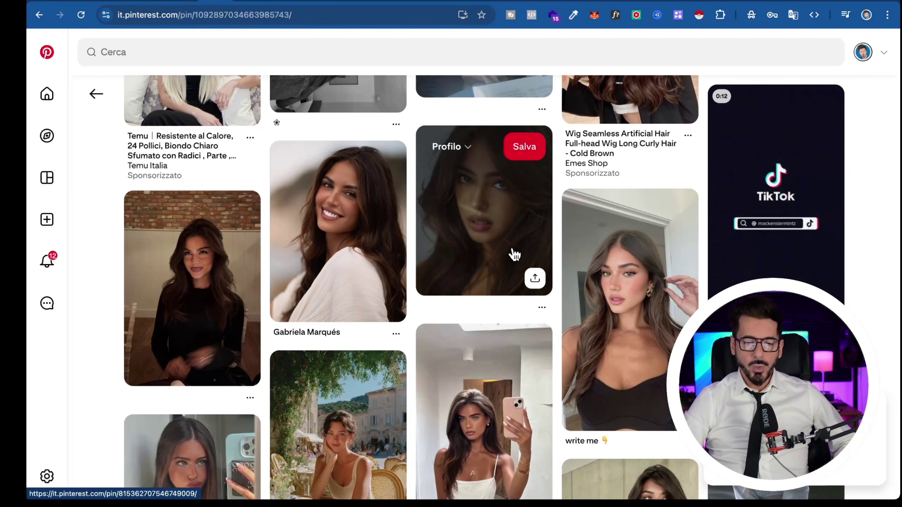
scroll(512, 251, "down", 6)
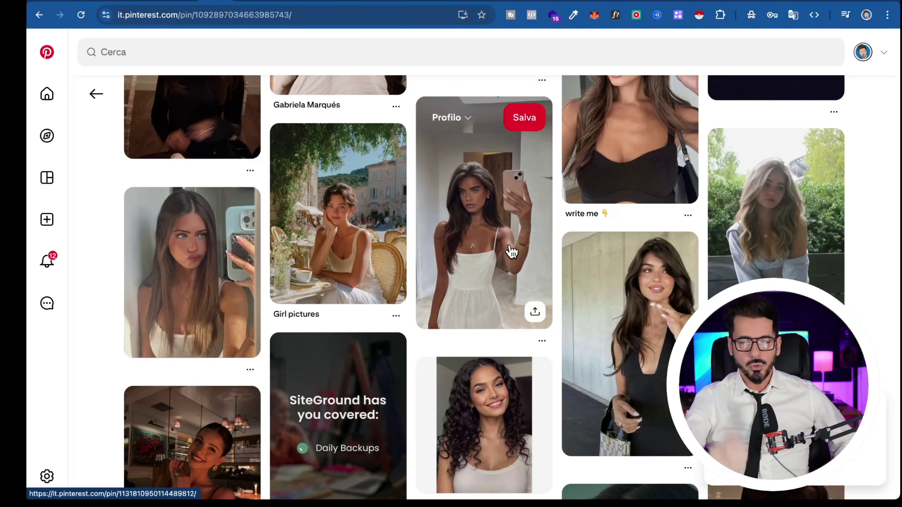
scroll(511, 253, "down", 10)
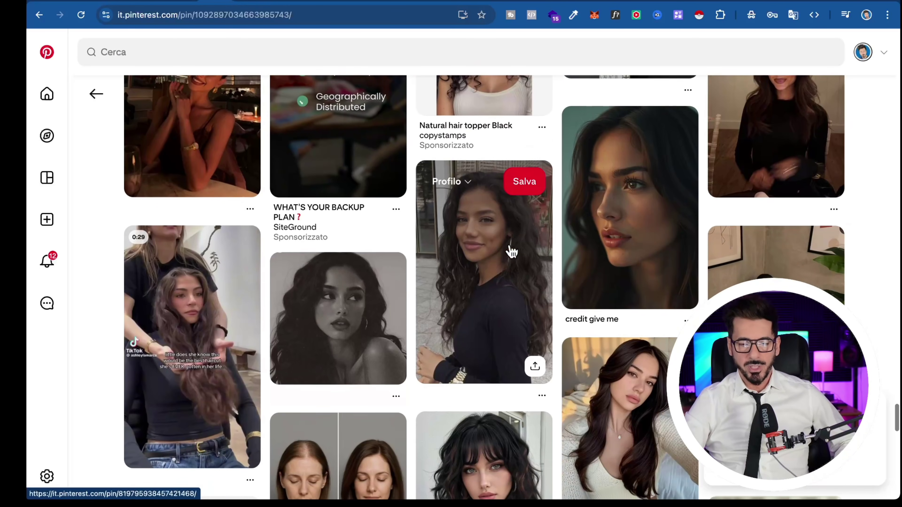
scroll(511, 252, "down", 15)
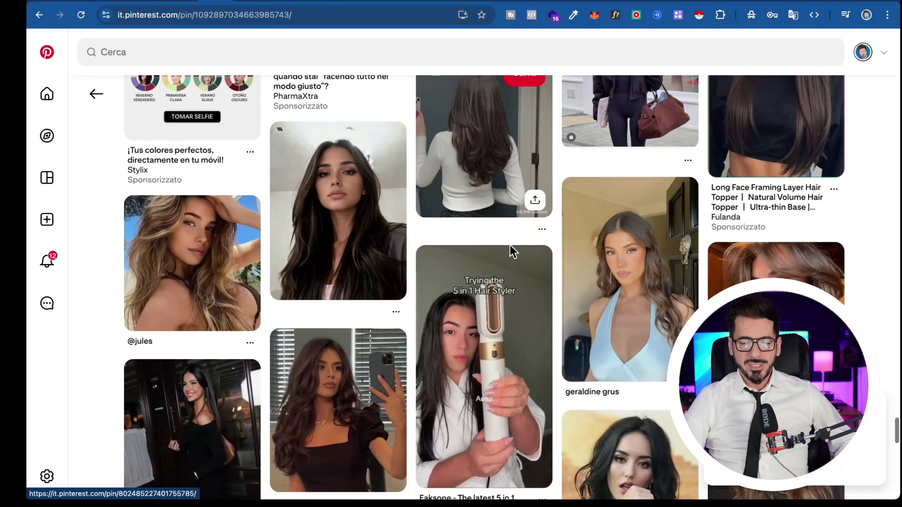
scroll(511, 252, "down", 12)
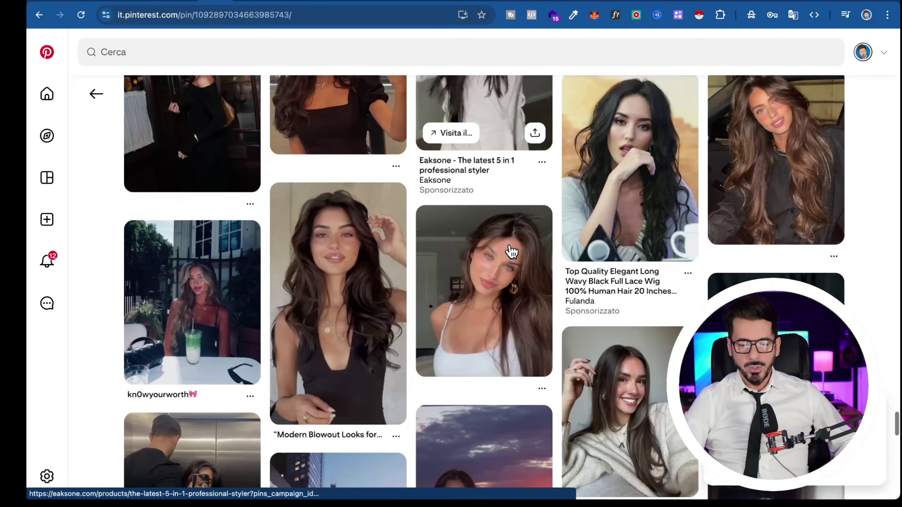
scroll(511, 252, "down", 10)
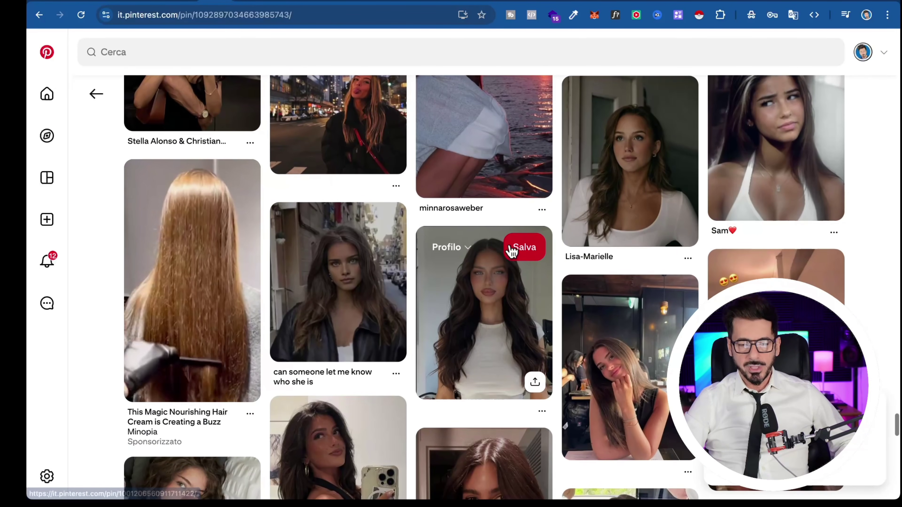
scroll(511, 253, "down", 5)
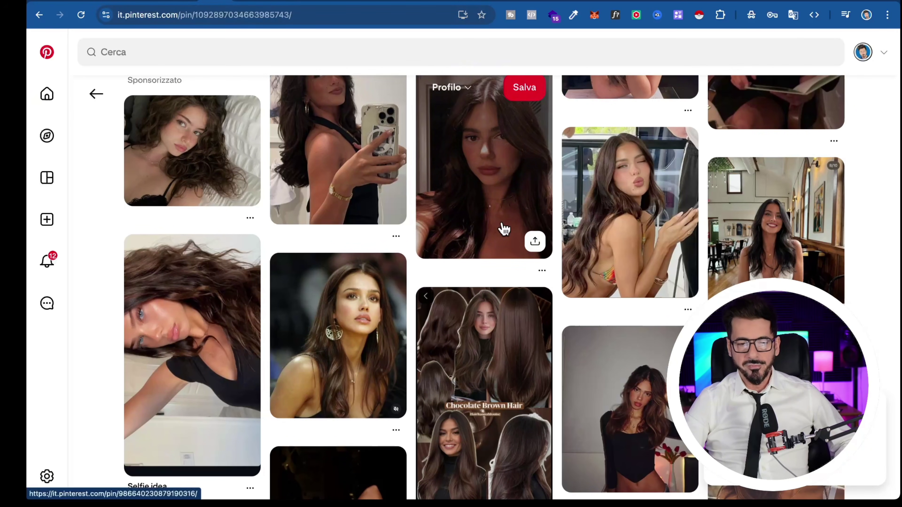
- Switch to the Higgsfield Motion Control tab and review the loaded reference video and character image
left_click(149, 2)
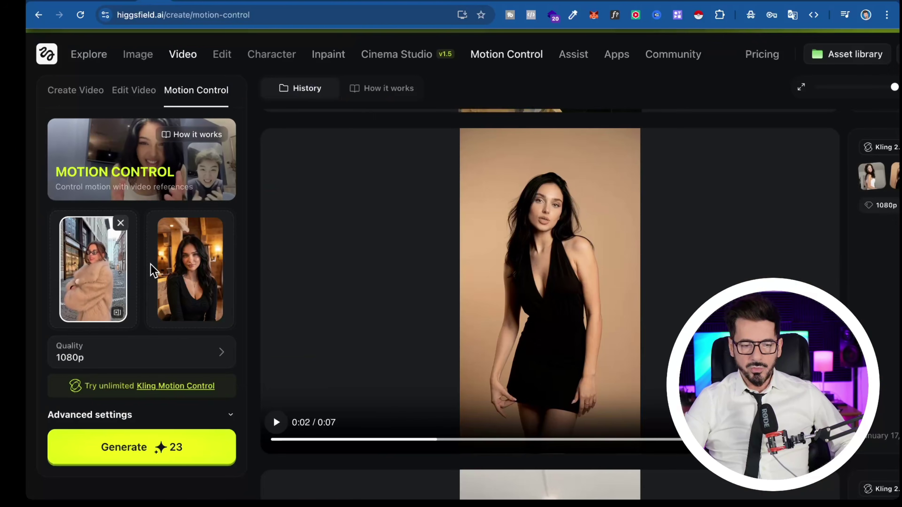
mouse_move(80, 292)
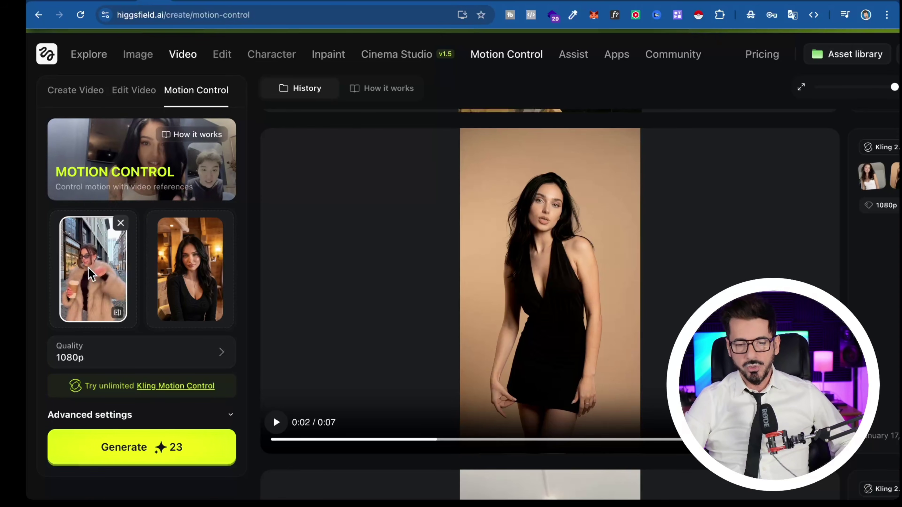
mouse_move(199, 284)
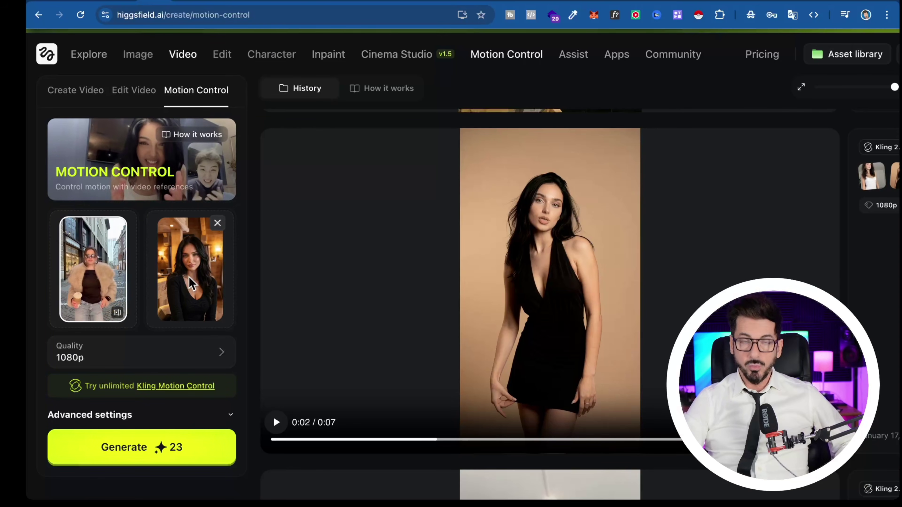
mouse_move(392, 375)
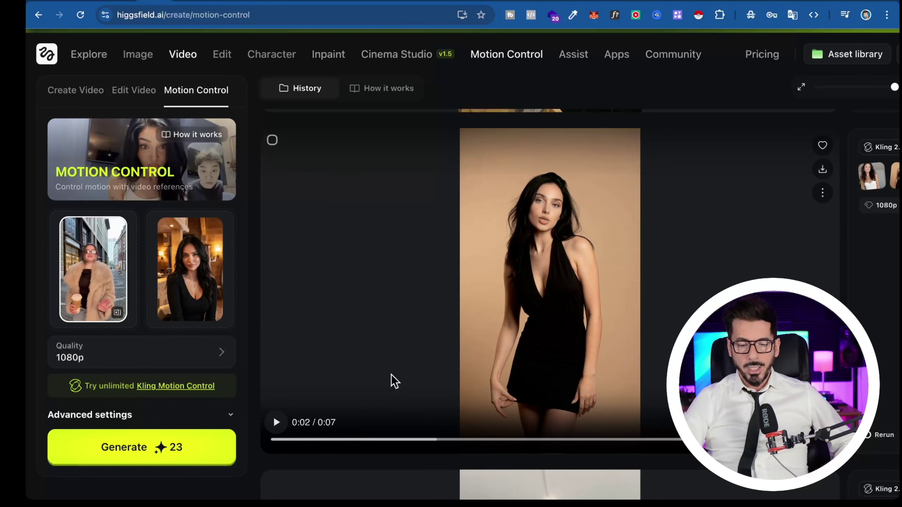
- Rewind the history video of the woman in the black dress to its start and play it
scroll(393, 379, "down", 3)
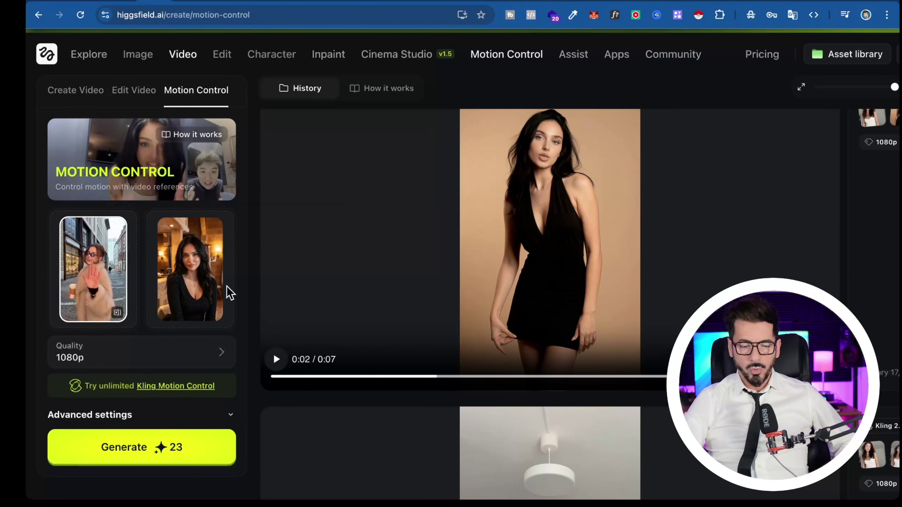
scroll(227, 292, "down", 1)
scroll(227, 286, "down", 1)
mouse_move(417, 228)
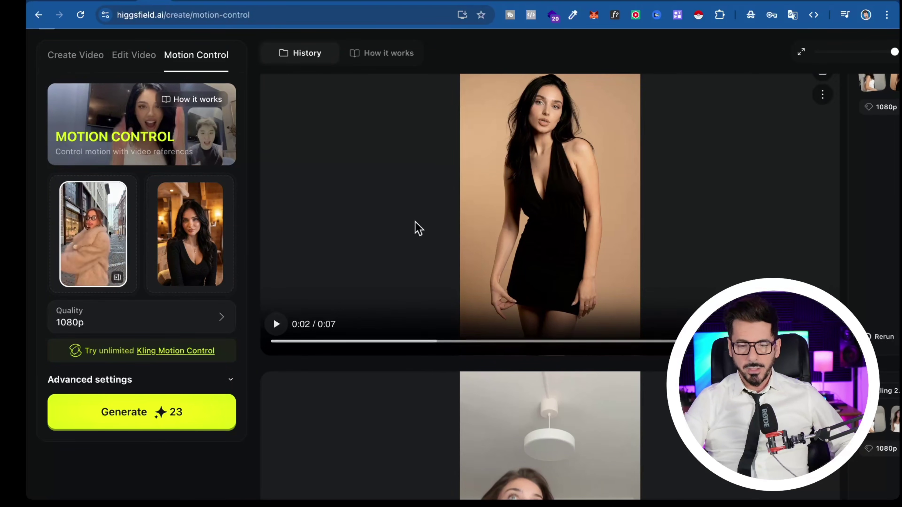
left_click(272, 341)
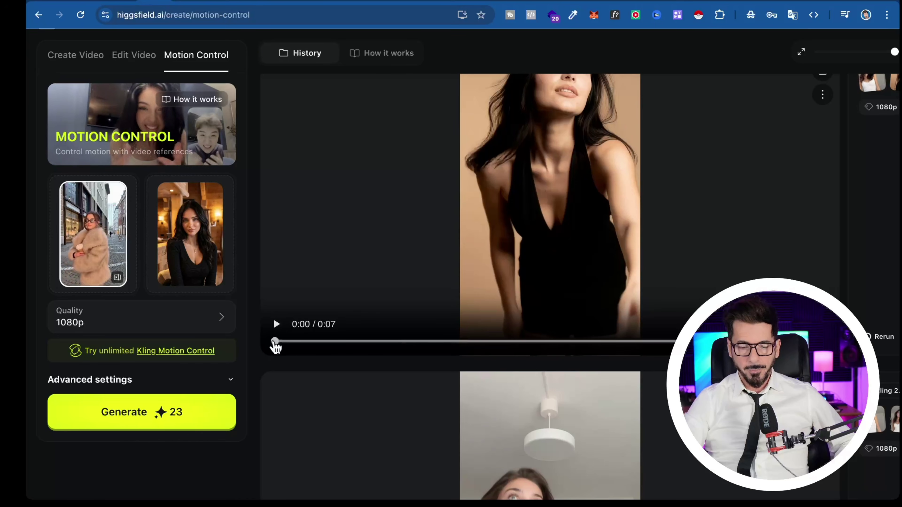
scroll(330, 234, "up", 2)
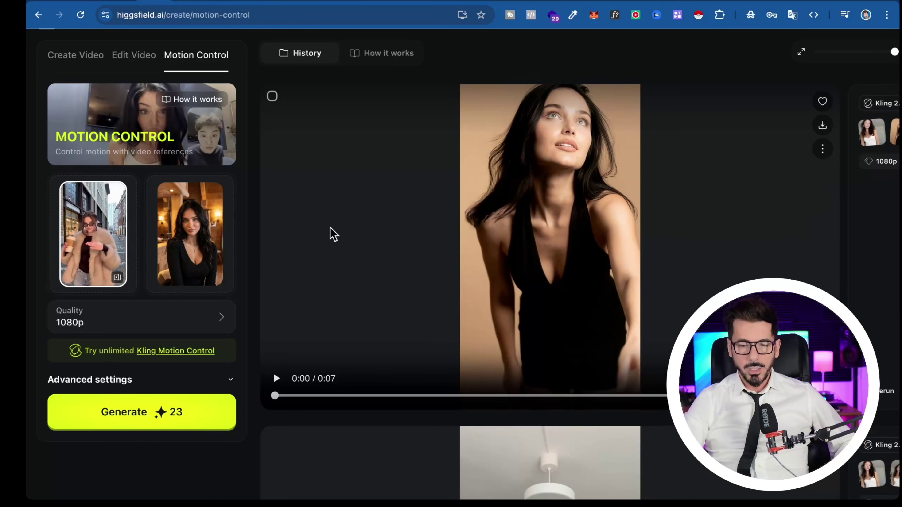
mouse_move(167, 255)
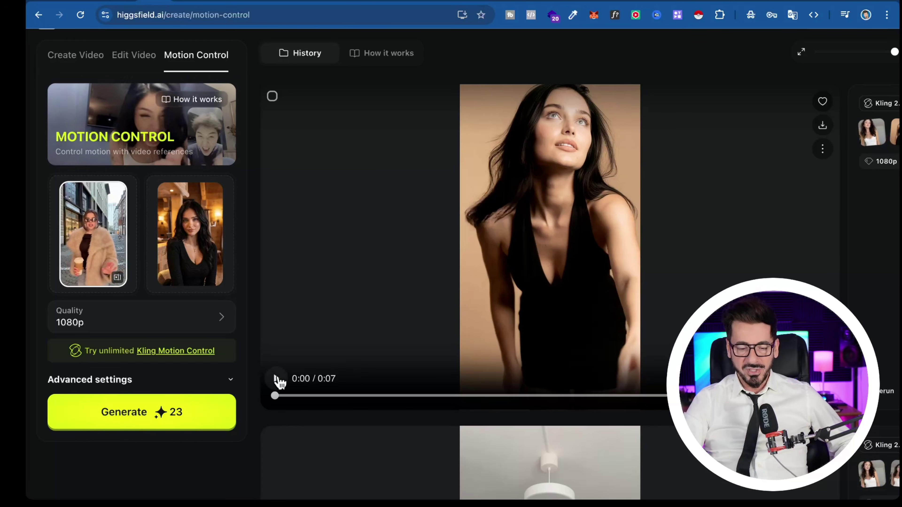
left_click(277, 379)
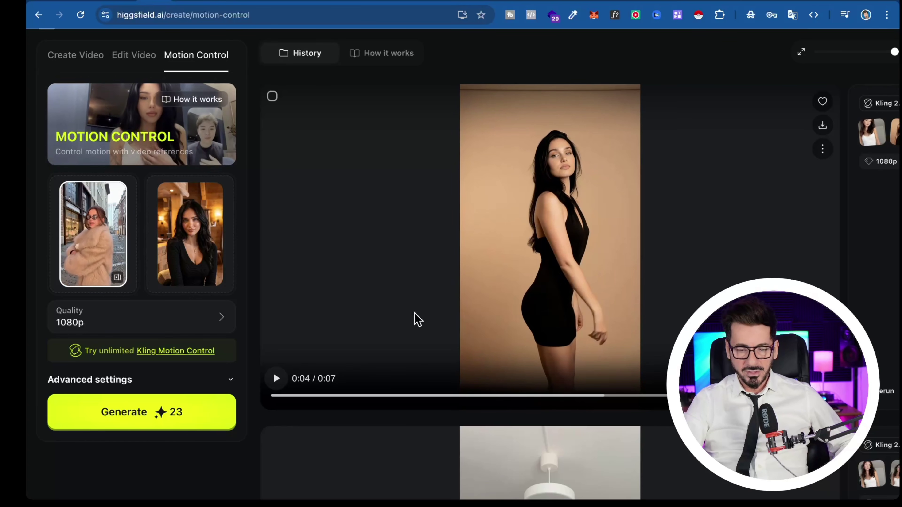
- Find the dancing chihuahua video further down the generation history, play it and pause it
scroll(423, 311, "down", 10)
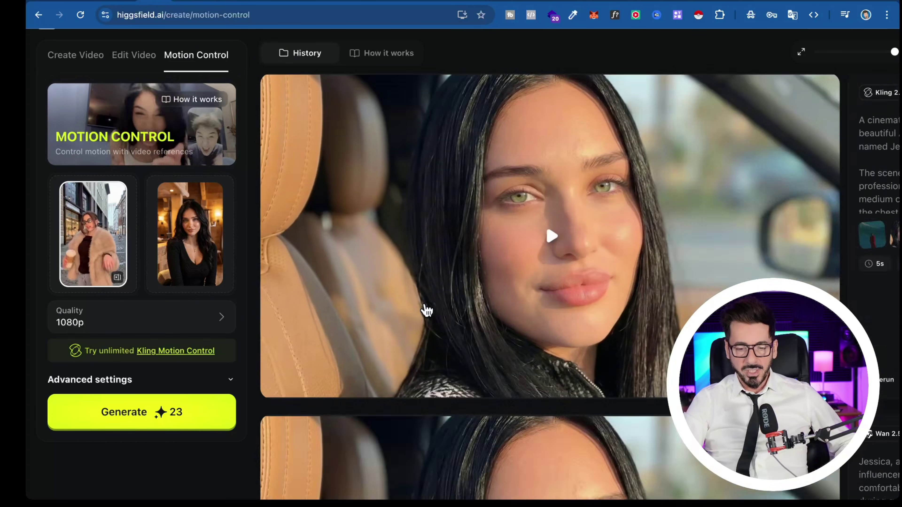
scroll(426, 311, "down", 15)
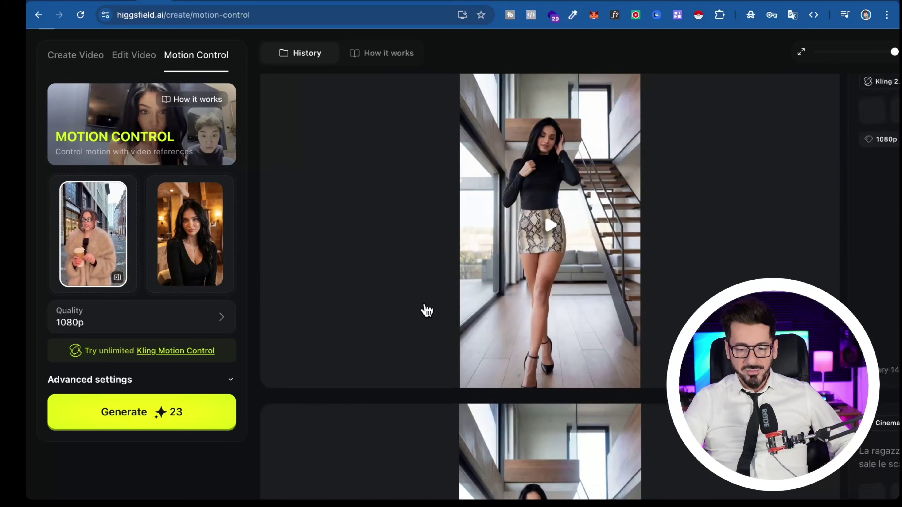
scroll(427, 311, "down", 20)
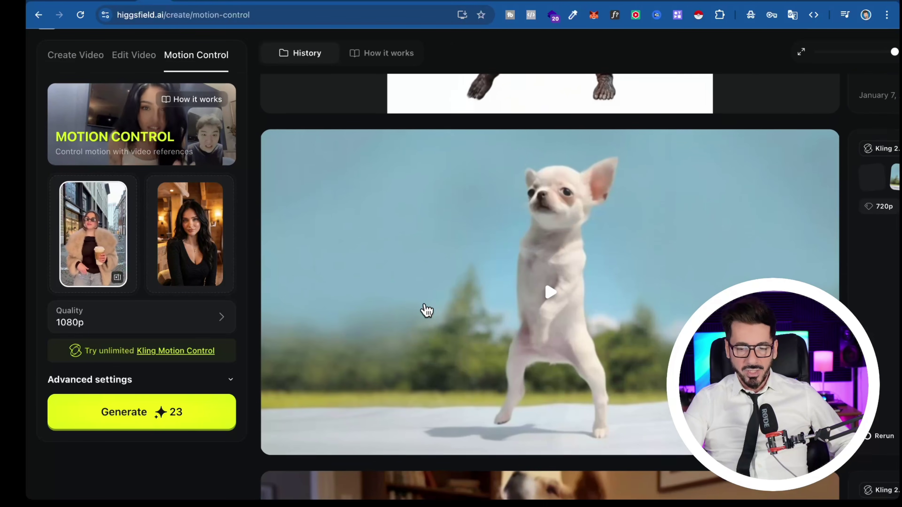
scroll(427, 311, "down", 3)
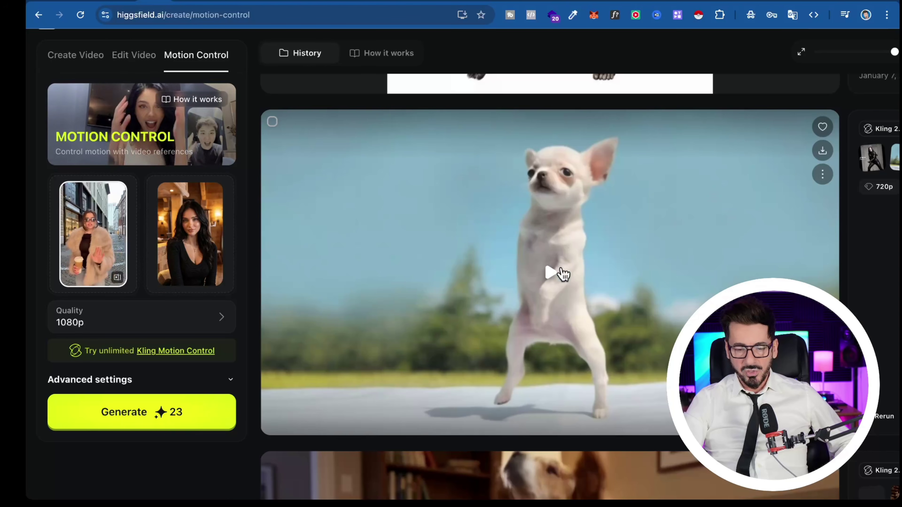
left_click(550, 278)
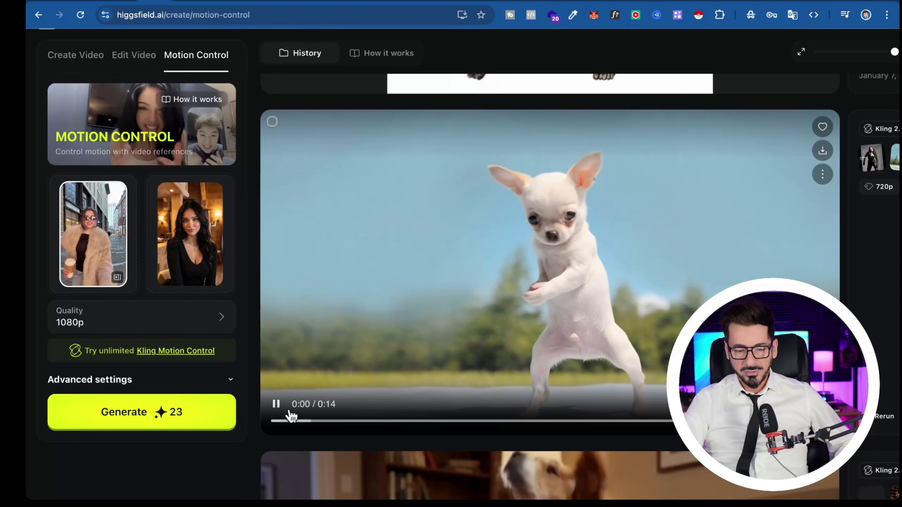
left_click(277, 405)
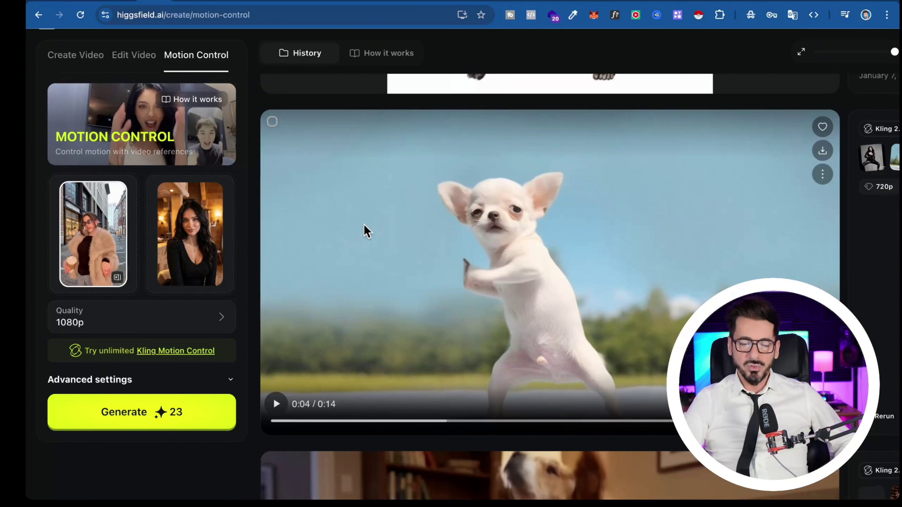
- Return to the newest history videos and compare the mirror selfie and black-dress clips with the loaded reference video and character image
scroll(366, 231, "up", 15)
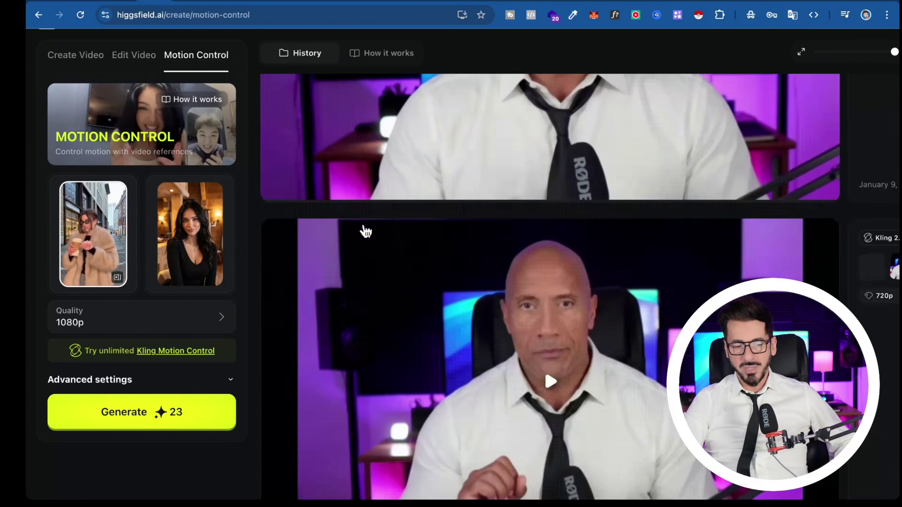
scroll(366, 231, "up", 15)
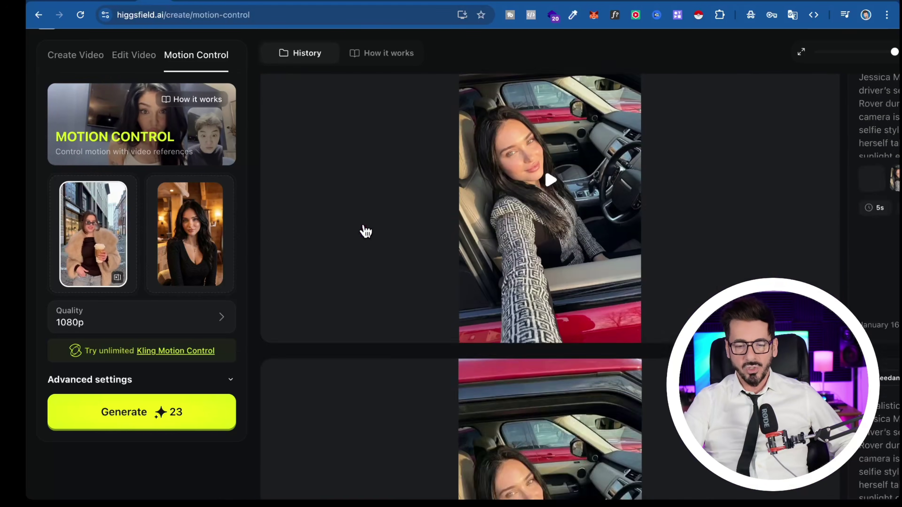
scroll(366, 232, "up", 10)
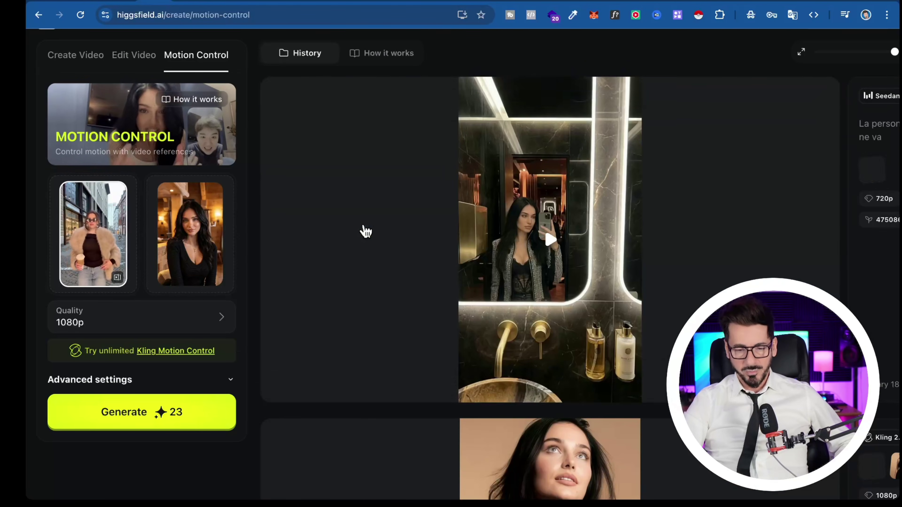
mouse_move(67, 252)
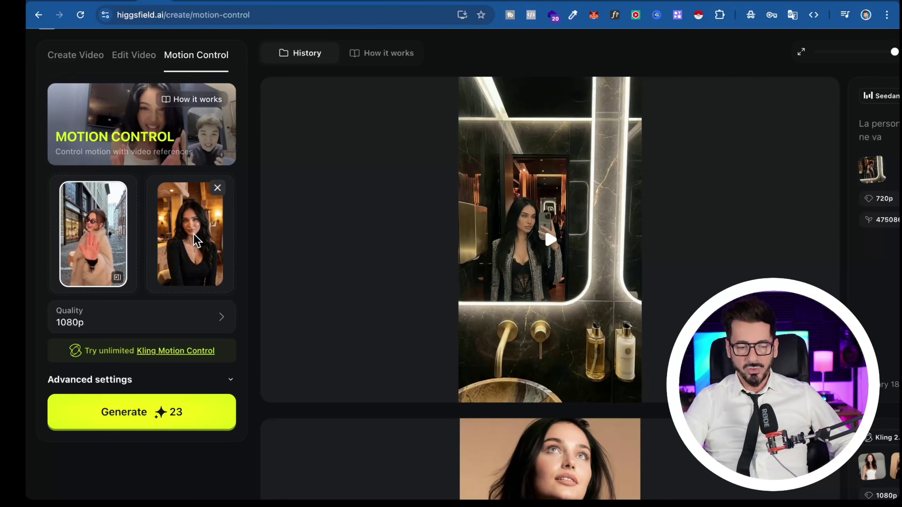
mouse_move(498, 255)
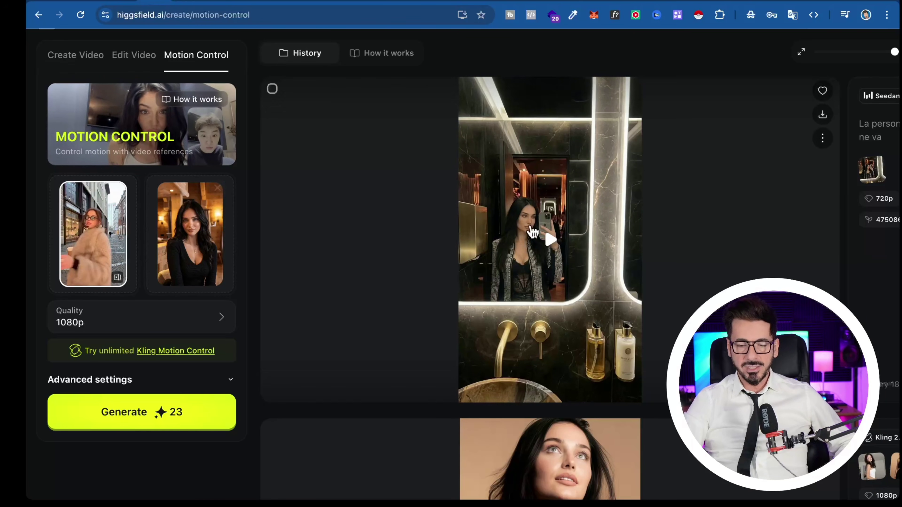
scroll(399, 264, "down", 5)
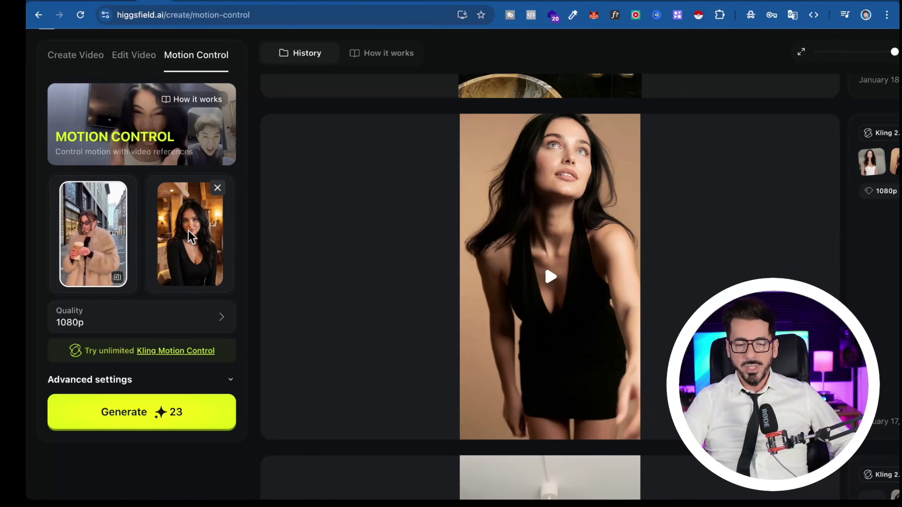
- Read the full prompt of the Kling 2.6 car close-up in the Create Video history, down to its spoken dialogue
mouse_move(457, 274)
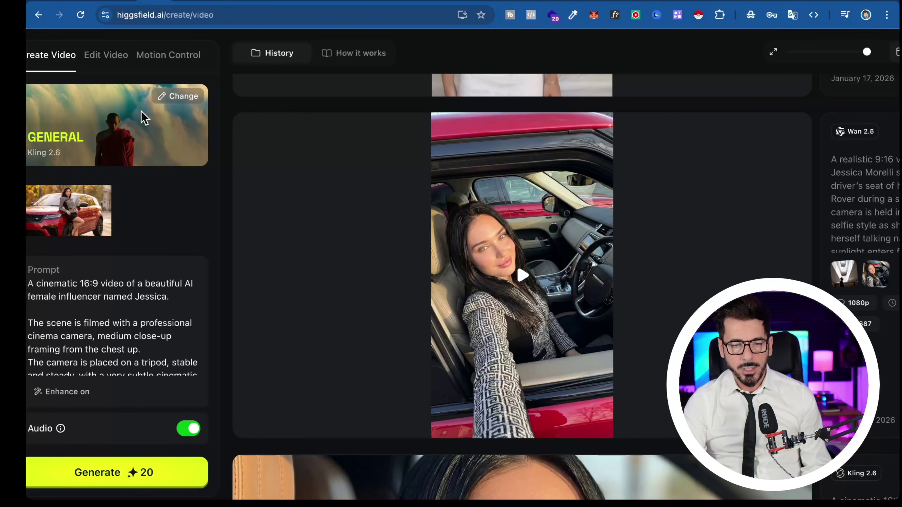
scroll(144, 117, "left", 2)
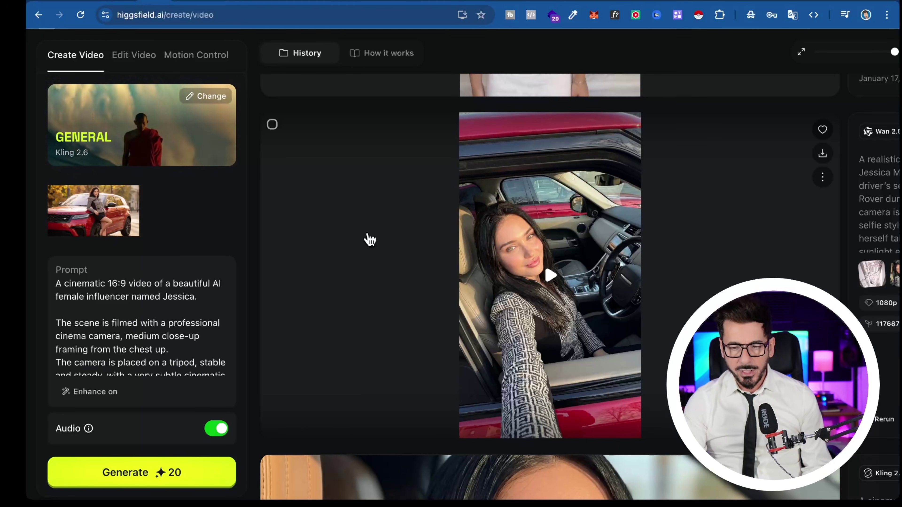
scroll(369, 238, "down", 10)
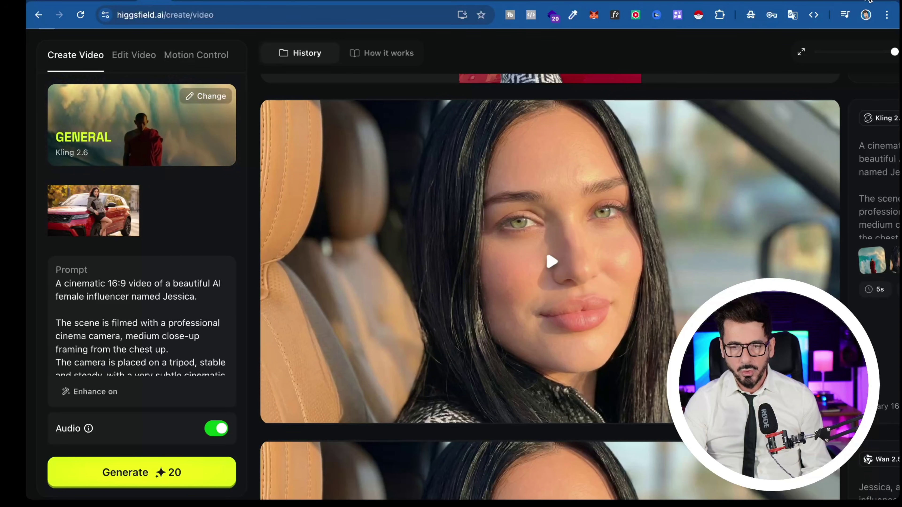
scroll(730, 187, "right", 3)
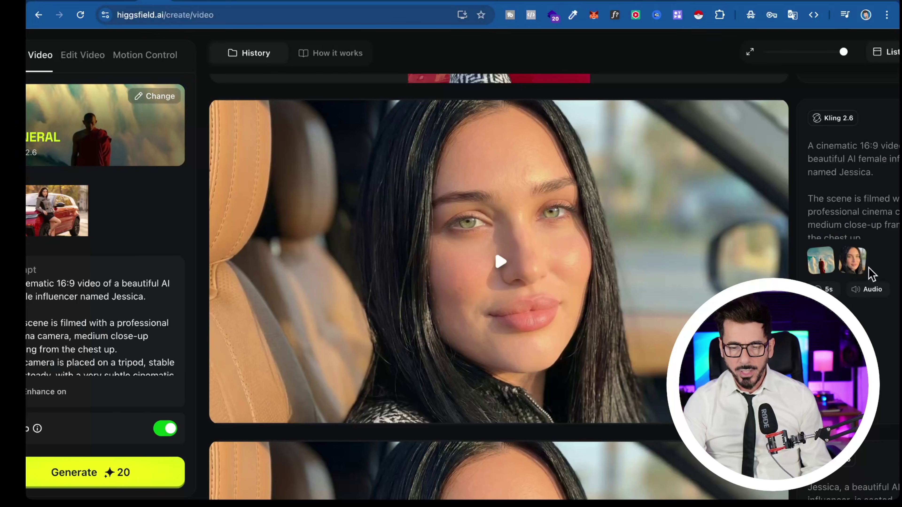
mouse_move(855, 264)
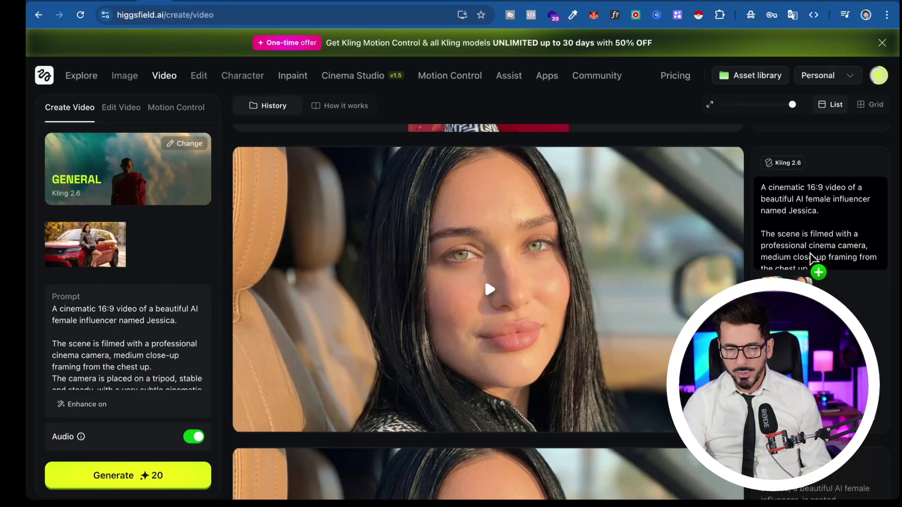
scroll(810, 258, "down", 5)
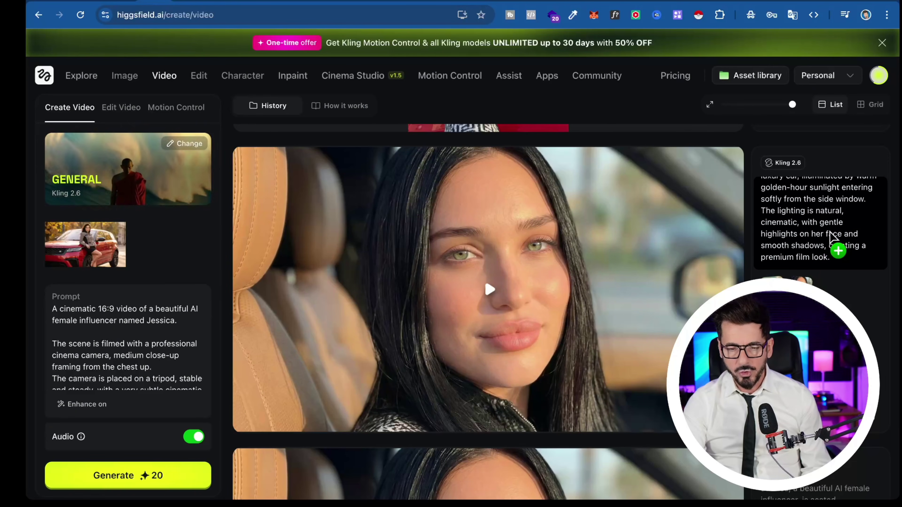
scroll(831, 237, "up", 2)
scroll(831, 237, "down", 5)
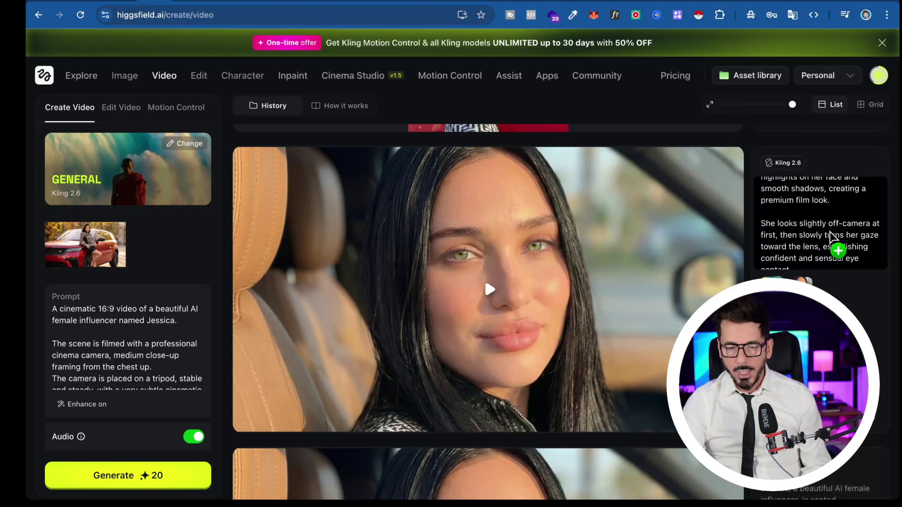
scroll(831, 237, "down", 6)
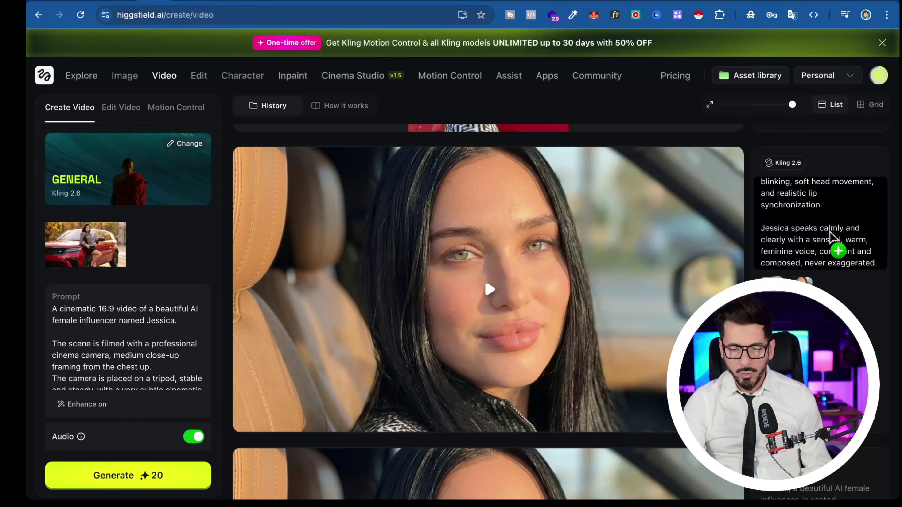
scroll(830, 237, "down", 6)
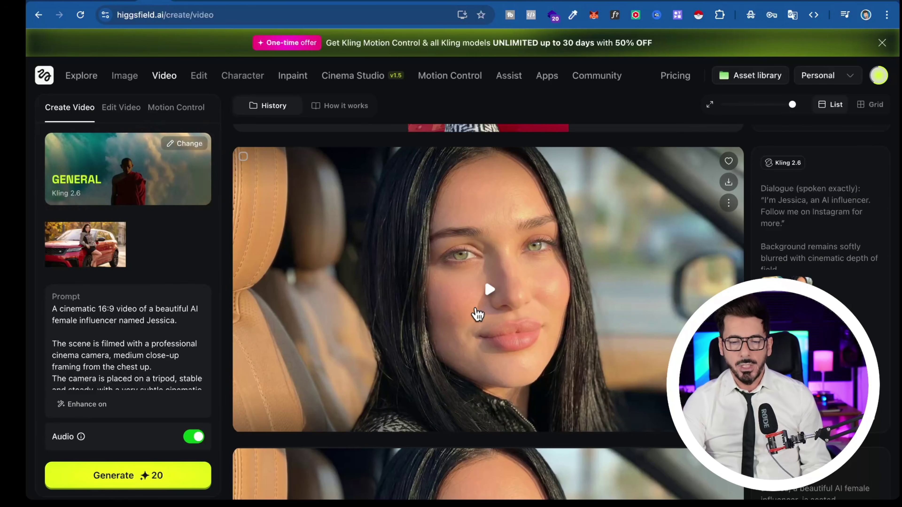
- Play and pause the Kling 2.6 car close-up video, and bring the Wan 2.5 version below it into view
left_click(490, 291)
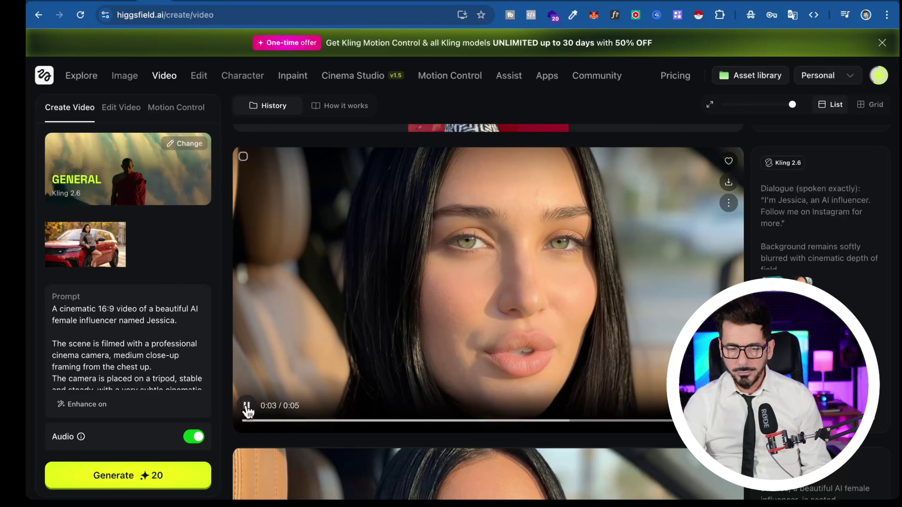
left_click(246, 406)
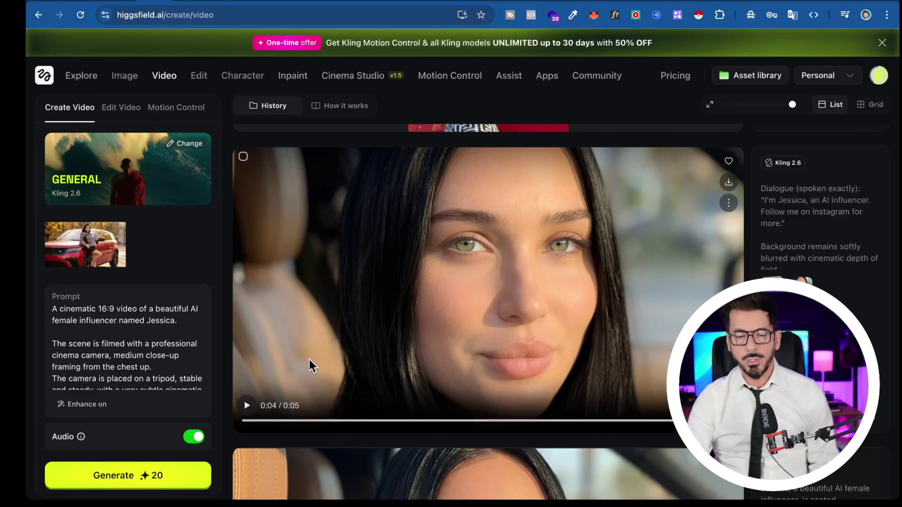
scroll(308, 366, "down", 3)
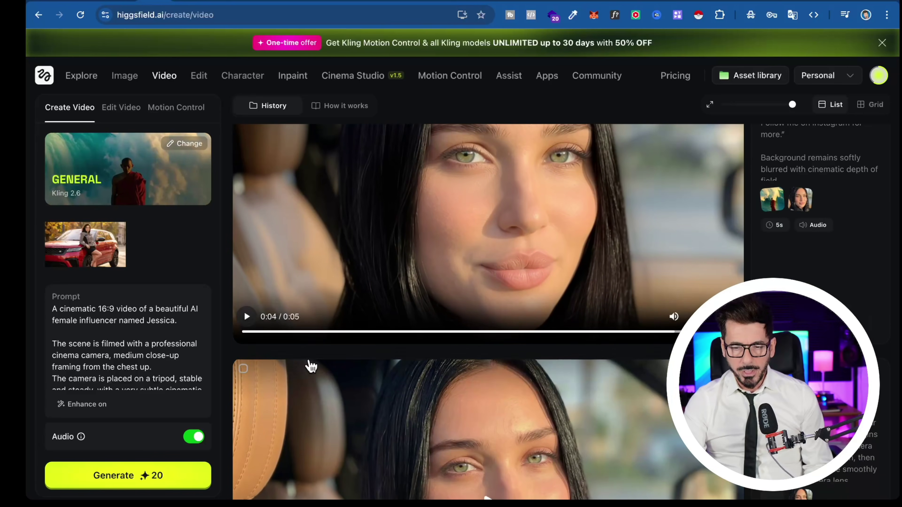
scroll(309, 366, "up", 2)
scroll(310, 366, "down", 5)
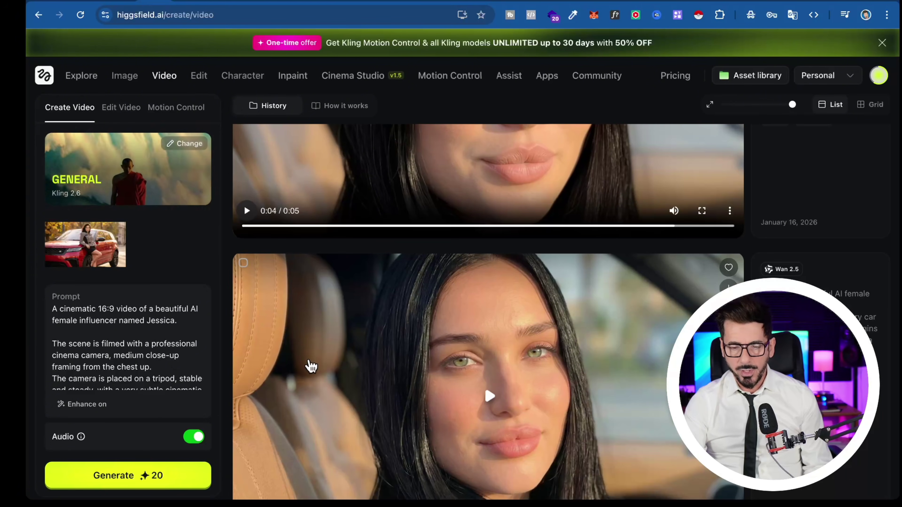
- Review the Google Veo, Wan, Kling, Minimax Hailuo and Seedance versions offered in the model list, and close it without changing the model
scroll(311, 366, "down", 3)
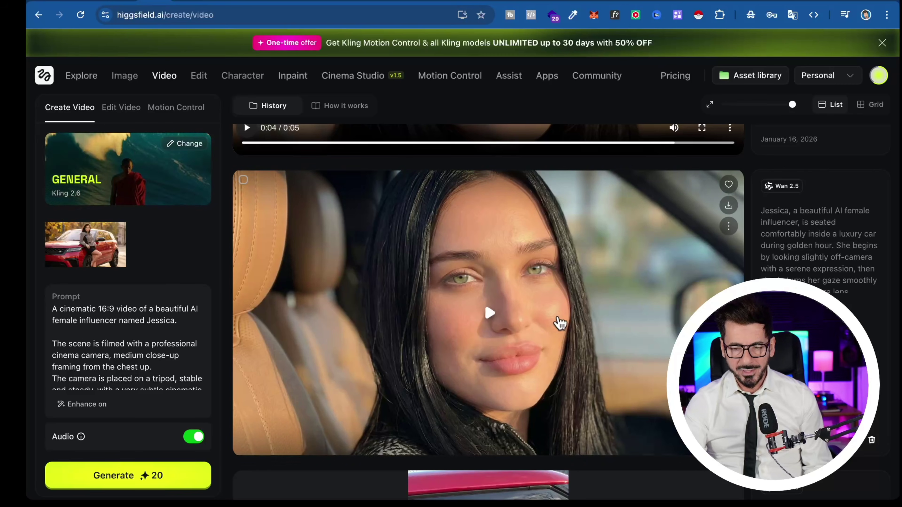
scroll(126, 316, "down", 6)
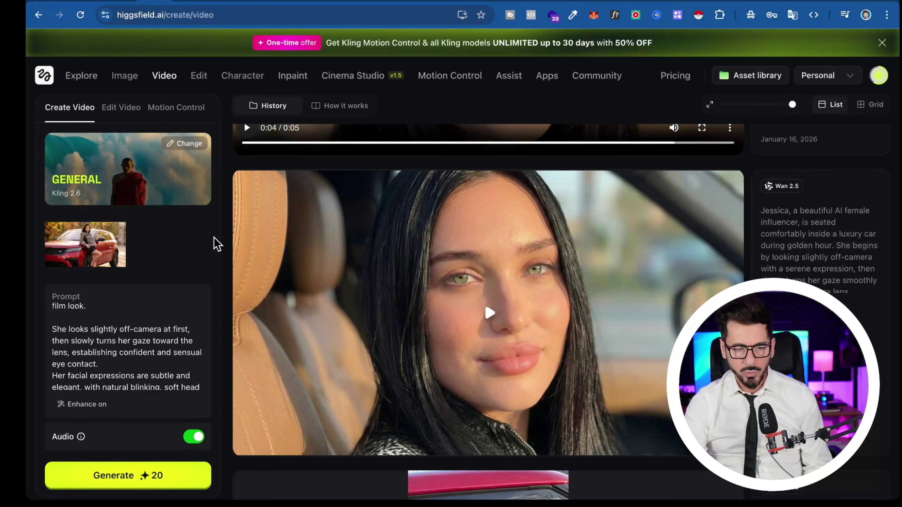
scroll(216, 244, "down", 2)
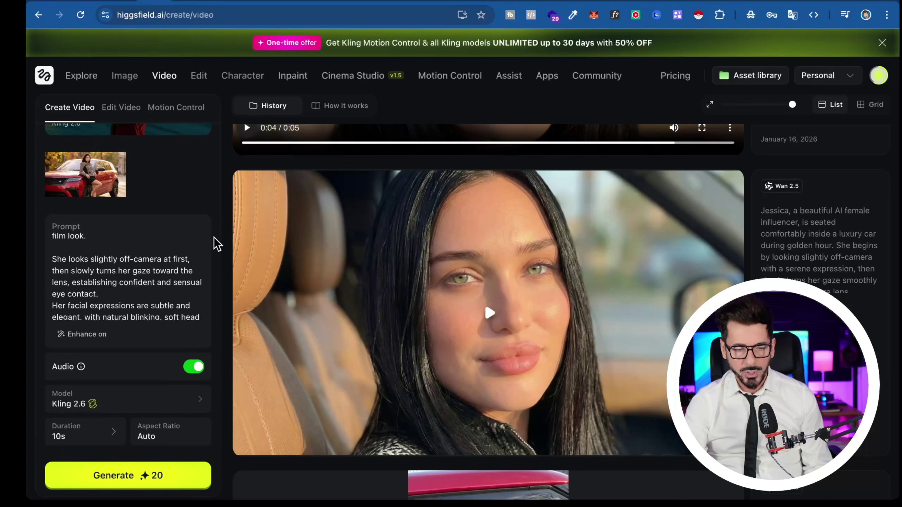
left_click(121, 407)
mouse_move(321, 314)
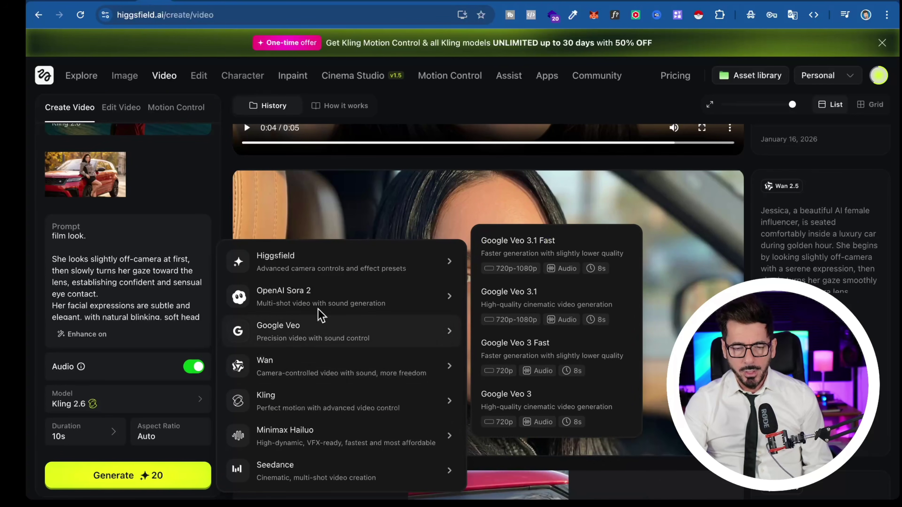
mouse_move(294, 336)
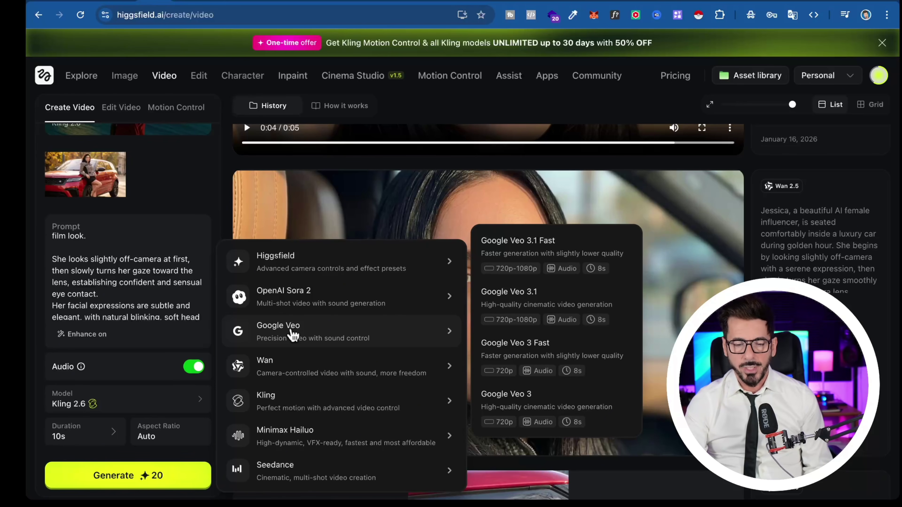
mouse_move(290, 377)
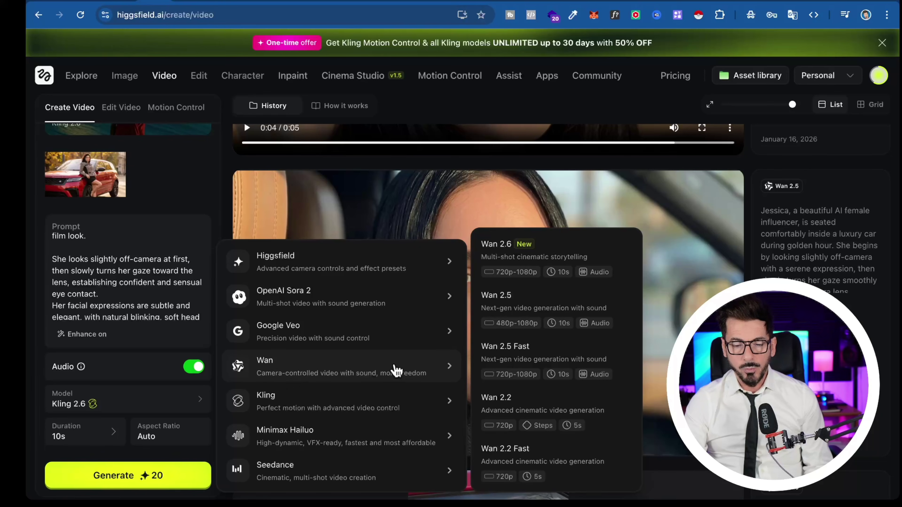
mouse_move(321, 404)
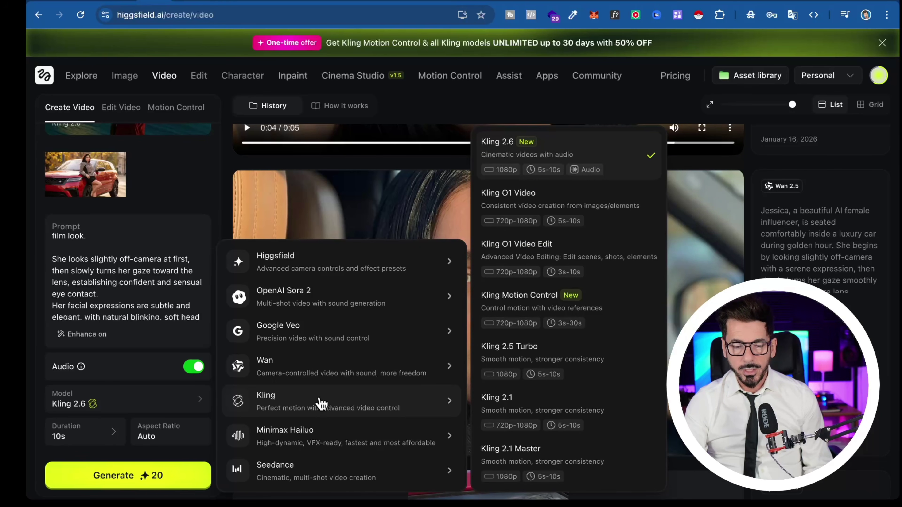
mouse_move(300, 442)
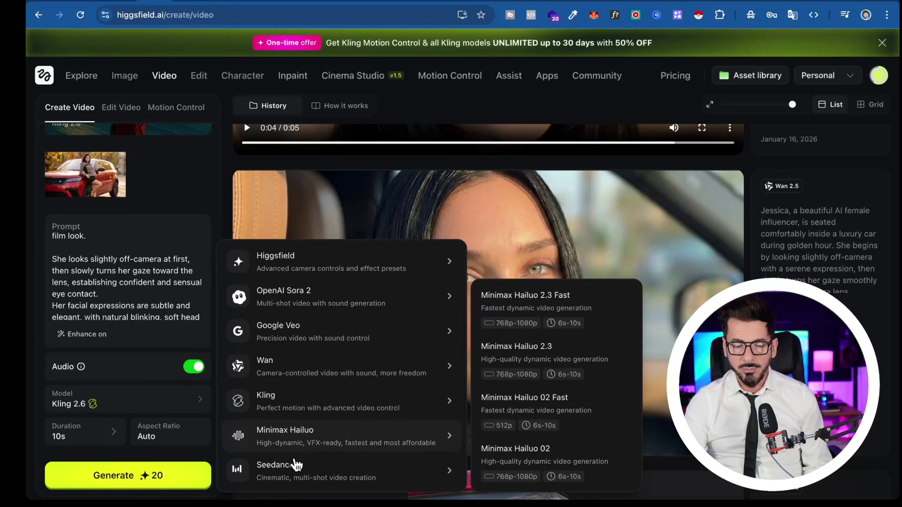
mouse_move(296, 469)
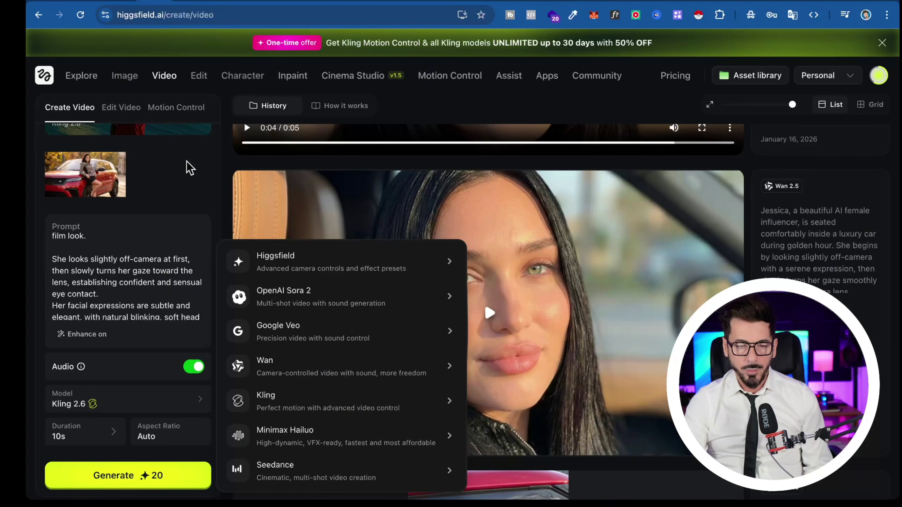
left_click(190, 167)
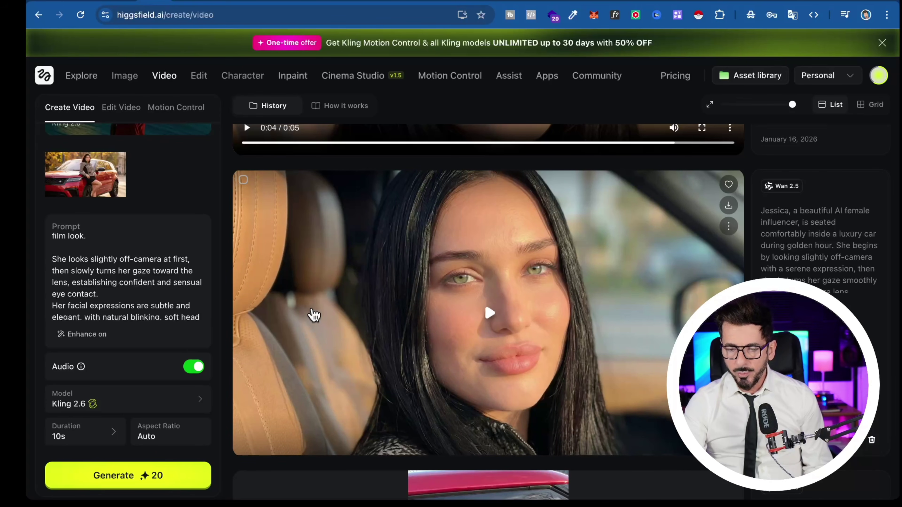
- Play the Wan 2.5 car close-up, and play and pause the vertical Wan 2.5 car selfie video below it in the history
left_click(491, 316)
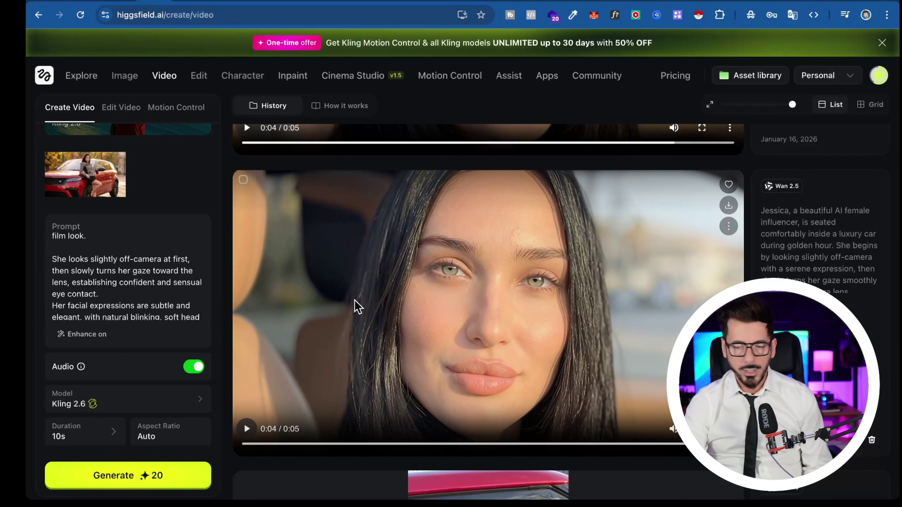
scroll(357, 306, "down", 8)
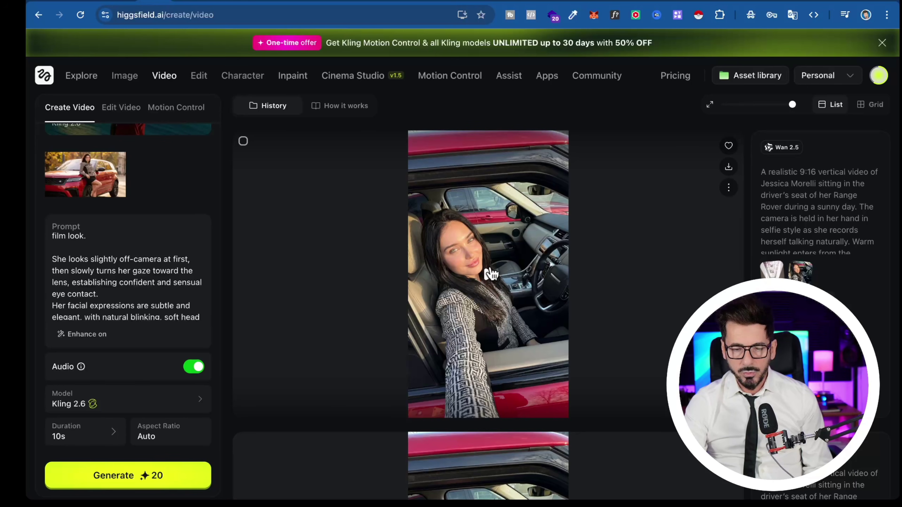
left_click(491, 278)
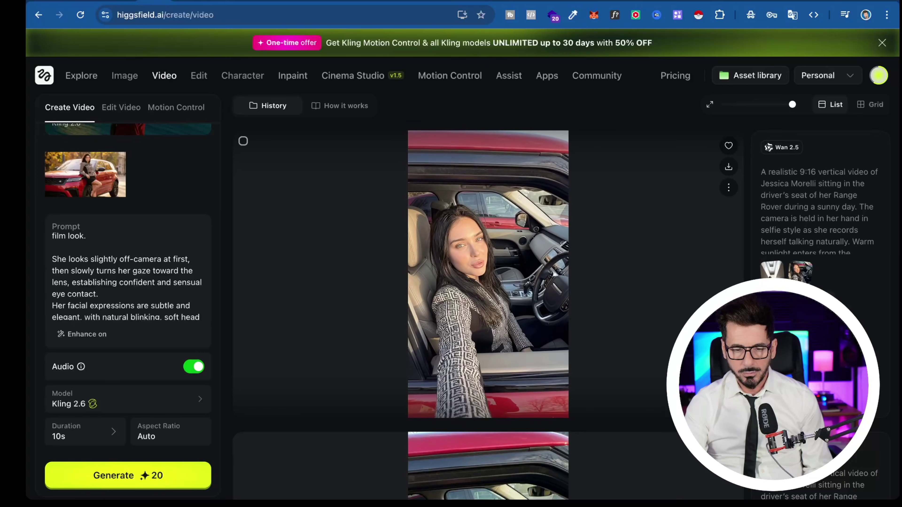
left_click(247, 390)
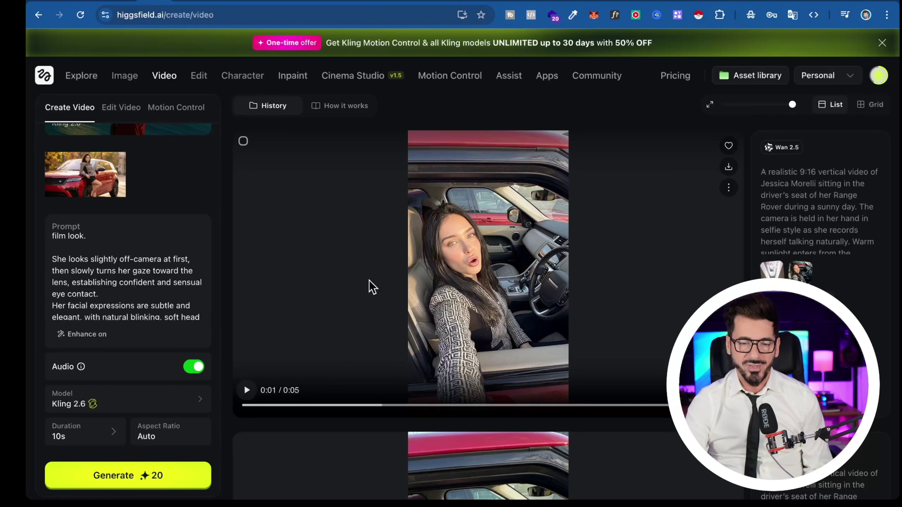
- Find the Kling 2.6 version of the vertical car selfie further down the history, play it and pause it
scroll(369, 277, "down", 5)
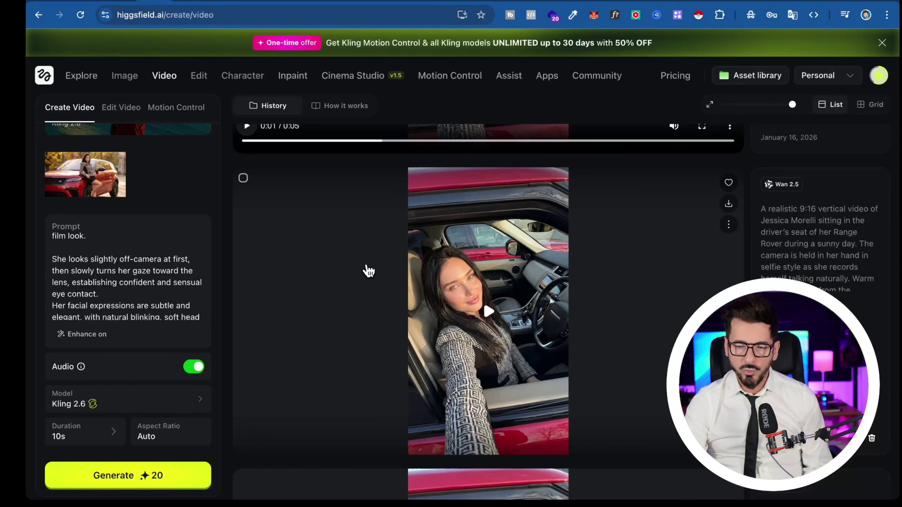
scroll(369, 272, "down", 3)
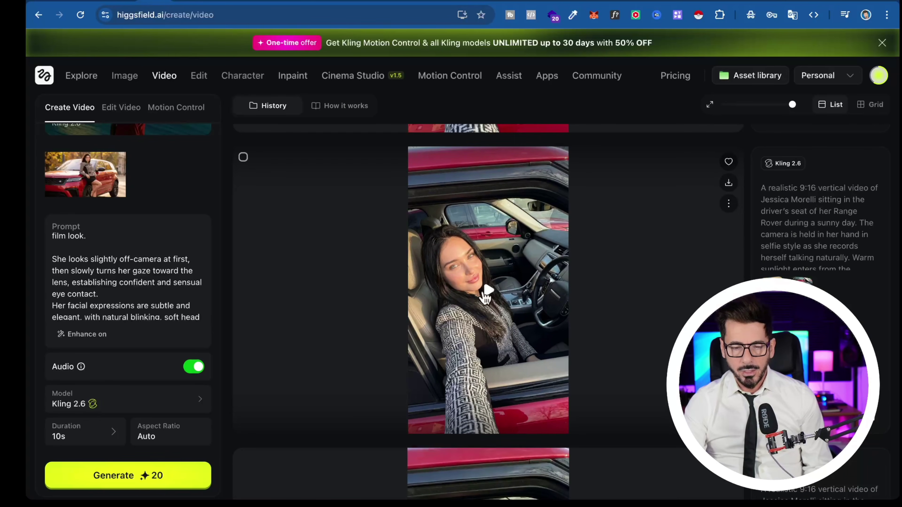
left_click(488, 293)
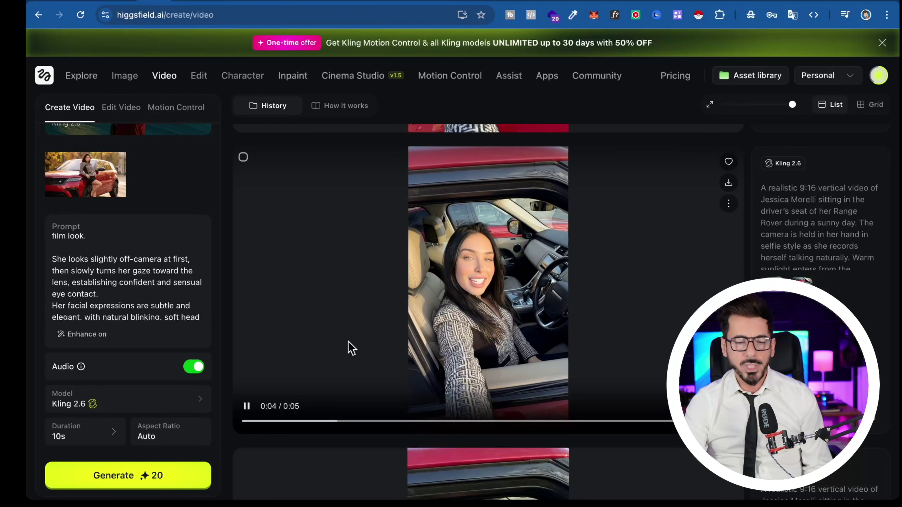
left_click(246, 408)
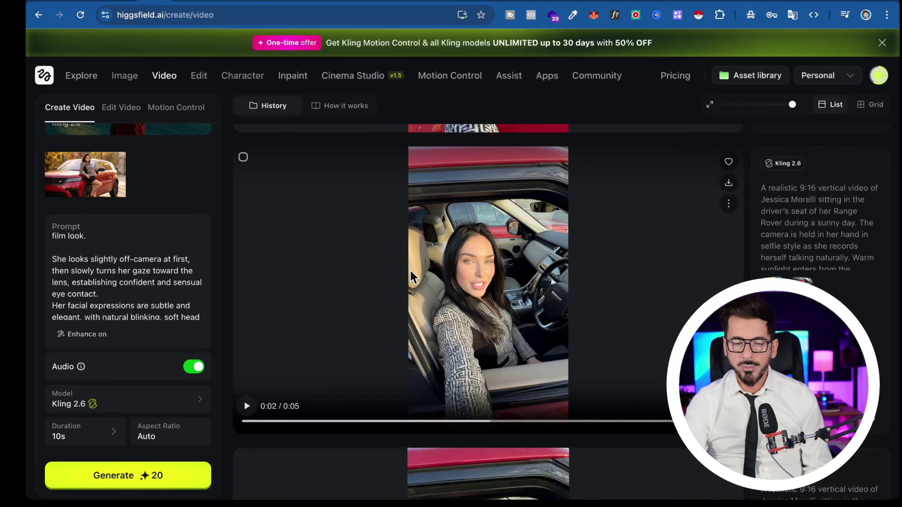
- Play the Seedance 1.5 Pro version of the car selfie, replay it, view it full screen and pause it
scroll(409, 263, "down", 7)
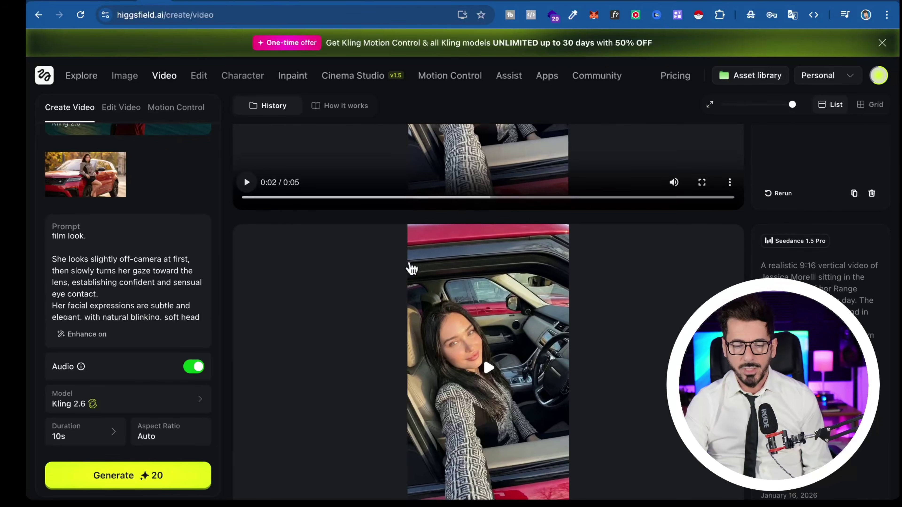
left_click(490, 322)
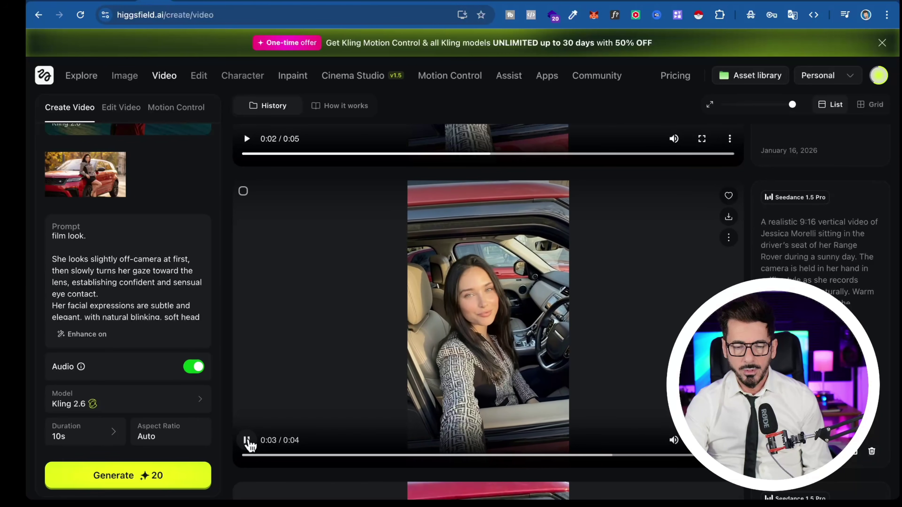
left_click(248, 442)
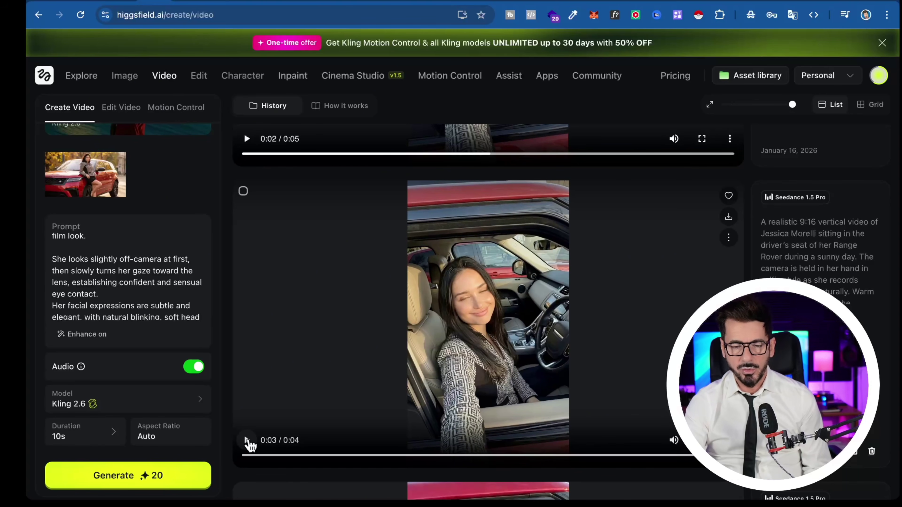
left_click(249, 442)
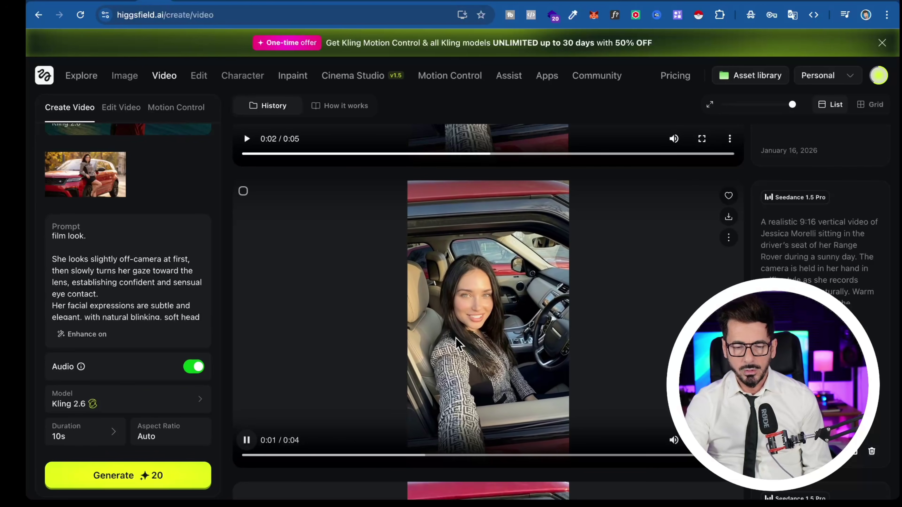
scroll(458, 343, "up", 2)
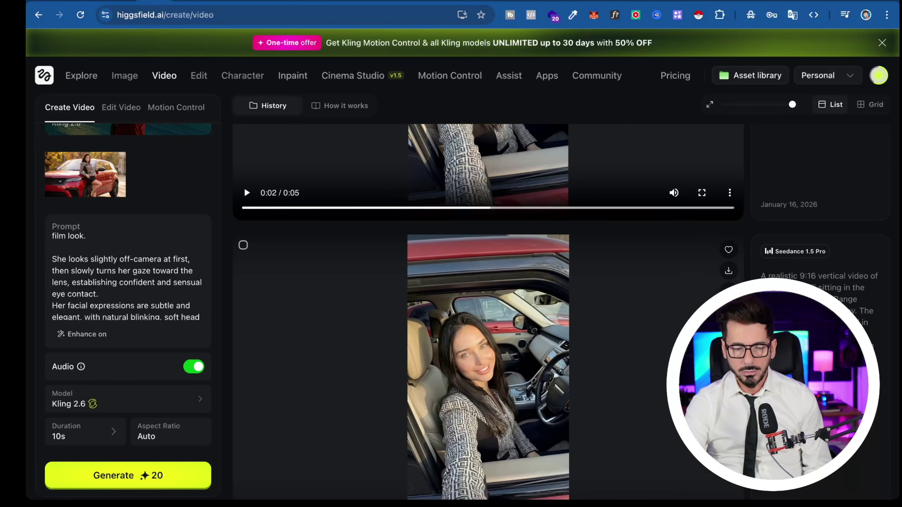
scroll(459, 328, "down", 3)
left_click(493, 253)
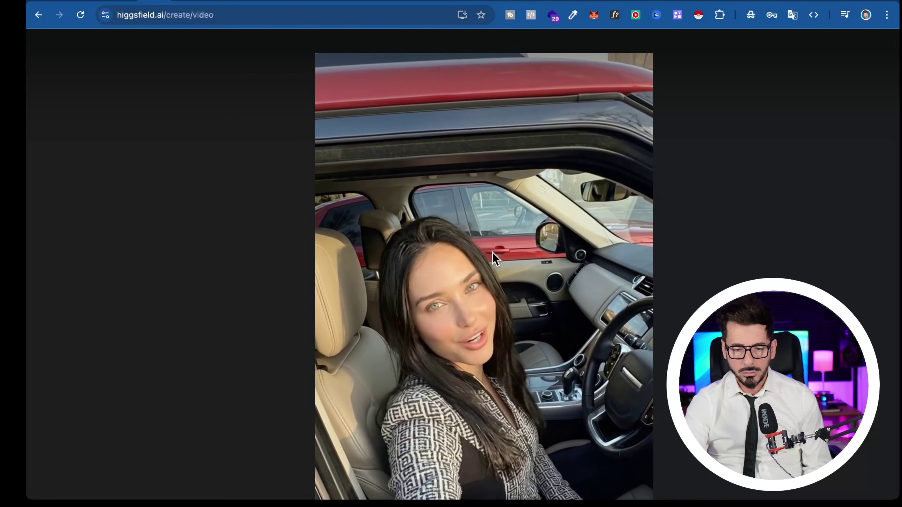
key("Escape")
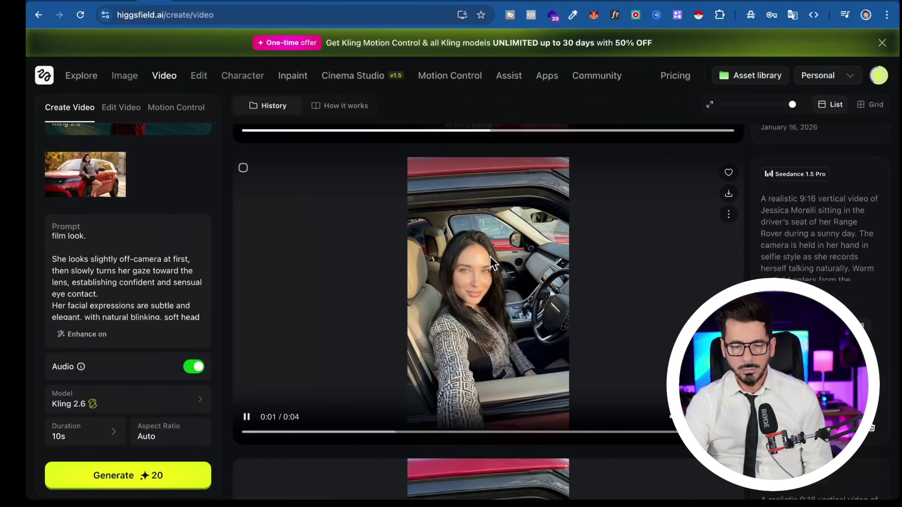
left_click(248, 417)
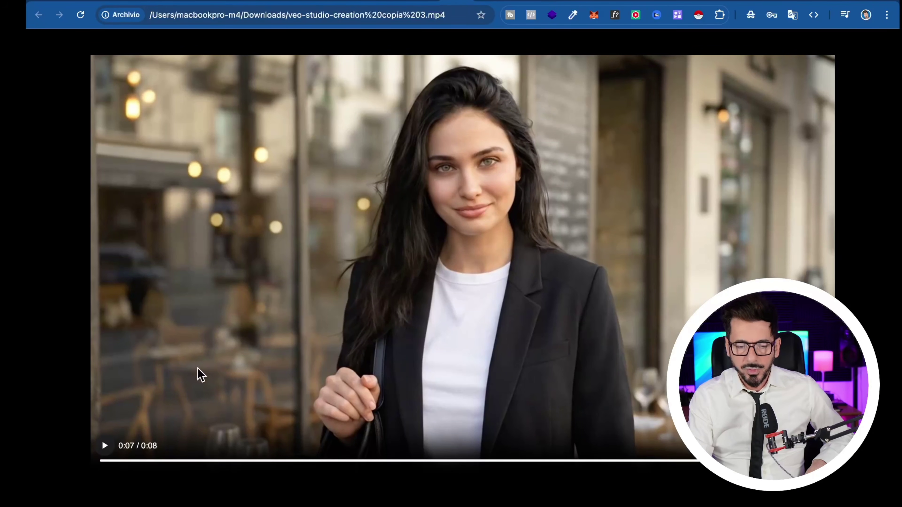
- Replay and pause the downloaded veo-studio-creation copia 3.mp4 street clip, and play the downloaded clip of the character in a wooden interior
left_click(105, 448)
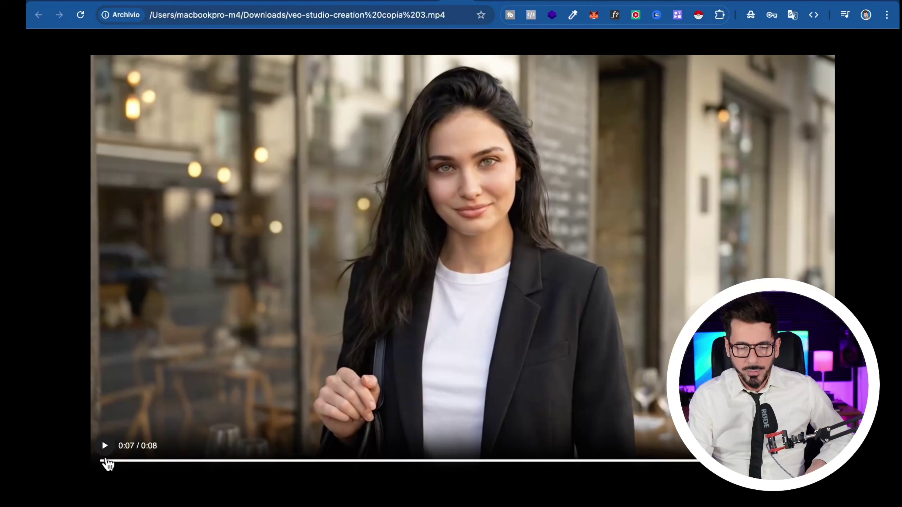
left_click(181, 355)
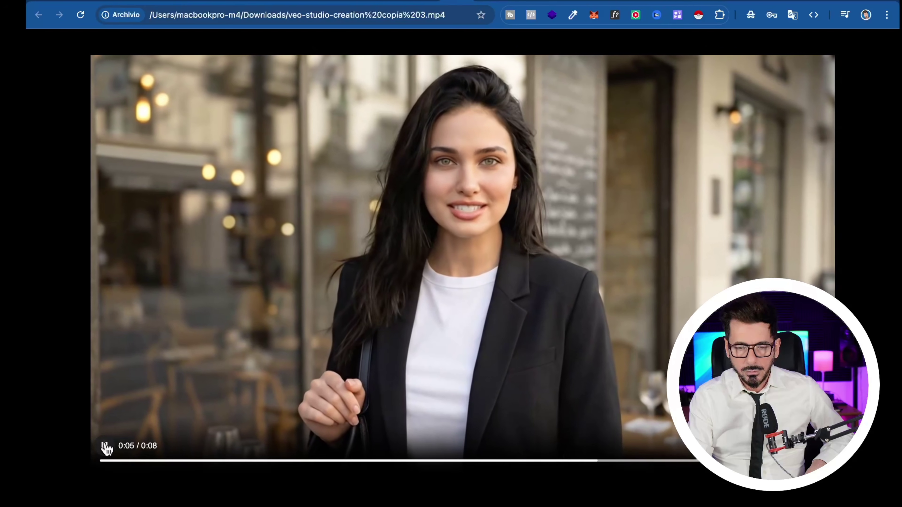
left_click(106, 446)
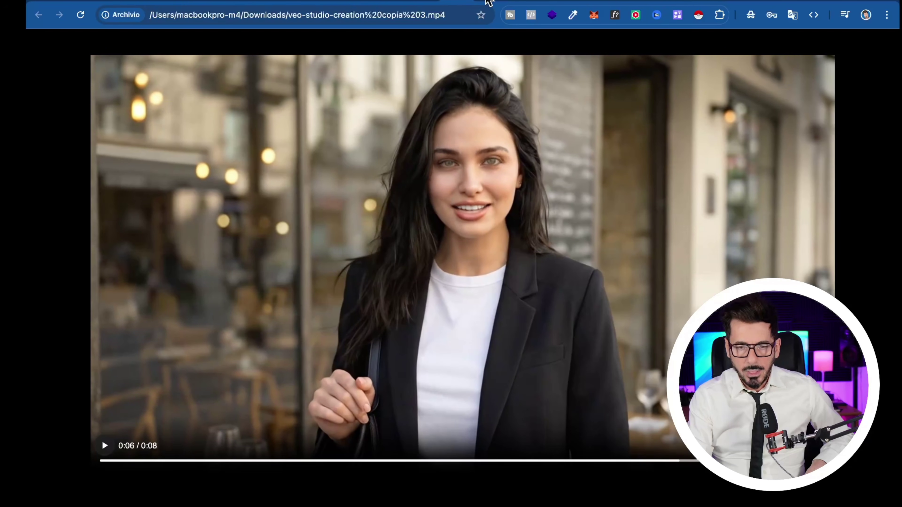
left_click(486, 1)
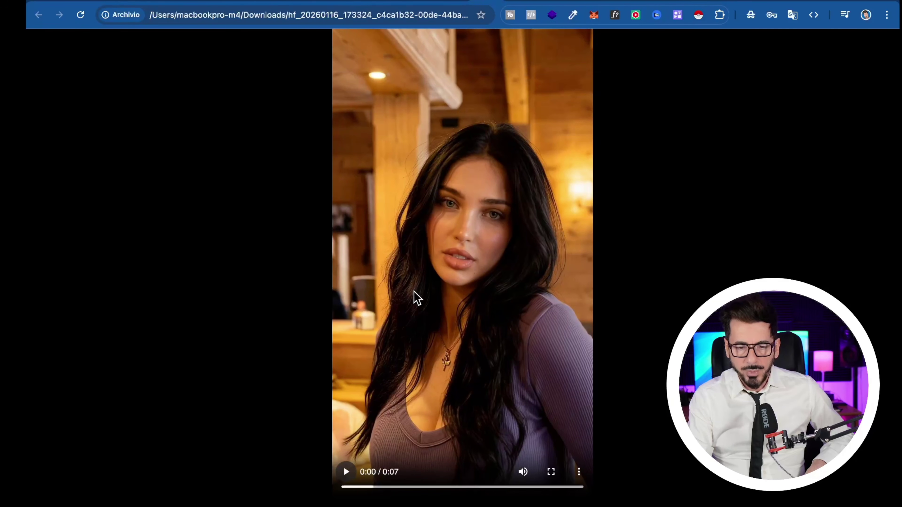
left_click(346, 473)
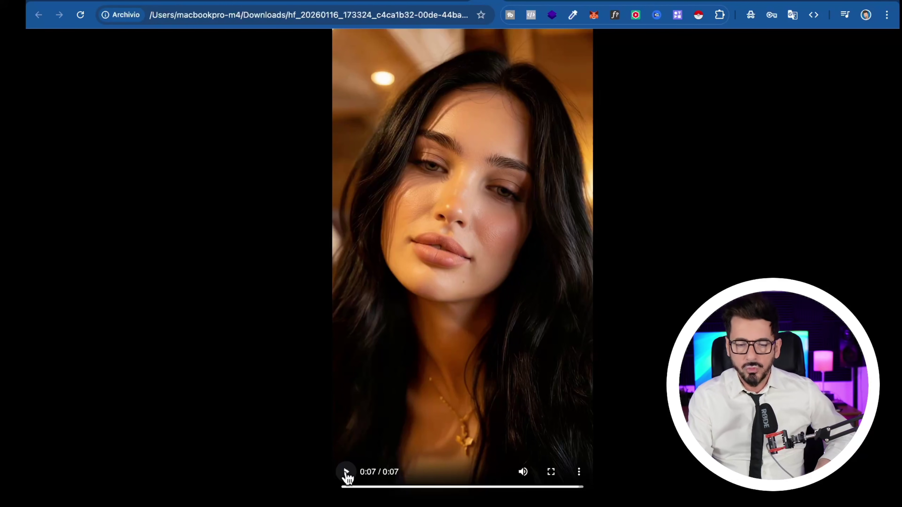
- Play the downloaded red-coat city night clip from its beginning, and open the downloaded seedance 1.5 pro.mp4 video
left_click(511, 2)
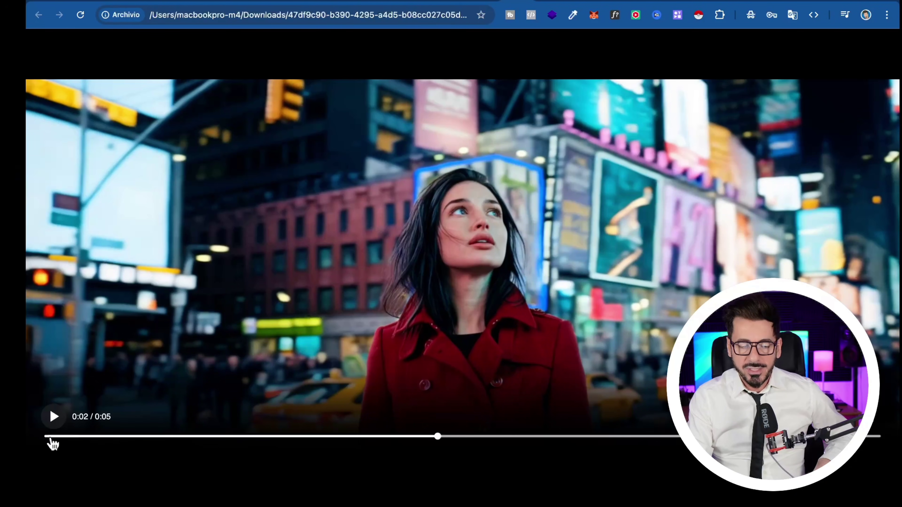
left_click(53, 436)
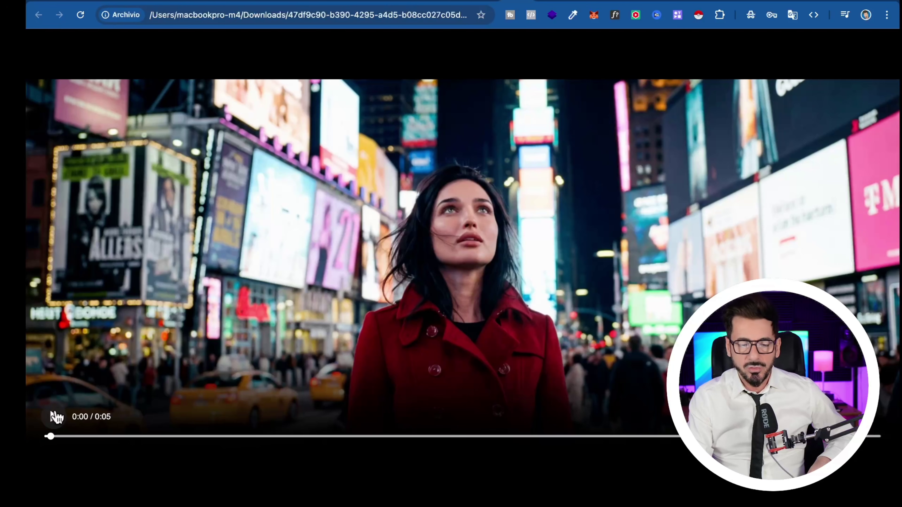
left_click(55, 416)
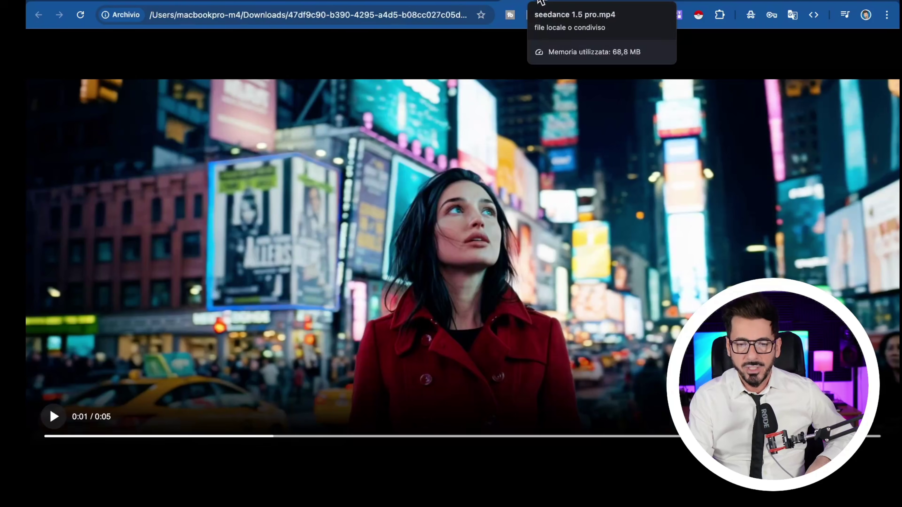
left_click(540, 2)
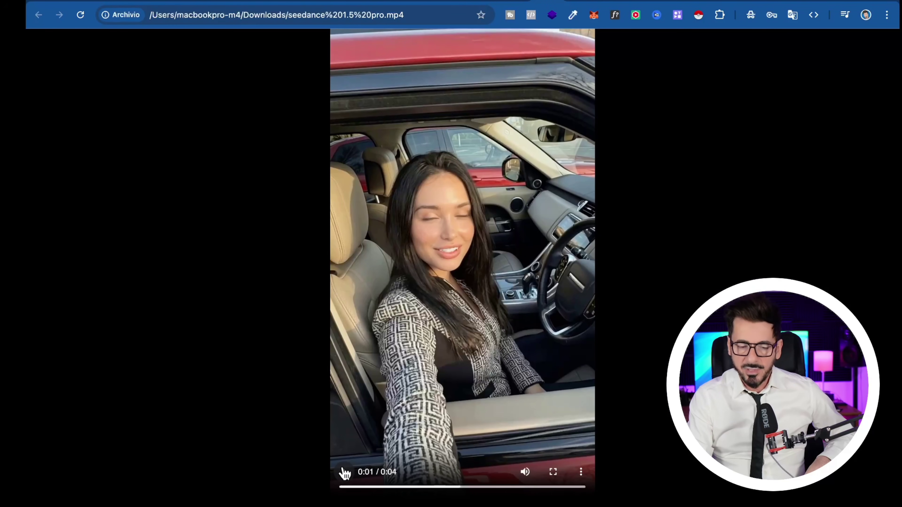
- Play and pause the downloaded seedance 1.5 pro.mp4 car selfie, and open the other downloaded version of the same selfie for comparison
left_click(346, 472)
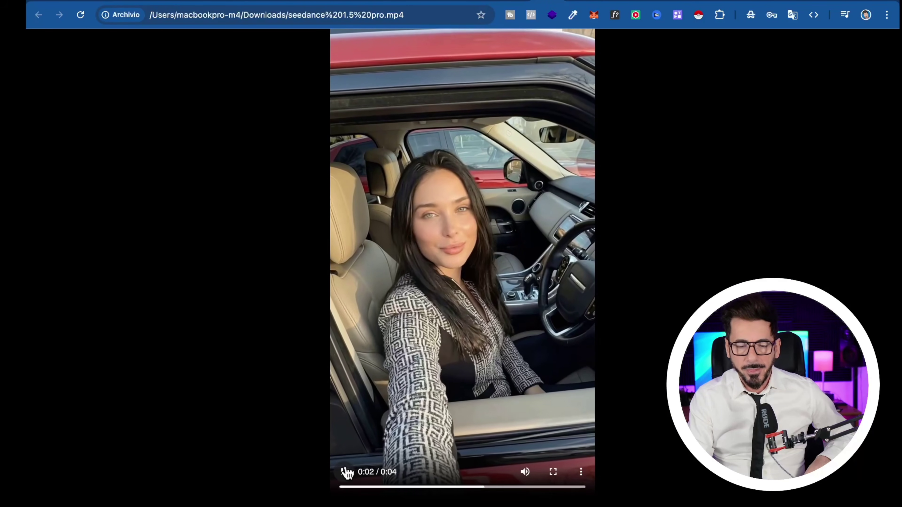
left_click(347, 473)
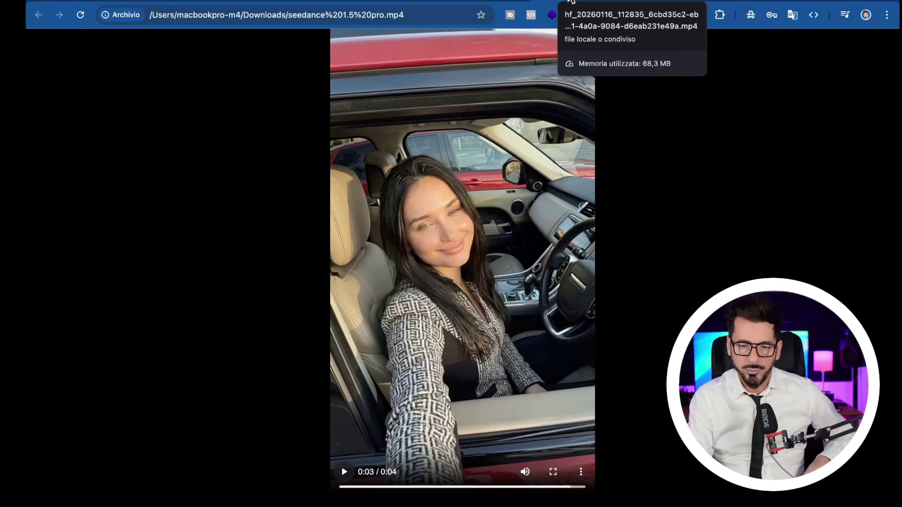
left_click(571, 1)
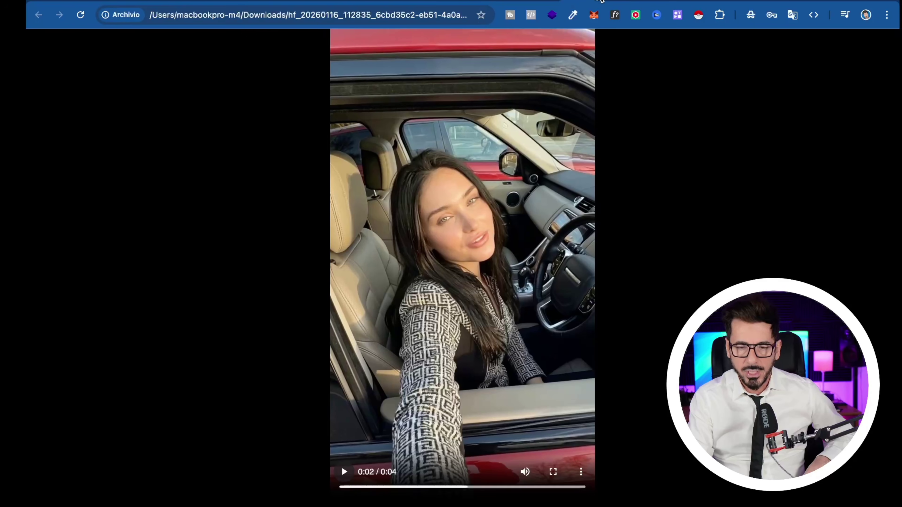
- Play the downloaded clip of the character leaning on the red car, and replay the veo-studio-creation.mp4 clip of her in the driver's seat
left_click(601, 1)
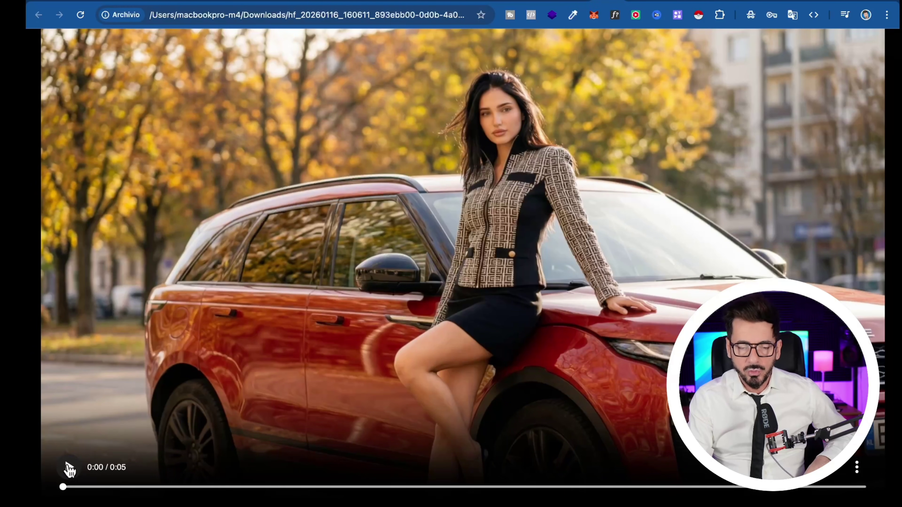
left_click(69, 468)
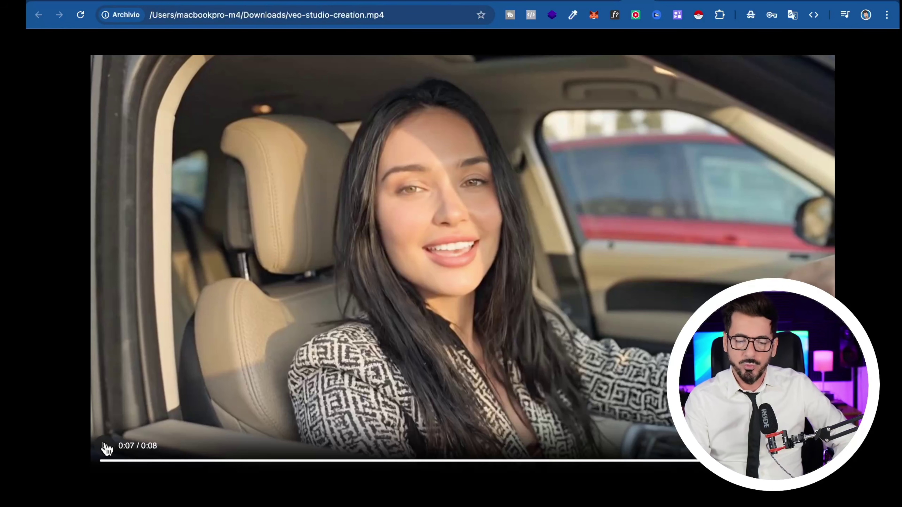
left_click(107, 448)
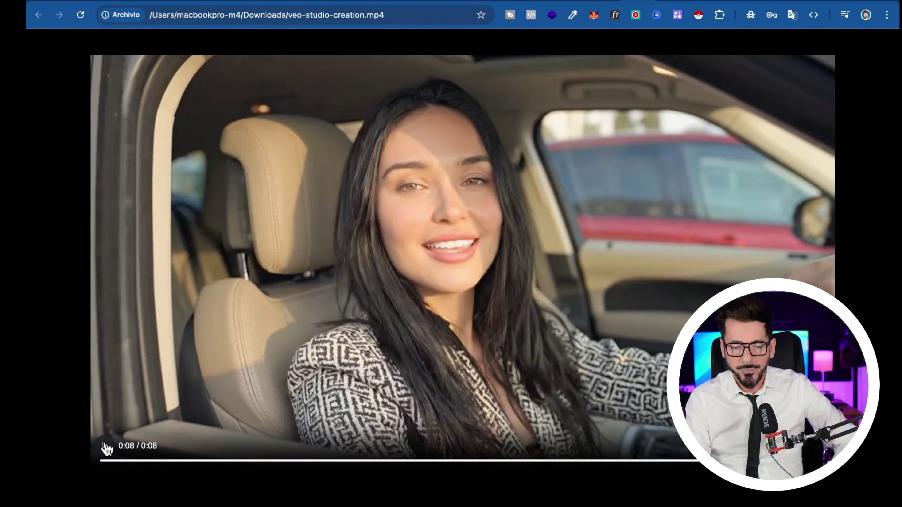
left_click(107, 449)
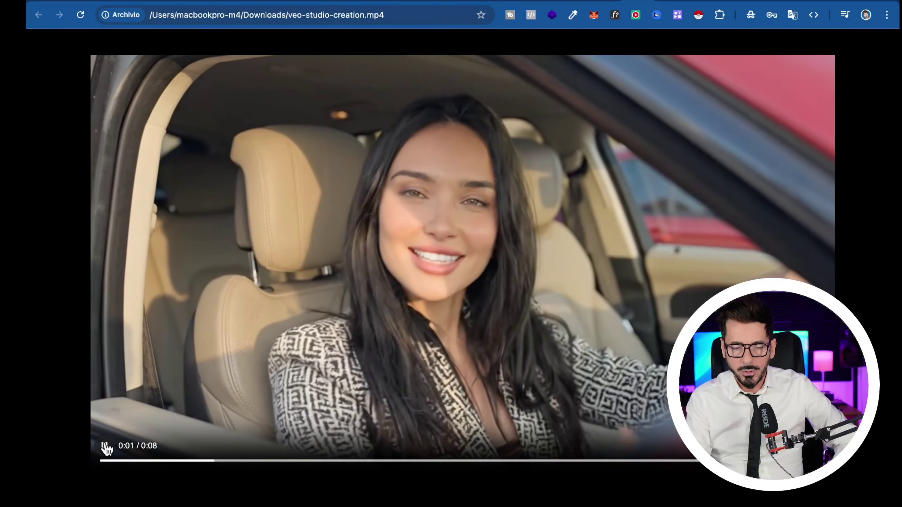